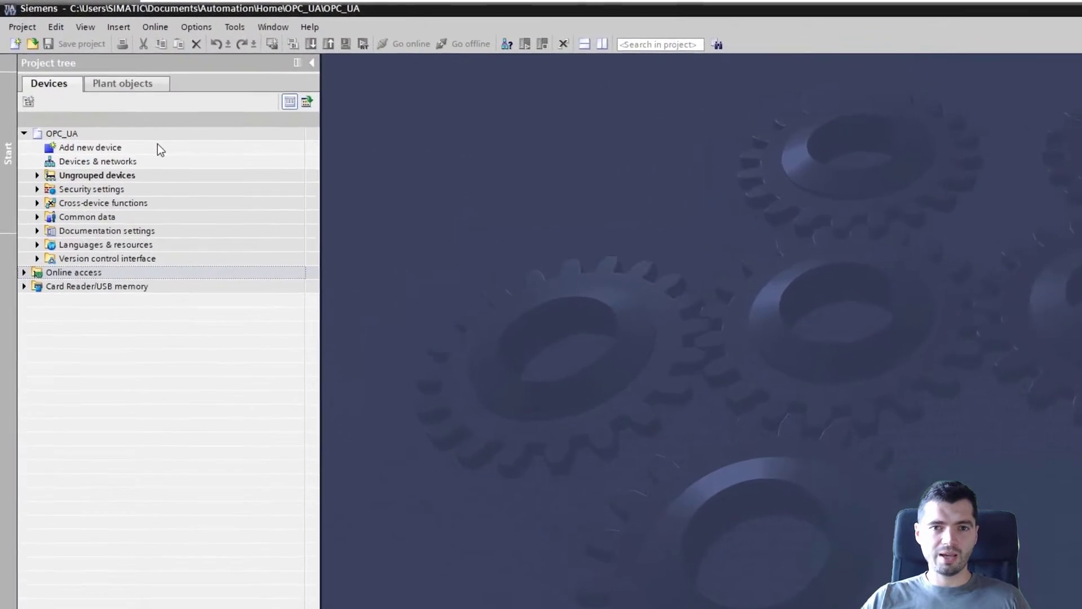
# Add a CPU 1511-1 PN, article 6ES7 511-1AK02-0AB0 V2.9, to the project as PLC_1
pyautogui.click(91, 84)
pyautogui.doubleClick(176, 163)
pyautogui.click(361, 160)
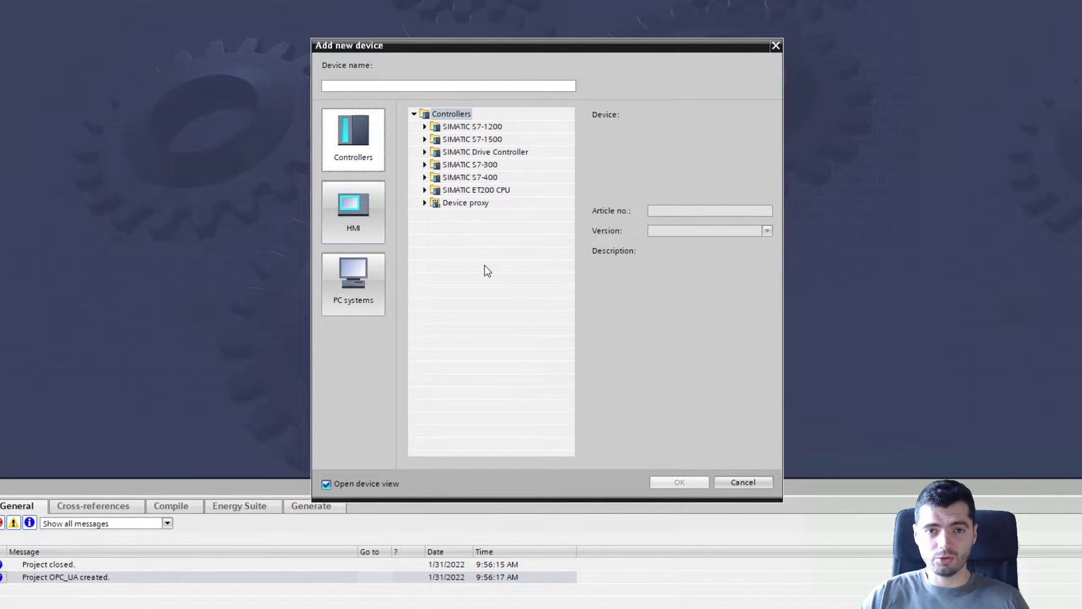
pyautogui.doubleClick(478, 140)
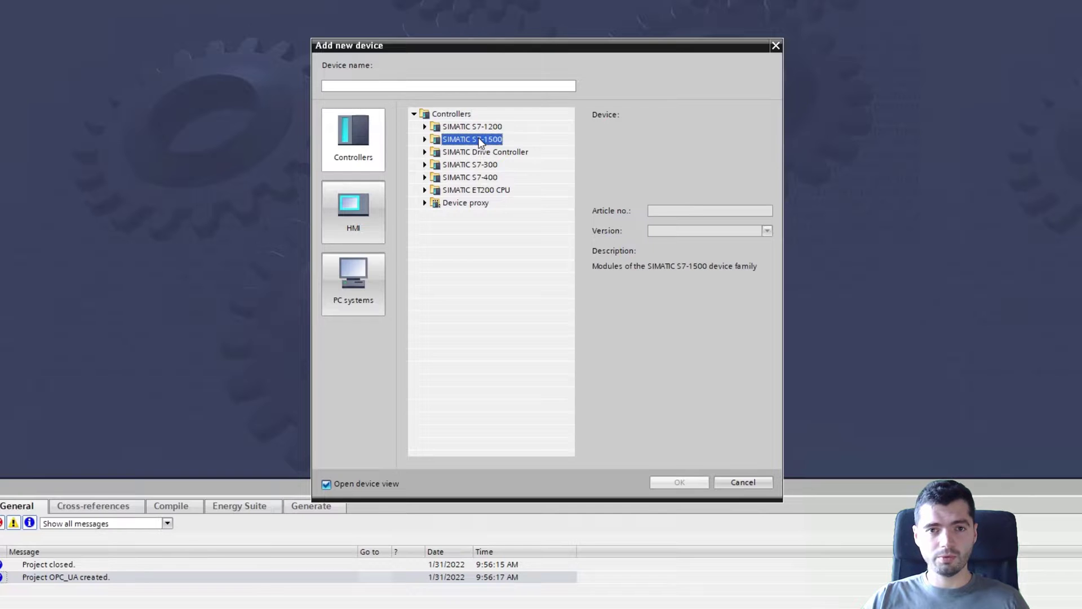
pyautogui.doubleClick(461, 152)
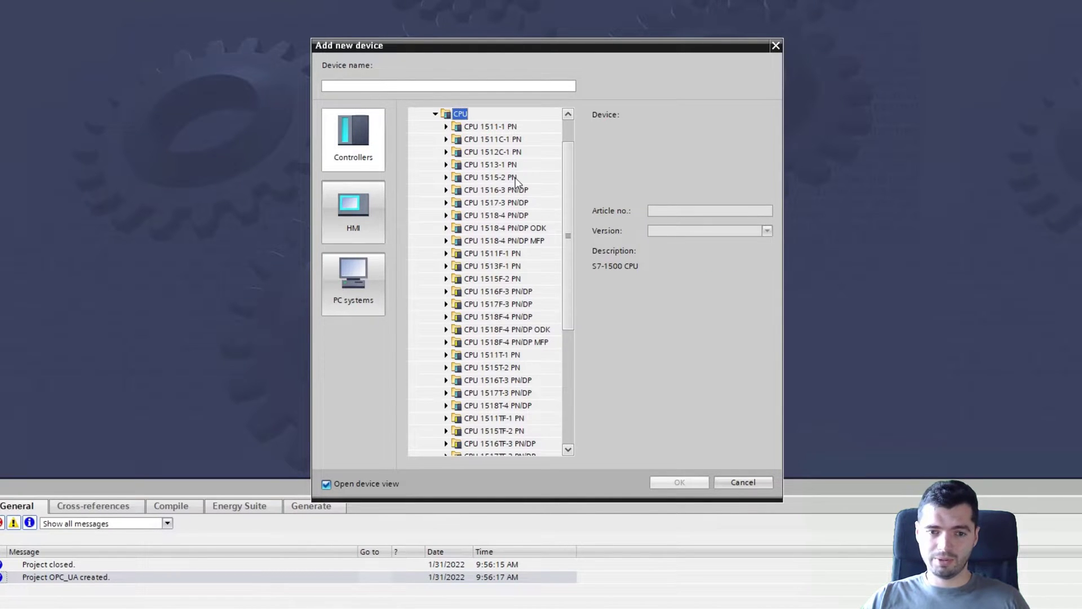
pyautogui.click(502, 127)
pyautogui.click(446, 127)
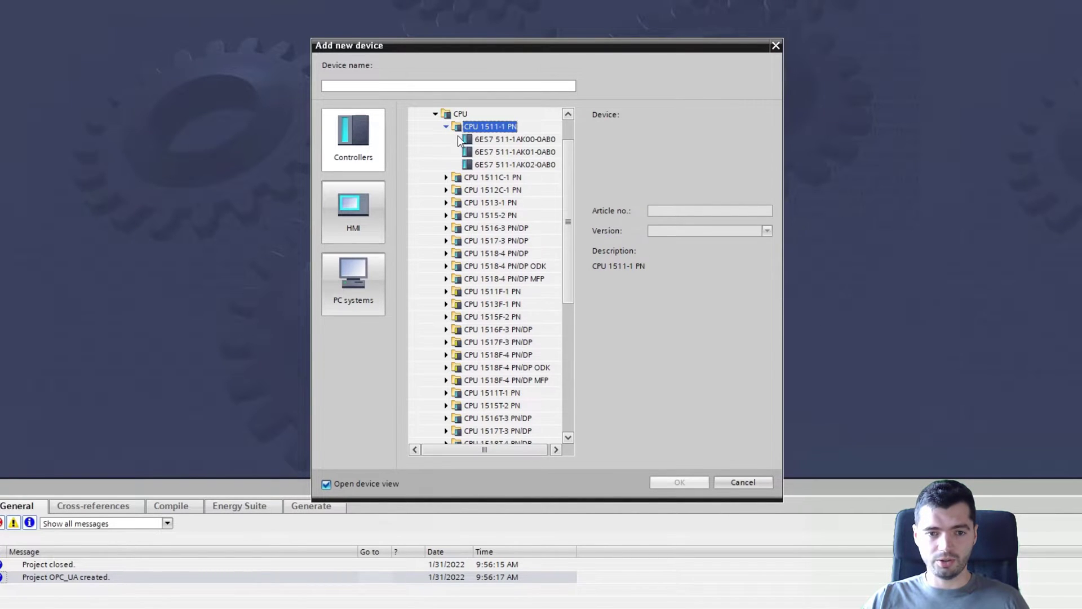
pyautogui.click(510, 165)
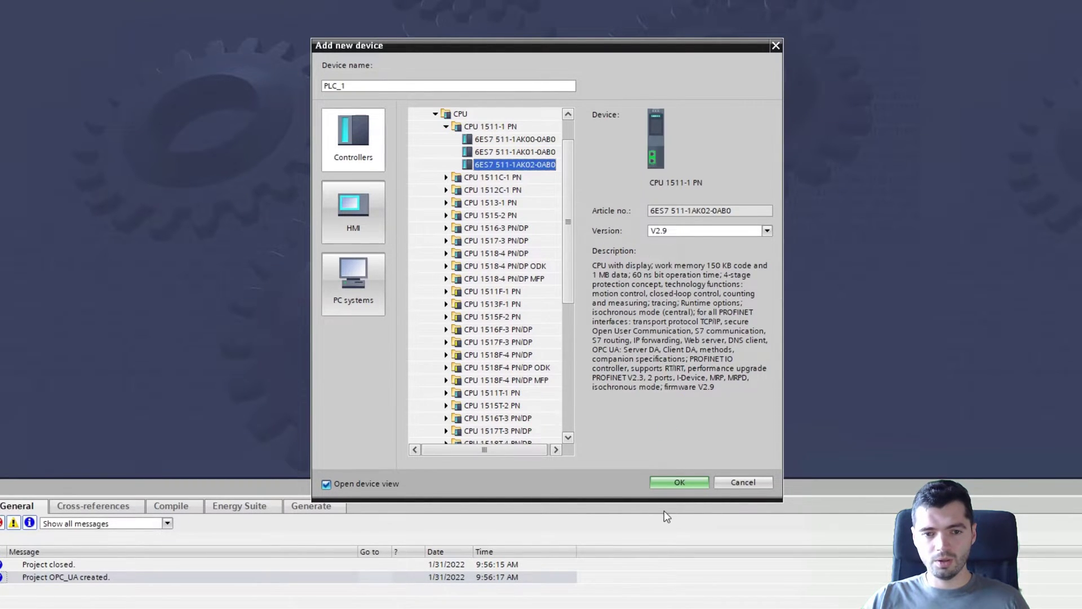
pyautogui.click(682, 480)
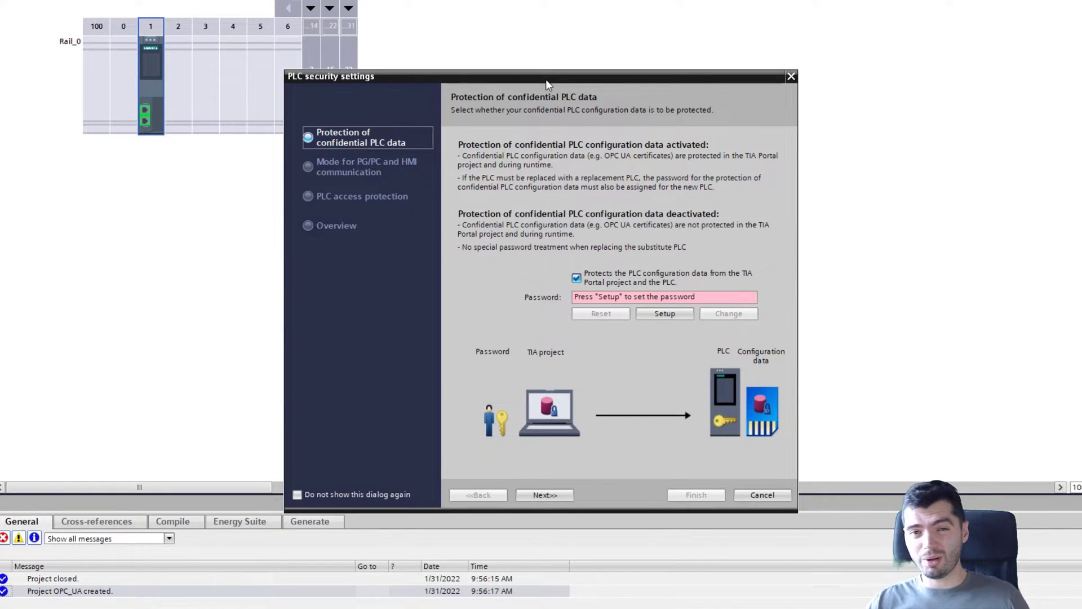
# Turn off confidential data protection, allow legacy communication, and set full access with no protection
pyautogui.click(576, 278)
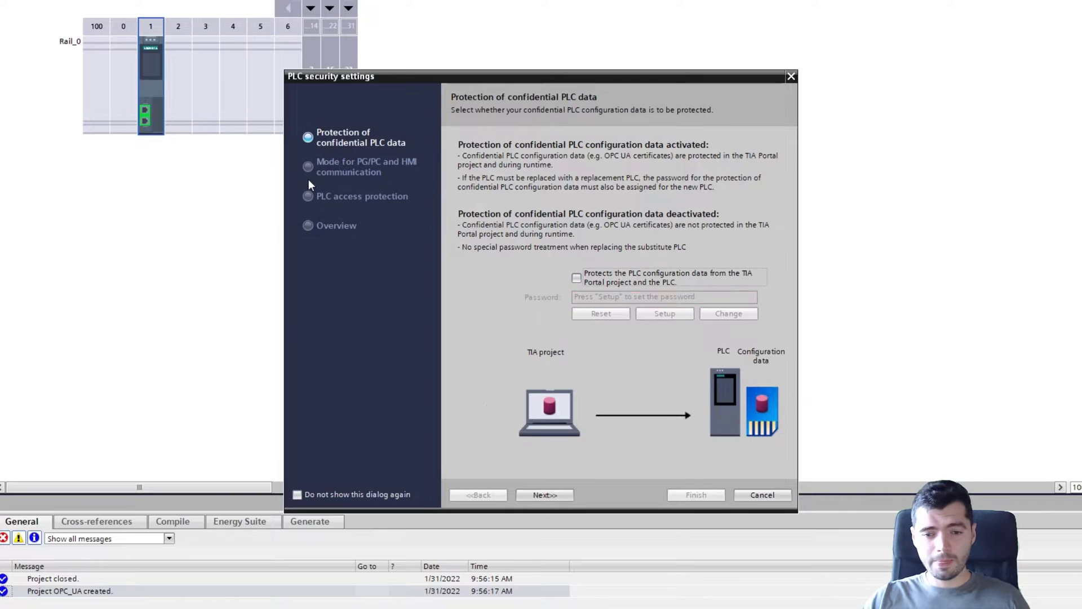
pyautogui.click(338, 167)
pyautogui.click(559, 301)
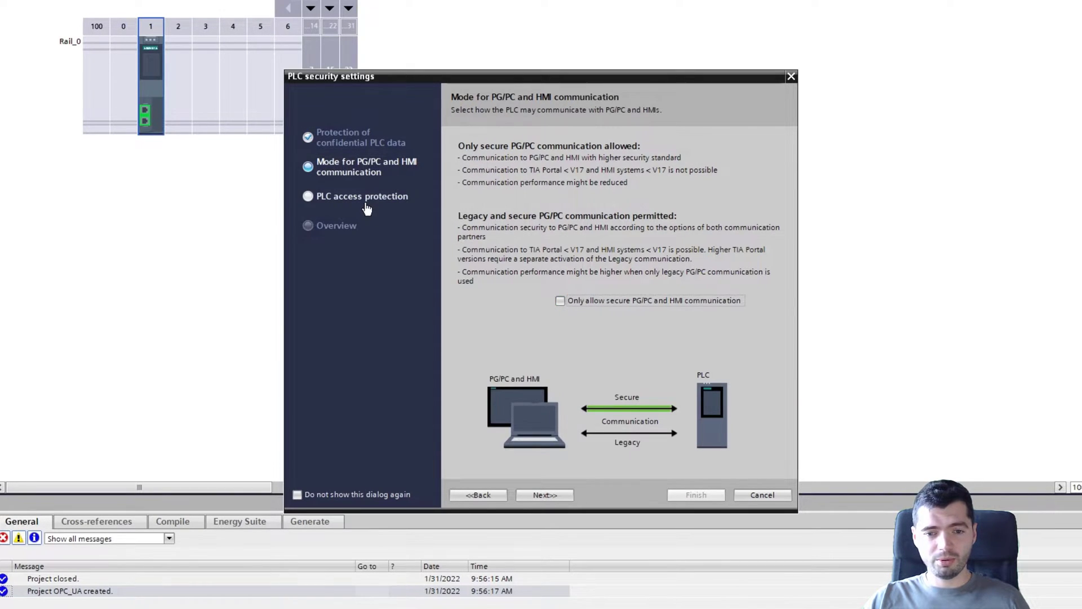
pyautogui.click(363, 198)
pyautogui.click(767, 338)
pyautogui.click(659, 350)
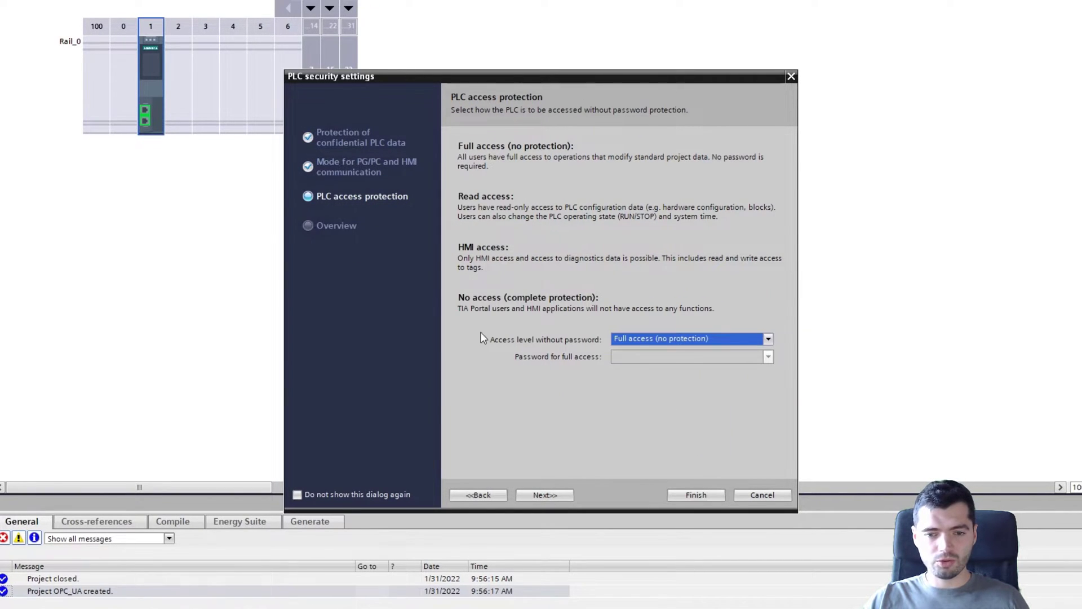
pyautogui.click(369, 229)
pyautogui.click(688, 496)
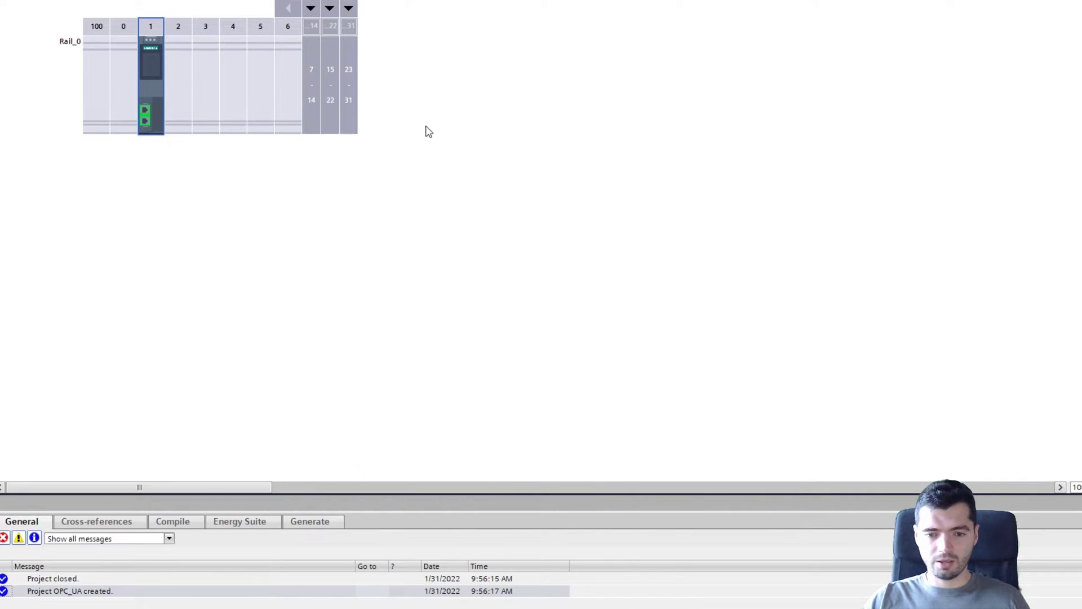
# Expand PLC_1's Program blocks and start adding a new block
pyautogui.click(245, 190)
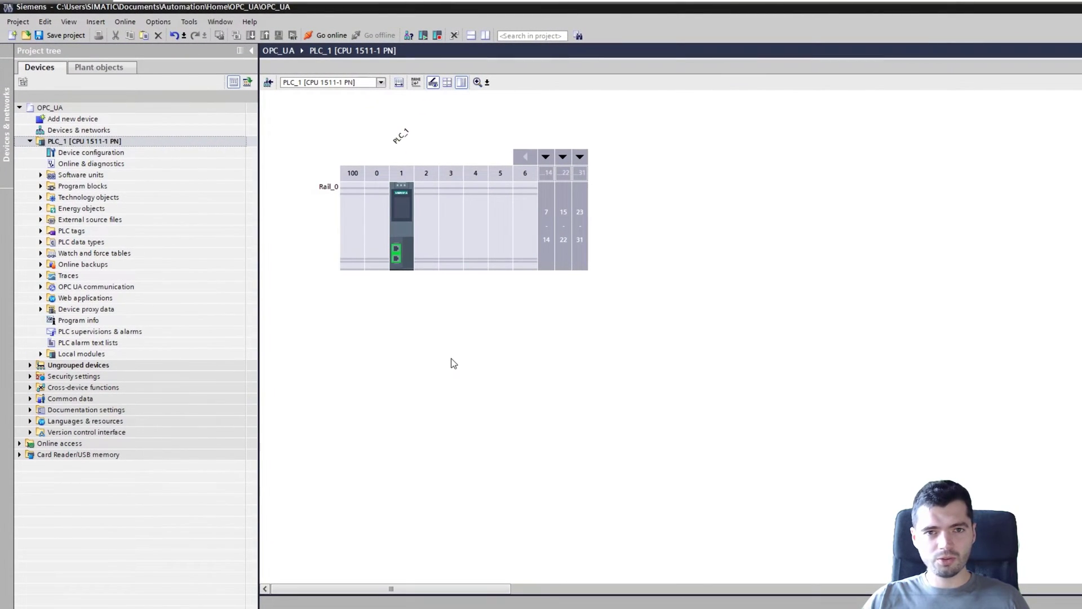
pyautogui.doubleClick(83, 188)
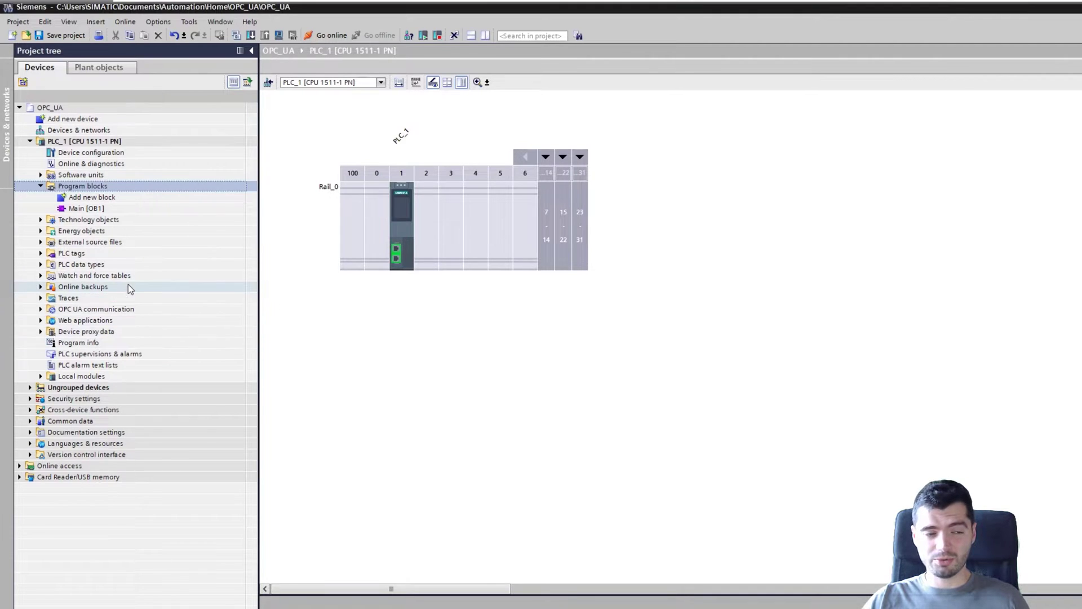
pyautogui.doubleClick(92, 197)
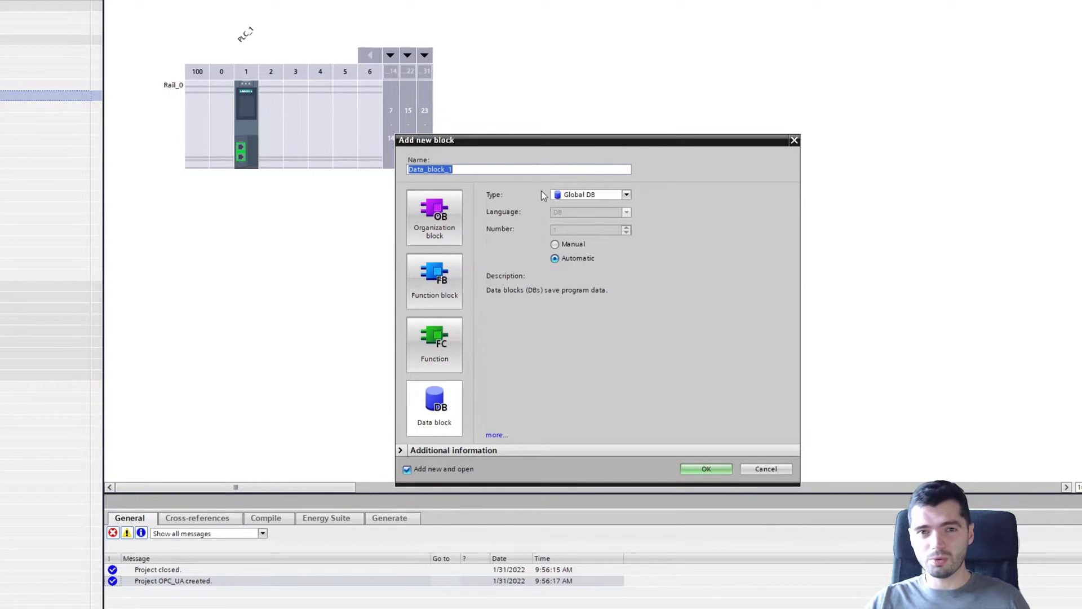
# Create the global DB Data_block_1 with Bool tag Variable, filled down to Variable_9
pyautogui.click(706, 468)
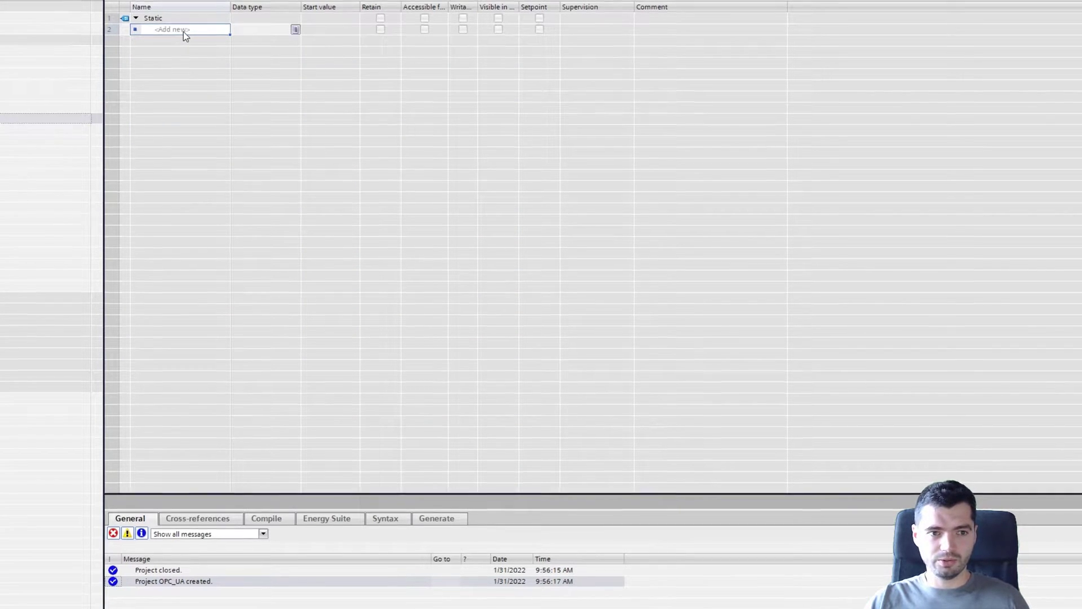
pyautogui.click(184, 31)
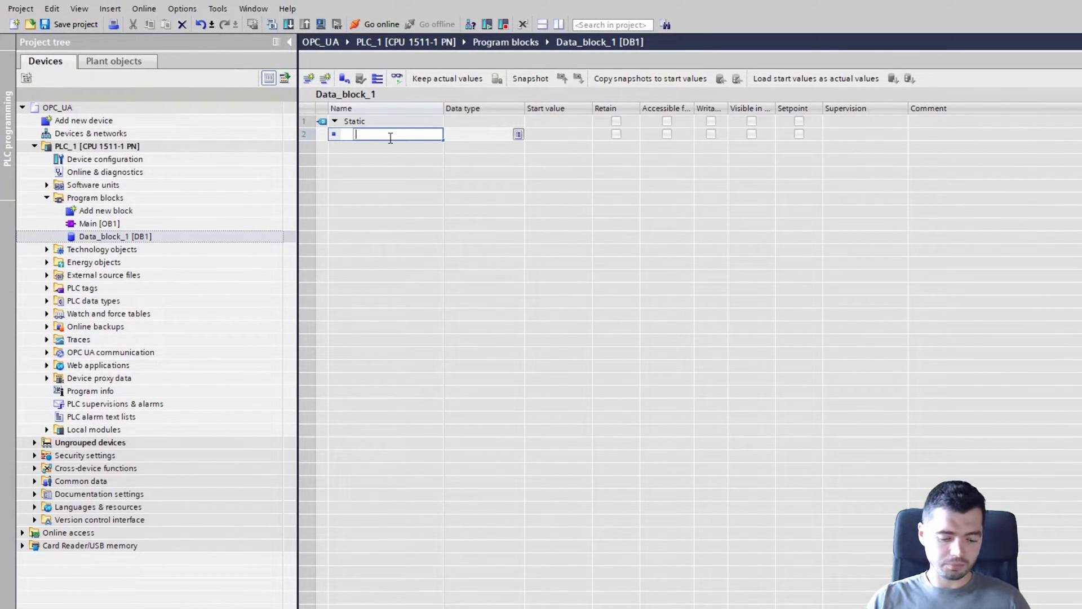
pyautogui.write('Variable')
pyautogui.press('Return')
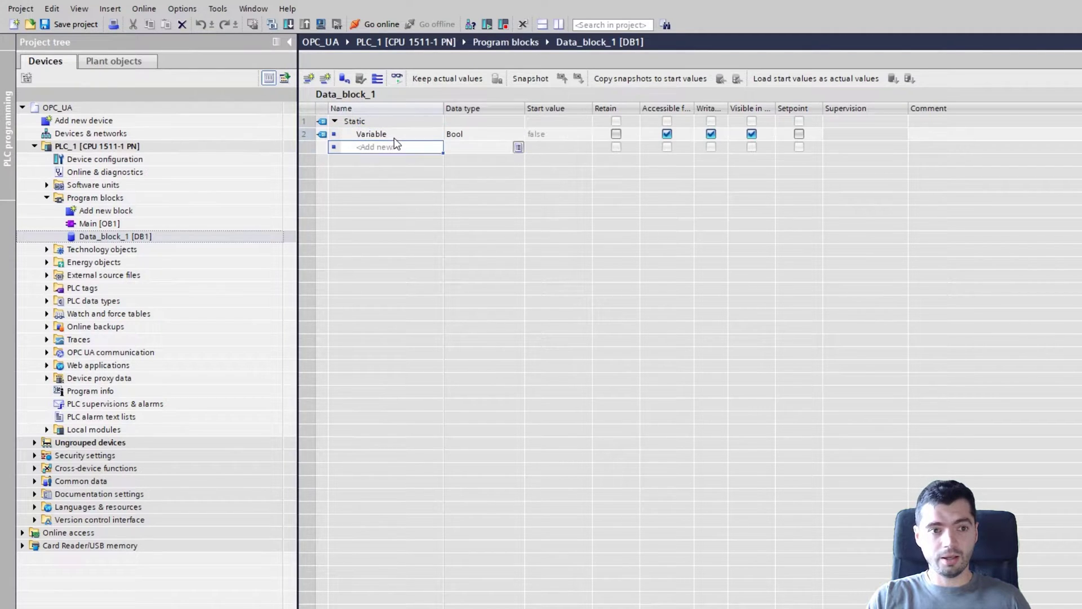
pyautogui.click(429, 135)
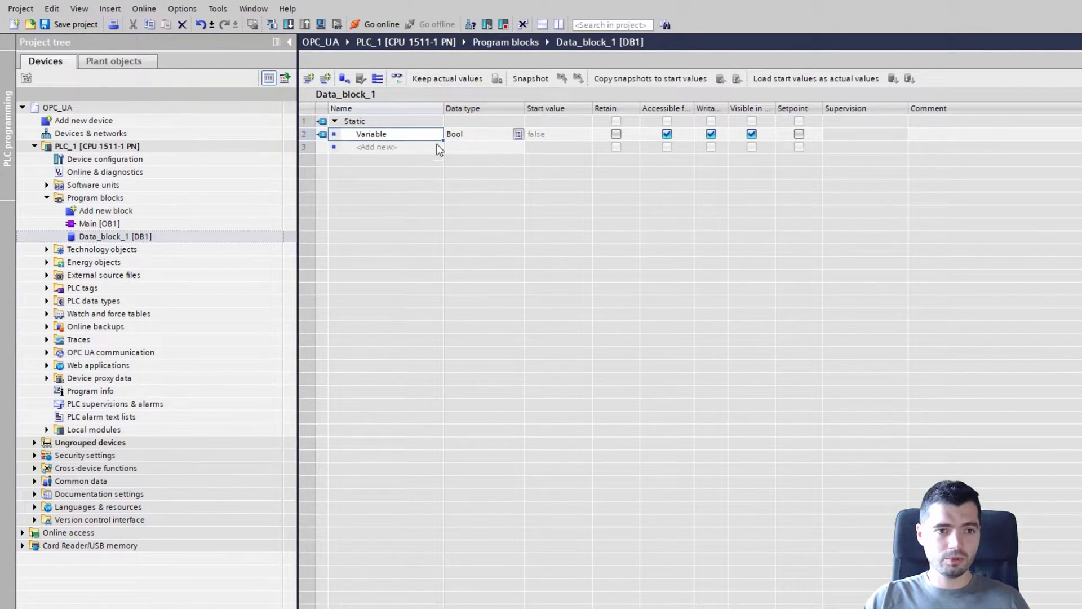
pyautogui.moveTo(438, 145); pyautogui.dragTo(414, 249)
# Set Variable_1's data type to Real and Variable_2's to Int
pyautogui.click(478, 147)
pyautogui.write('Real')
pyautogui.press('Return')
pyautogui.write('Int')
pyautogui.press('Return')
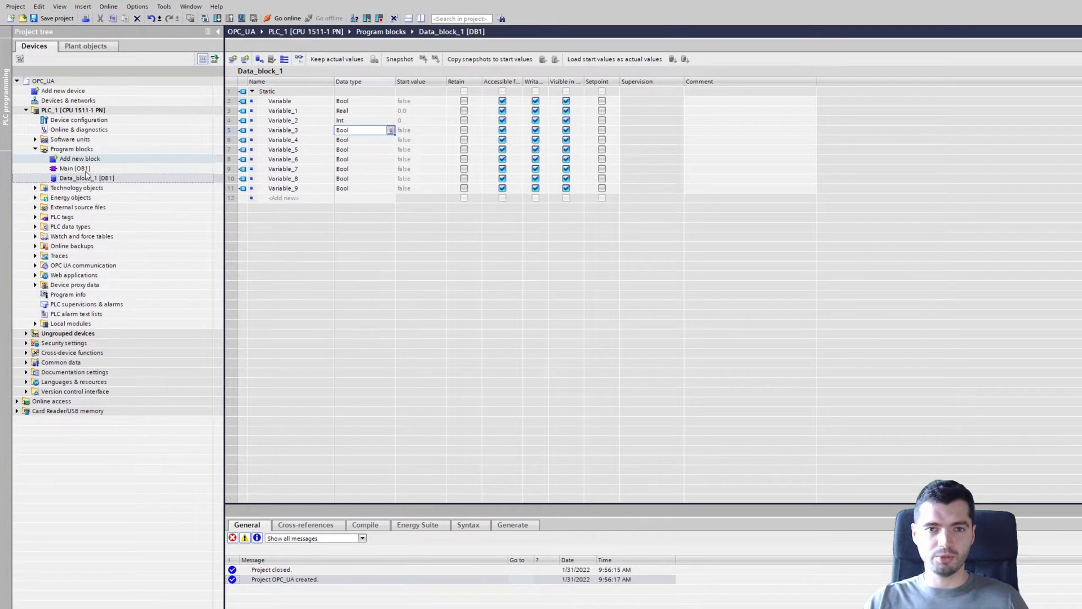
# Open PLC_1's properties dialog and close it without changes
pyautogui.rightClick(113, 110)
pyautogui.click(154, 464)
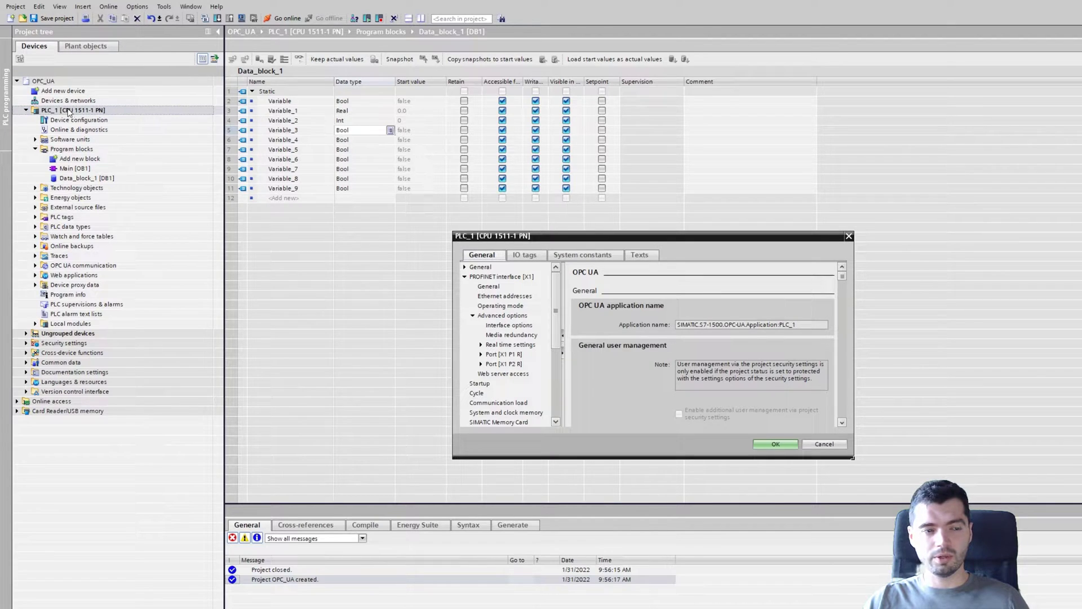
pyautogui.click(831, 444)
# Open PLC_1's device view from Devices & networks and enlarge the CPU's properties panel
pyautogui.doubleClick(84, 100)
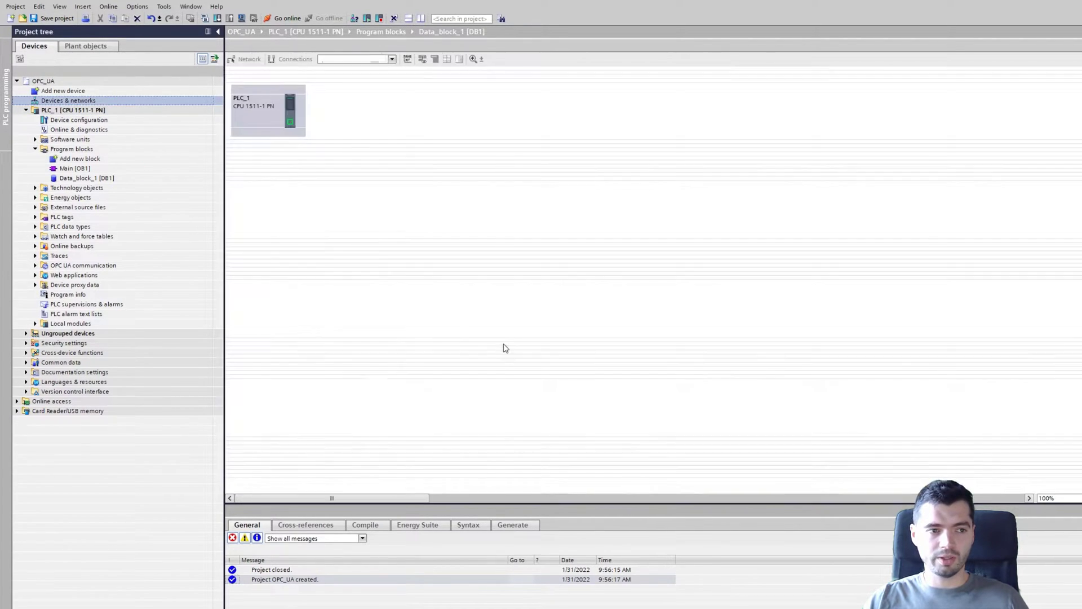
pyautogui.doubleClick(273, 121)
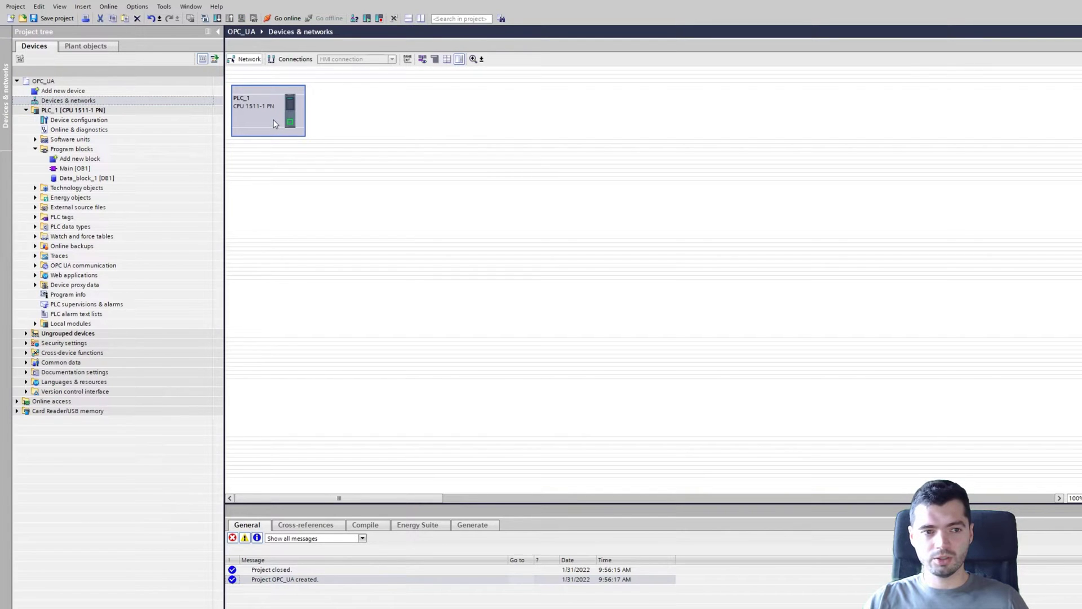
pyautogui.click(348, 191)
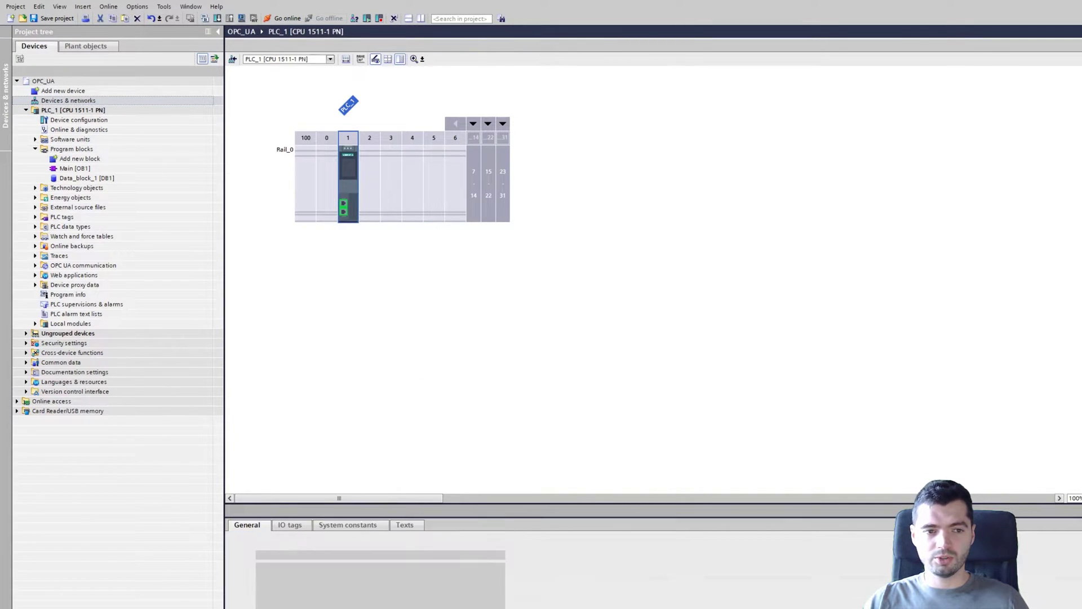
pyautogui.moveTo(645, 504); pyautogui.dragTo(646, 357)
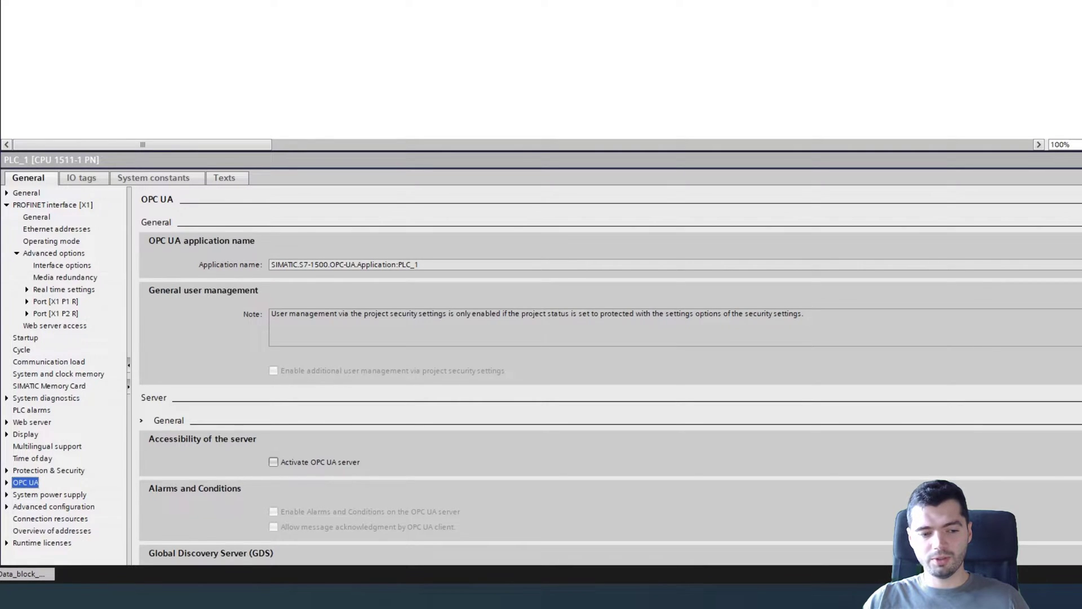
# Tick Activate OPC UA server and acknowledge the security note, giving address opc.tcp://192.168.0.1:4840
pyautogui.scroll(-5, 754, 391)
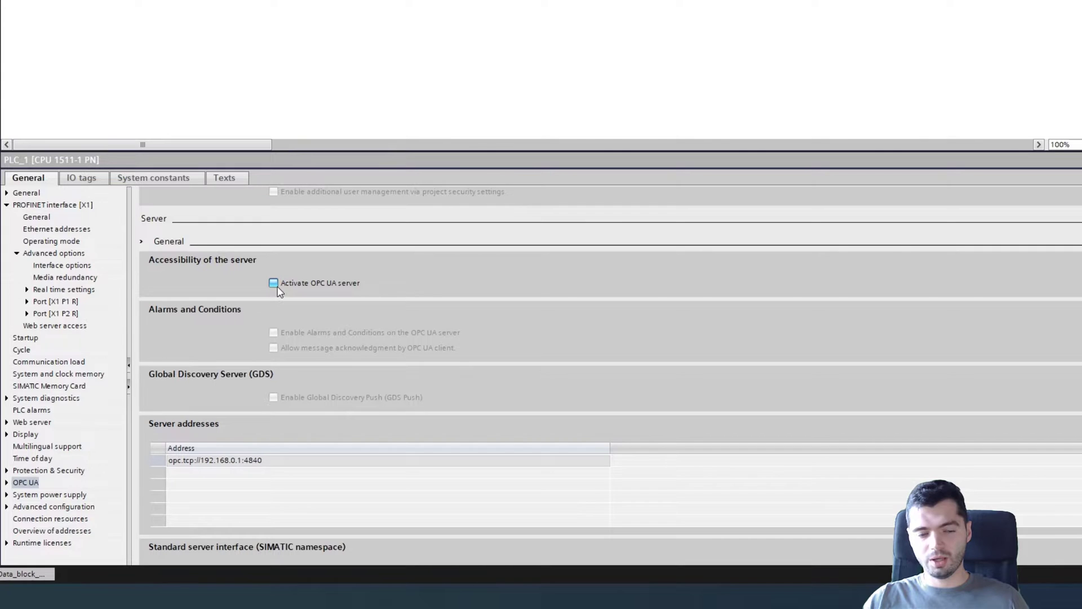
pyautogui.click(276, 286)
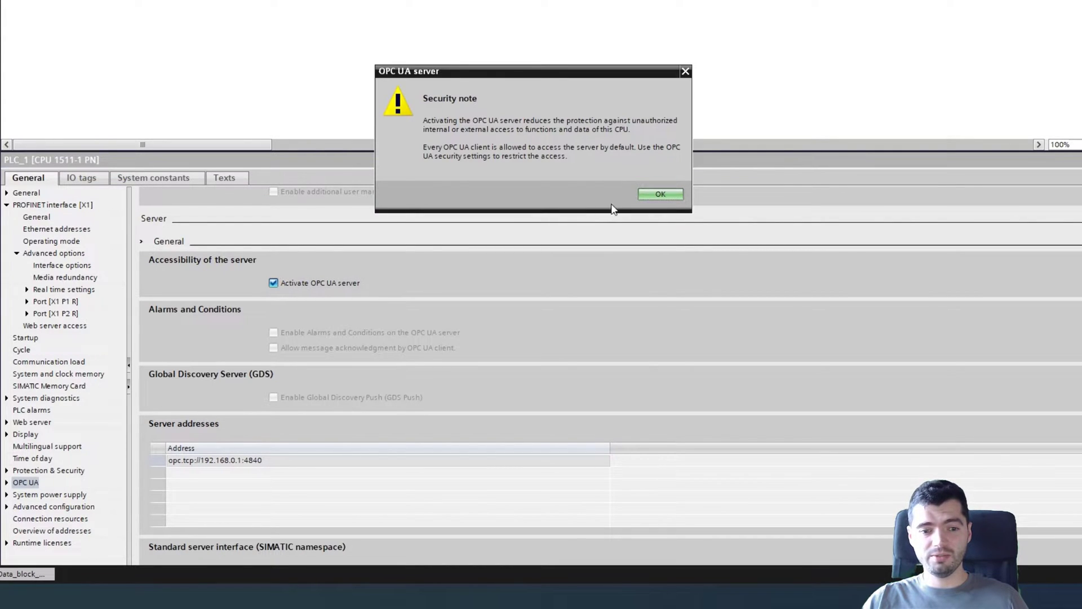
pyautogui.click(660, 194)
pyautogui.scroll(3, 619, 338)
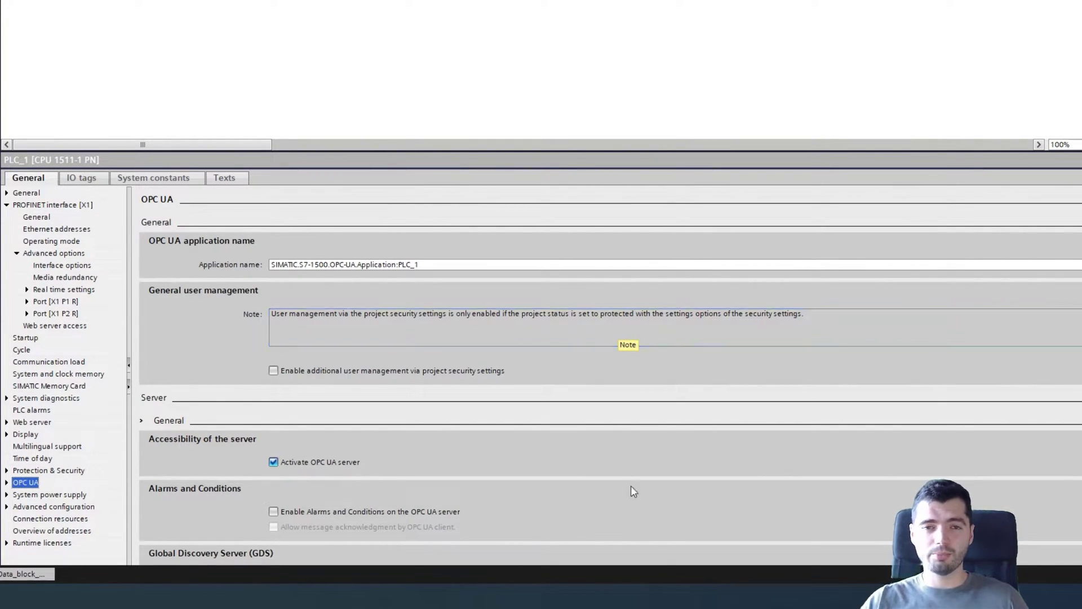
pyautogui.scroll(-3, 627, 457)
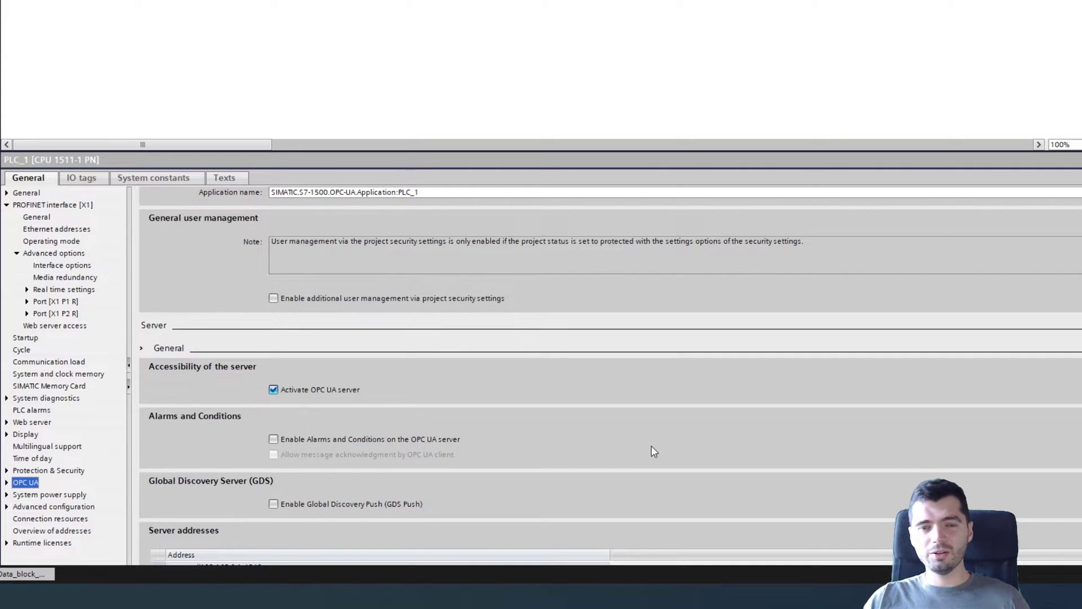
pyautogui.scroll(-10, 653, 452)
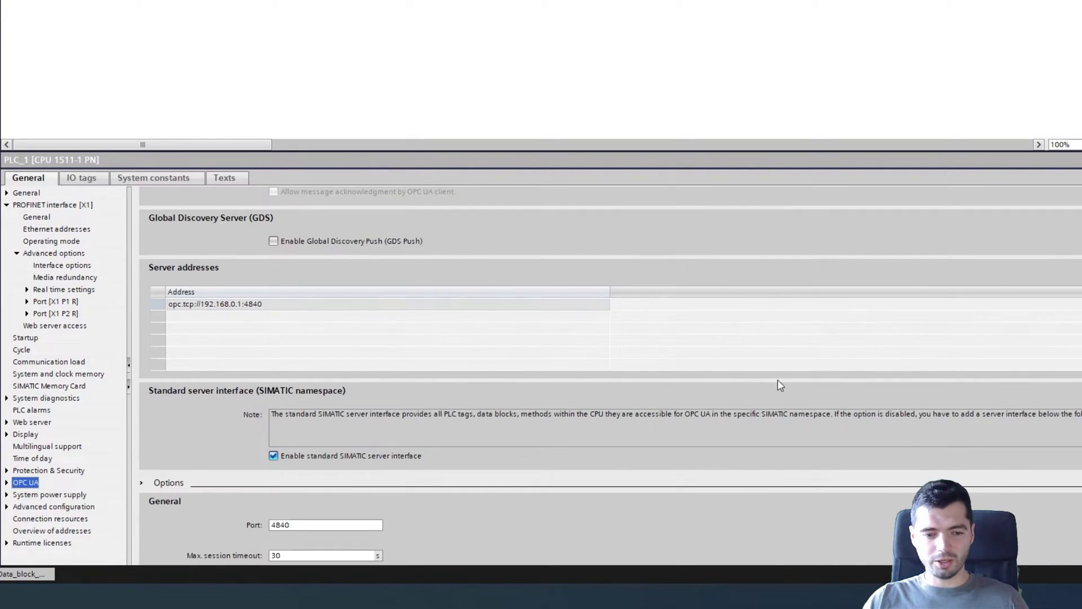
pyautogui.scroll(-13, 777, 386)
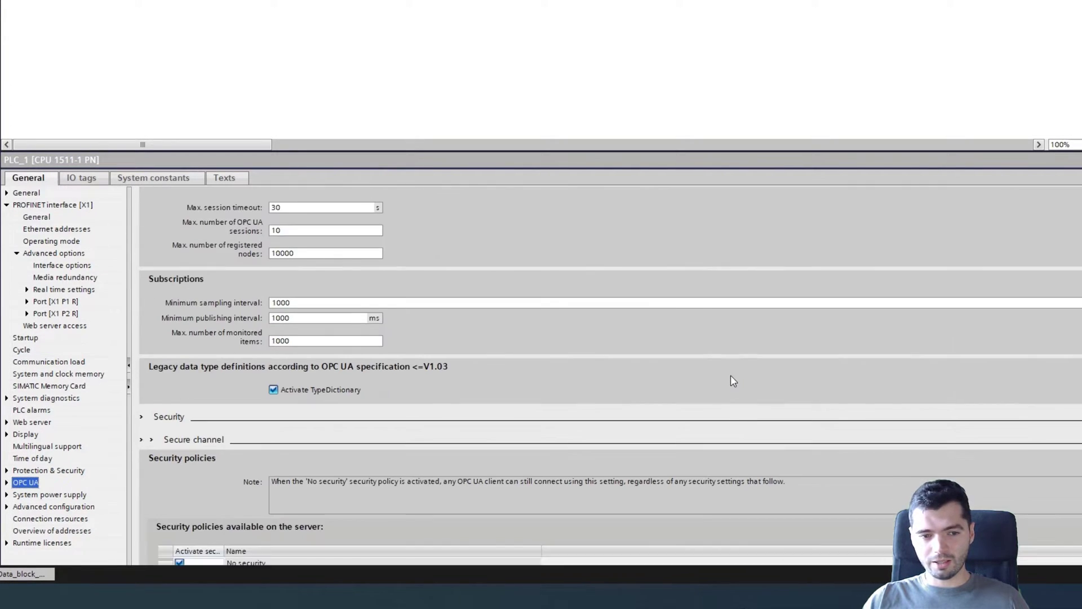
pyautogui.scroll(-14, 732, 376)
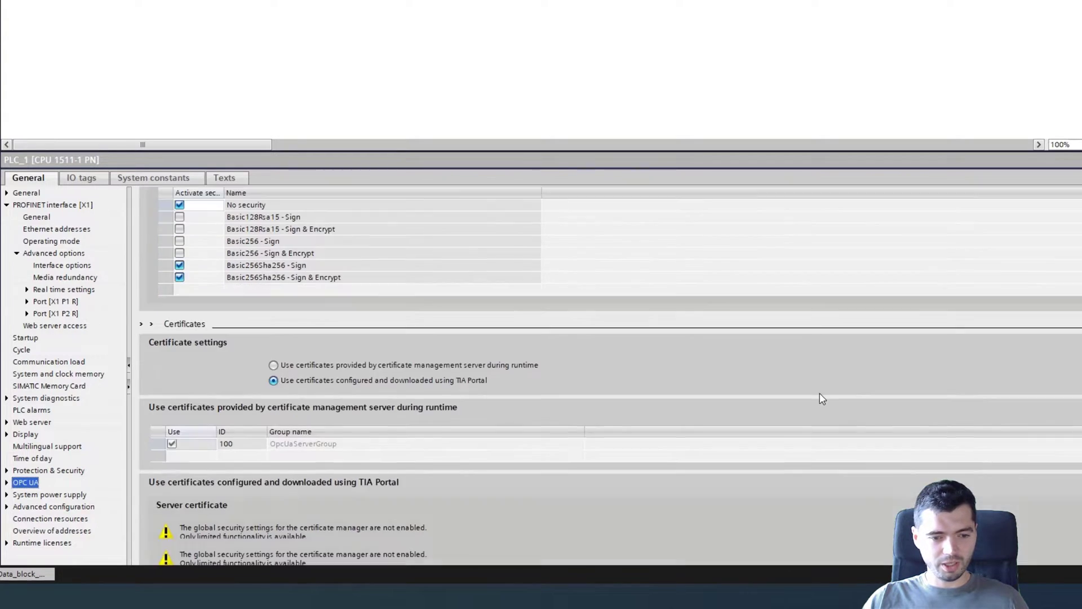
pyautogui.scroll(-20, 822, 398)
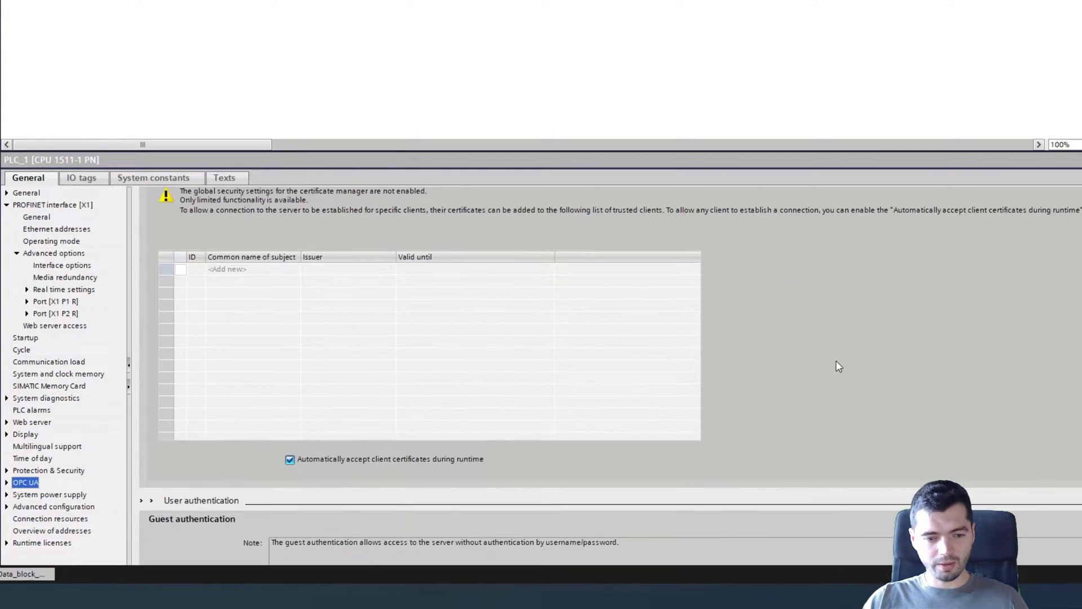
pyautogui.scroll(-6, 836, 366)
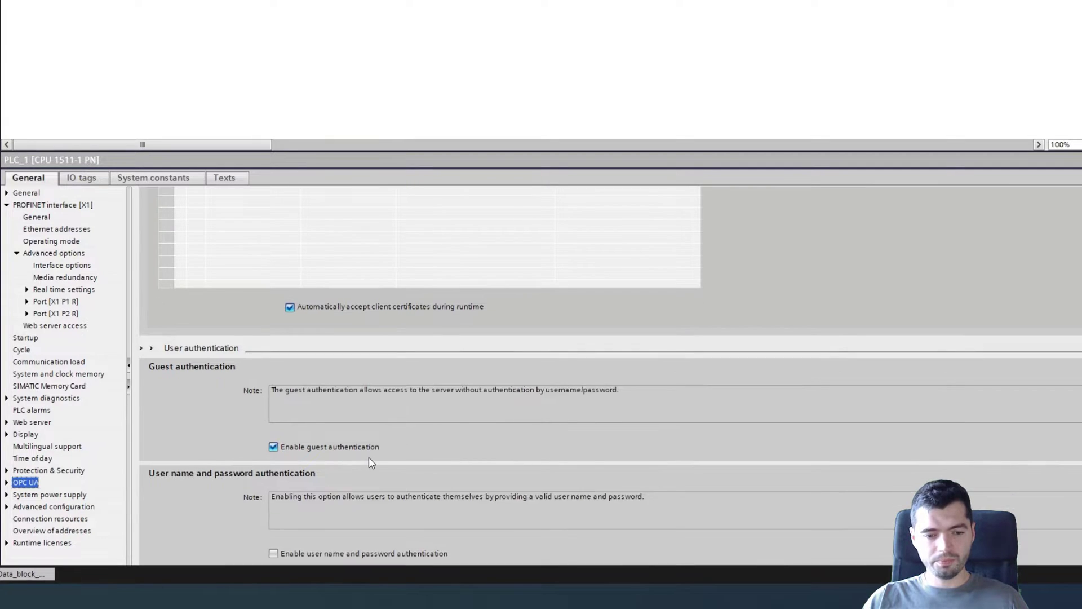
pyautogui.scroll(-2, 371, 457)
pyautogui.scroll(-1, 564, 437)
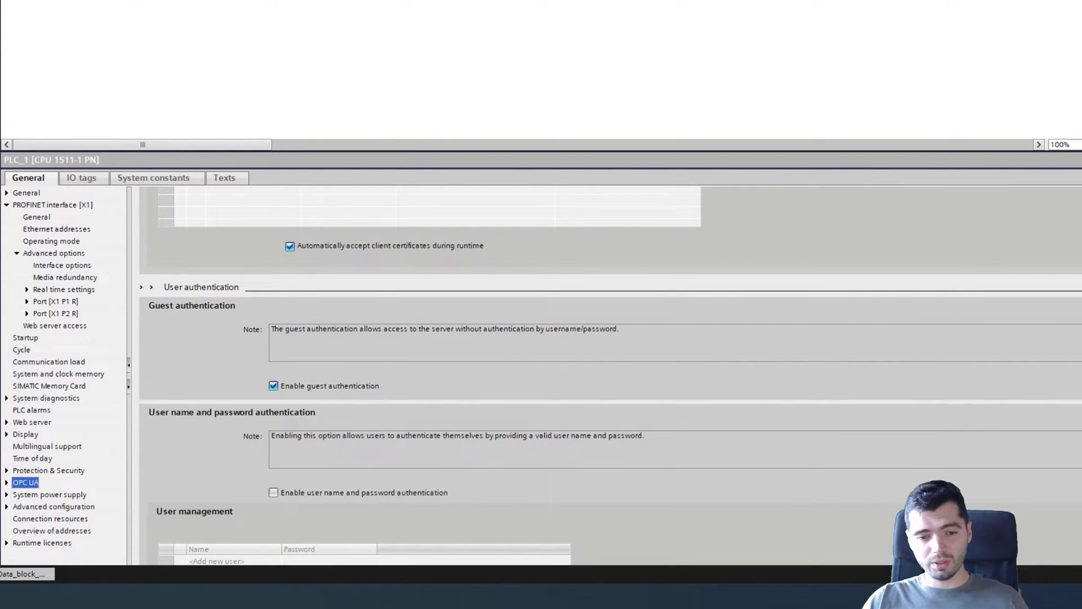
pyautogui.scroll(-2, 380, 431)
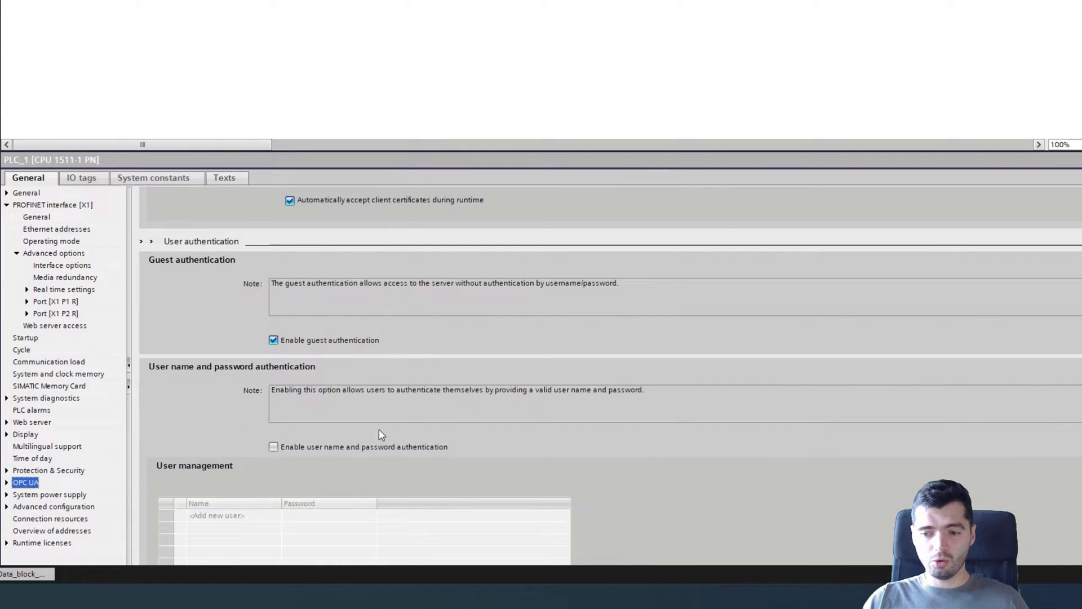
# Enable user name and password authentication and add a new user with a confirmed password
pyautogui.click(335, 449)
pyautogui.scroll(-6, 630, 434)
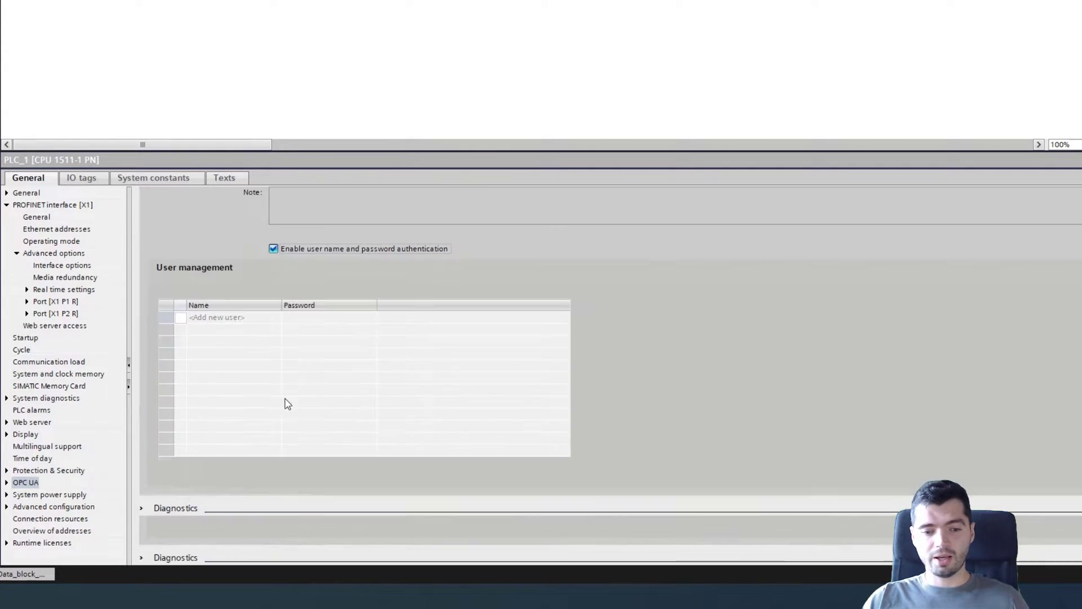
pyautogui.click(234, 319)
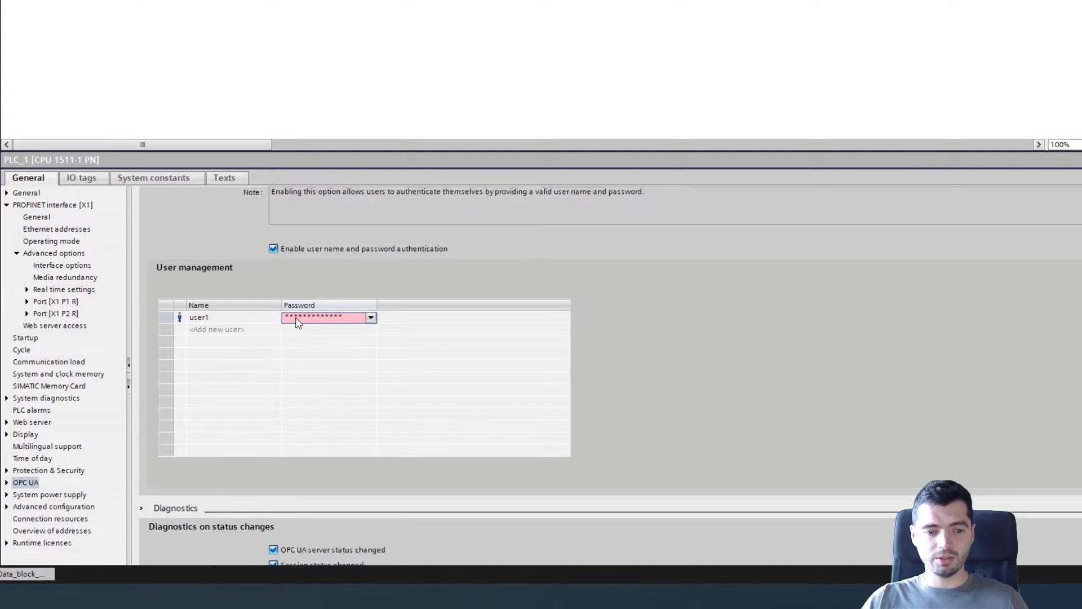
pyautogui.click(296, 317)
pyautogui.write('***')
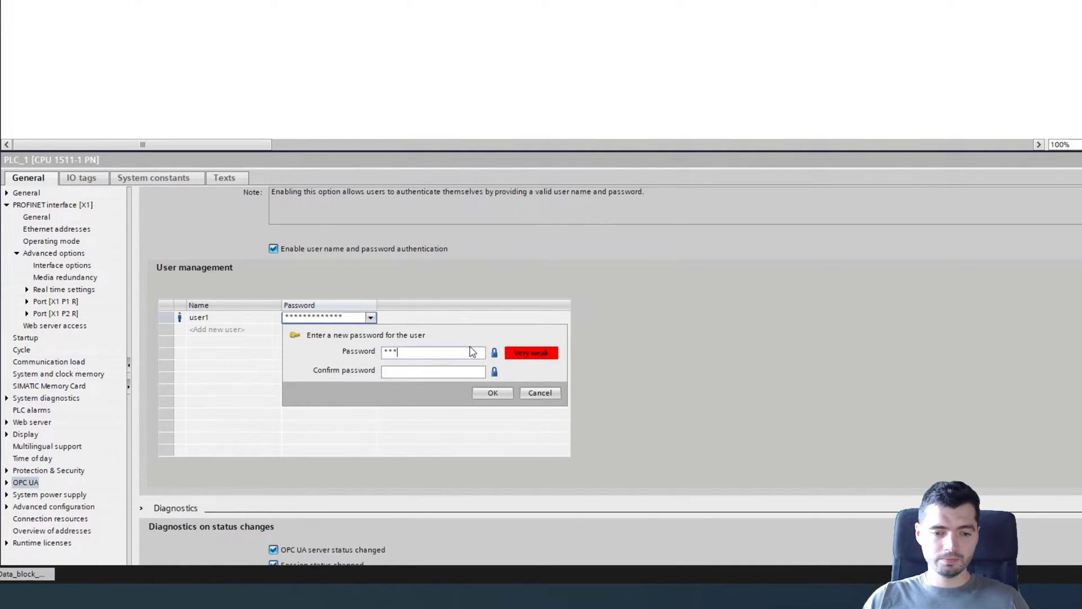
pyautogui.write('******')
pyautogui.press('Tab')
pyautogui.write('********')
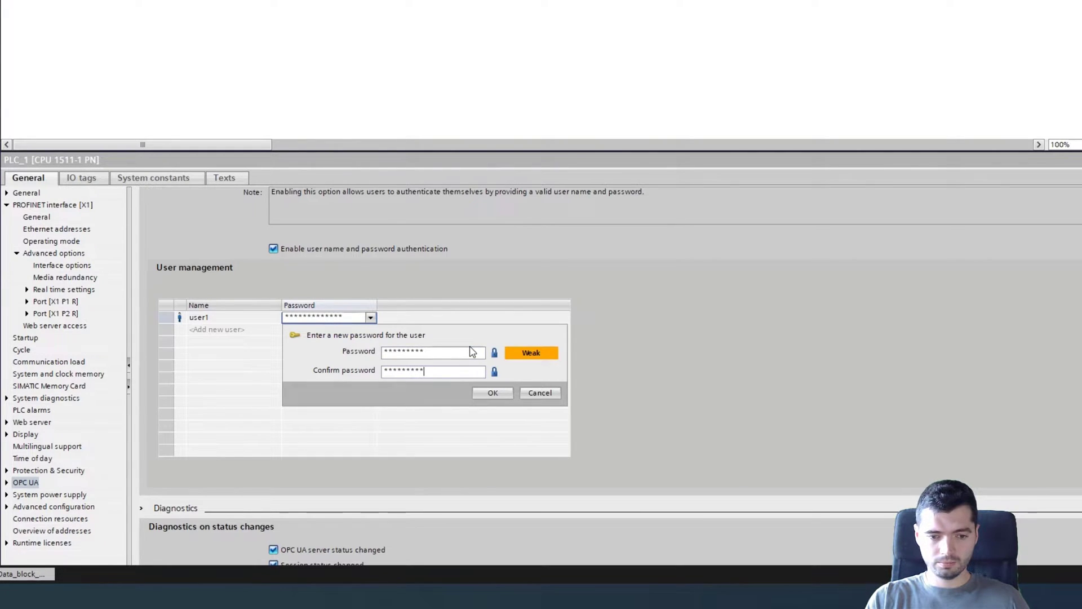
pyautogui.click(493, 392)
# Rename the new OPC UA user to SIMATIC
pyautogui.click(256, 319)
pyautogui.write('SIMATIC')
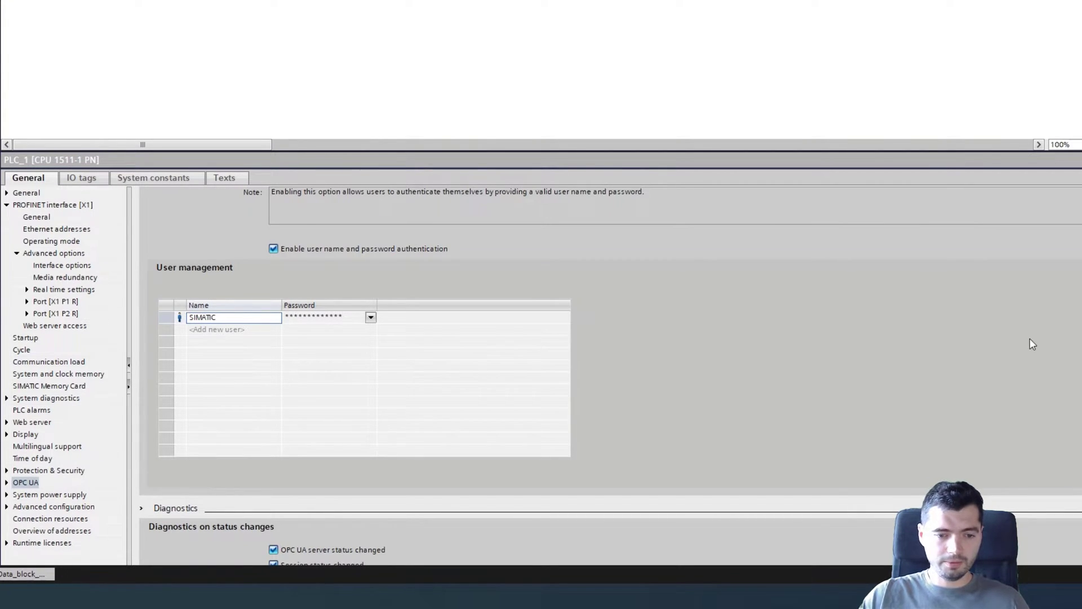
pyautogui.scroll(1, 608, 350)
pyautogui.scroll(1, 370, 363)
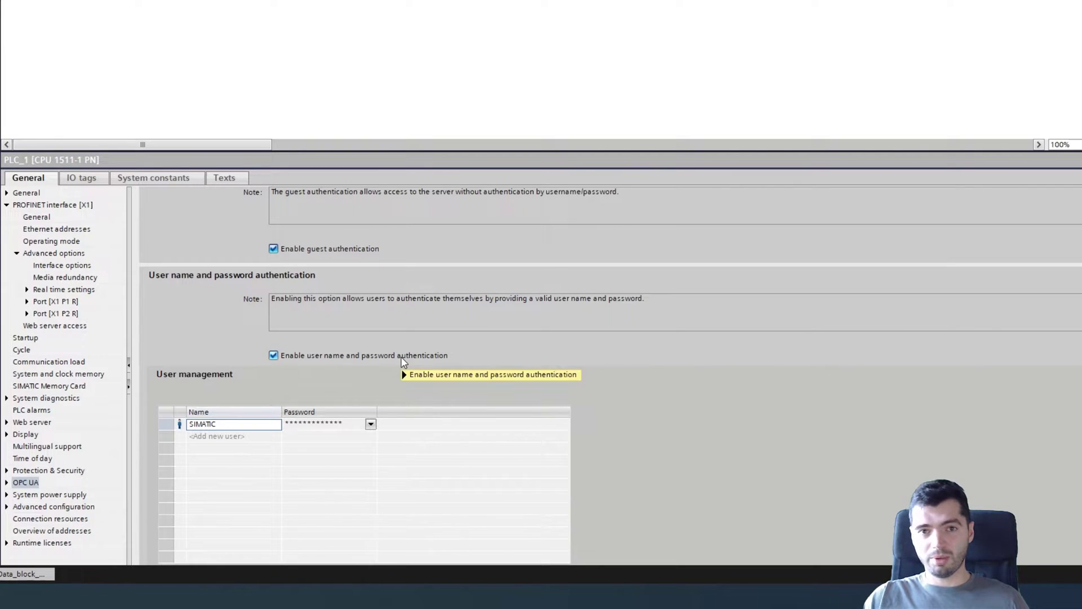
pyautogui.click(274, 249)
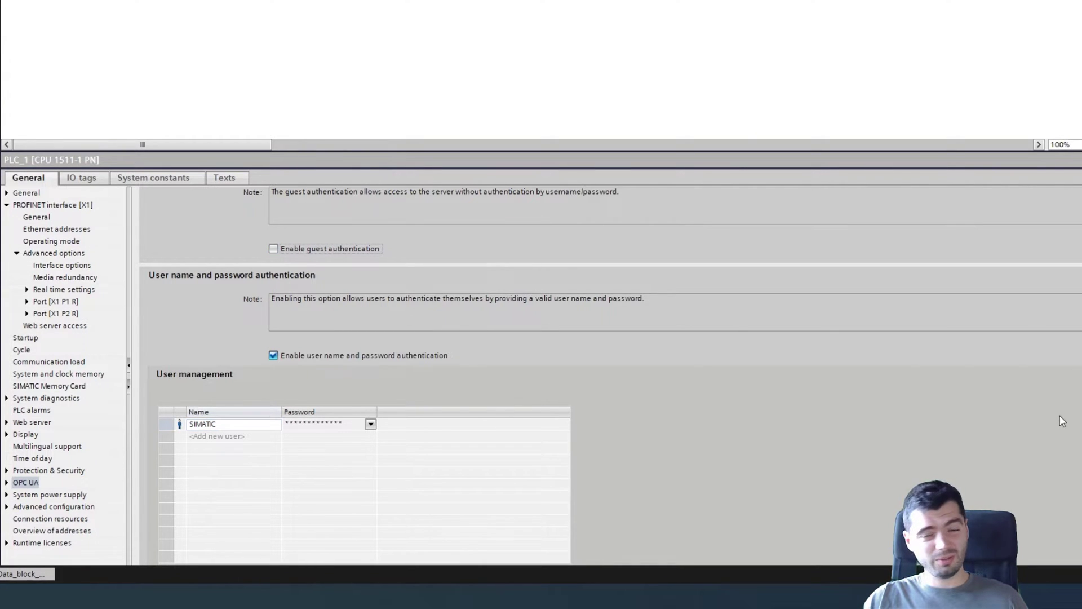
pyautogui.press('F2')
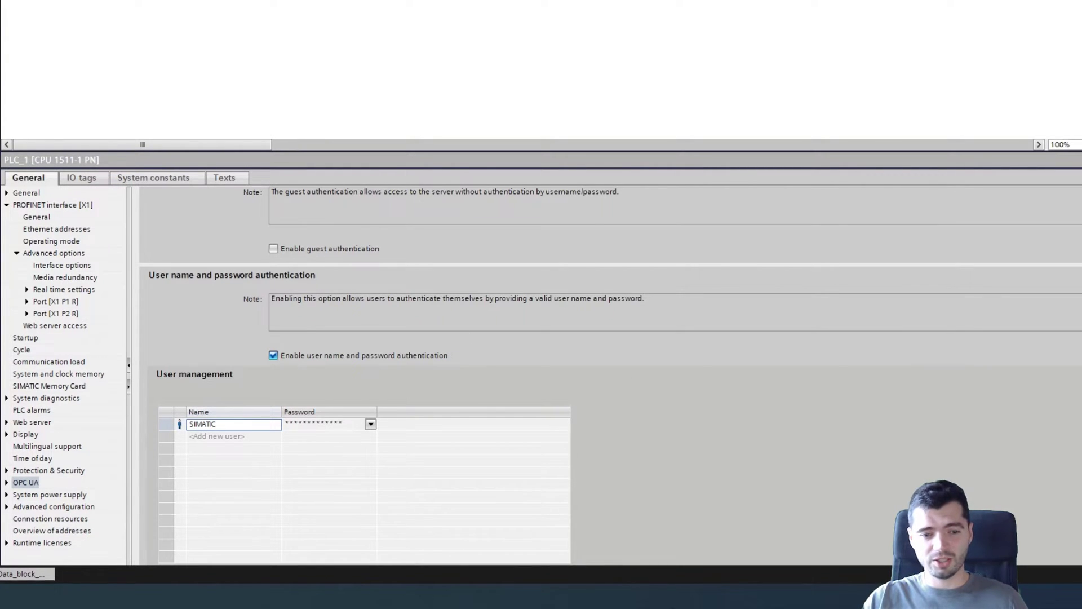
pyautogui.scroll(5, 610, 366)
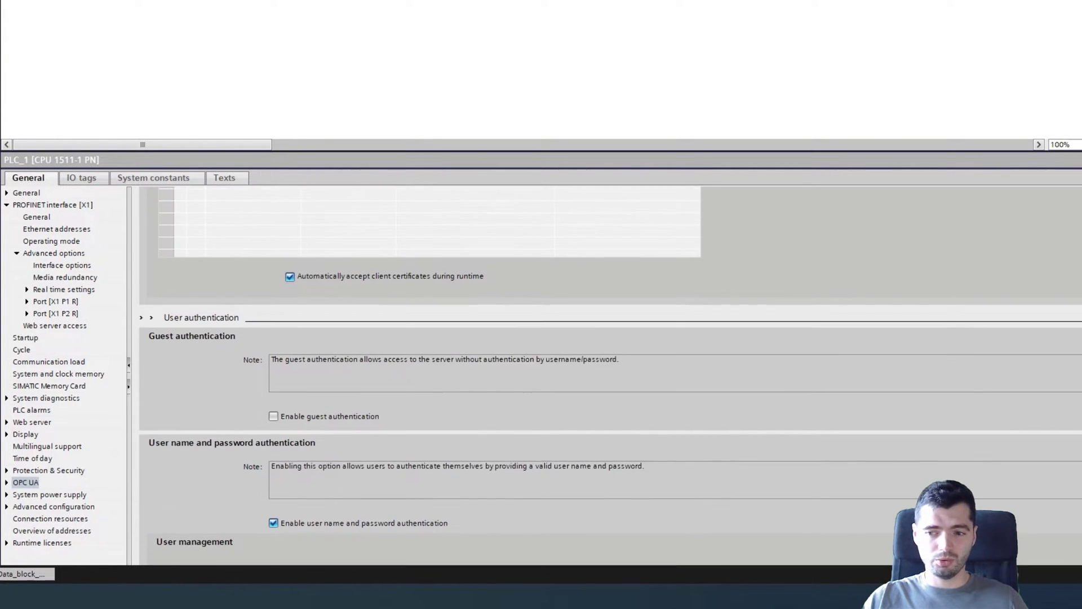
pyautogui.scroll(15, 610, 374)
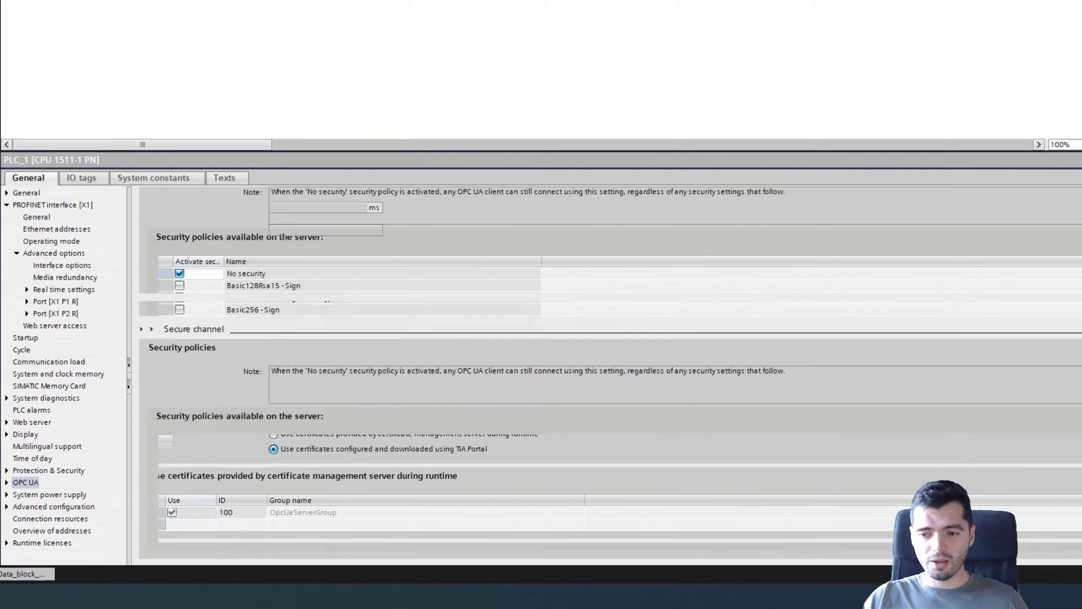
pyautogui.scroll(12, 610, 372)
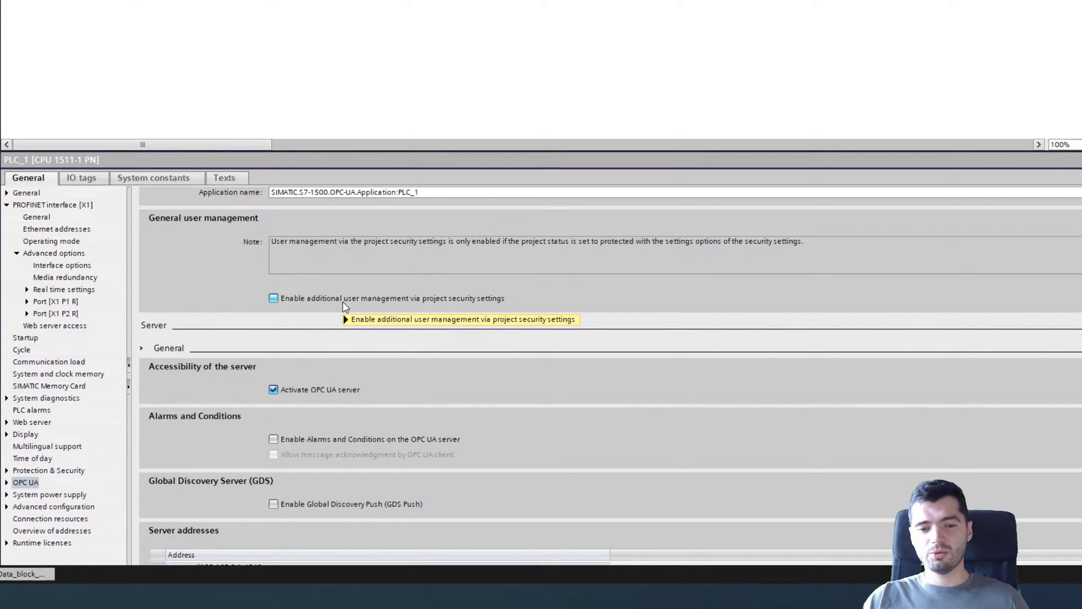
pyautogui.moveTo(345, 306)
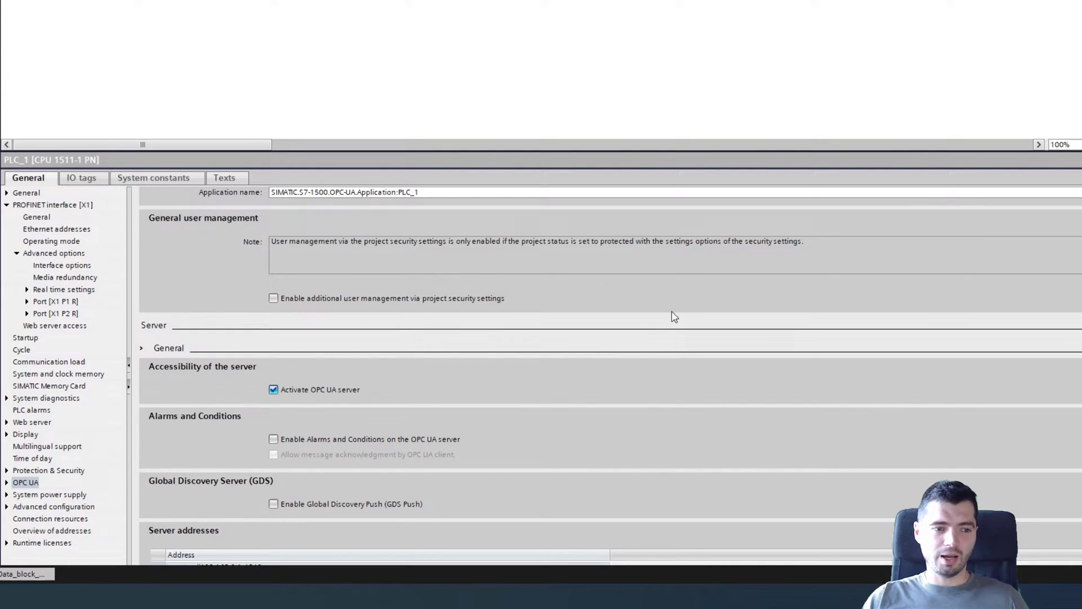
pyautogui.scroll(-3, 678, 356)
pyautogui.scroll(-3, 678, 356)
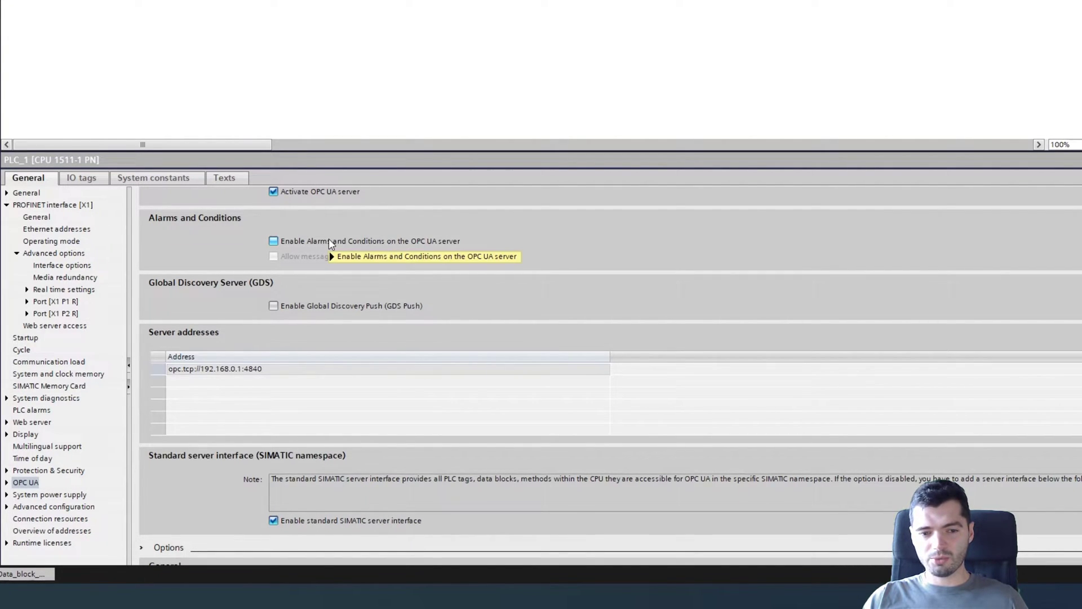
pyautogui.moveTo(329, 243)
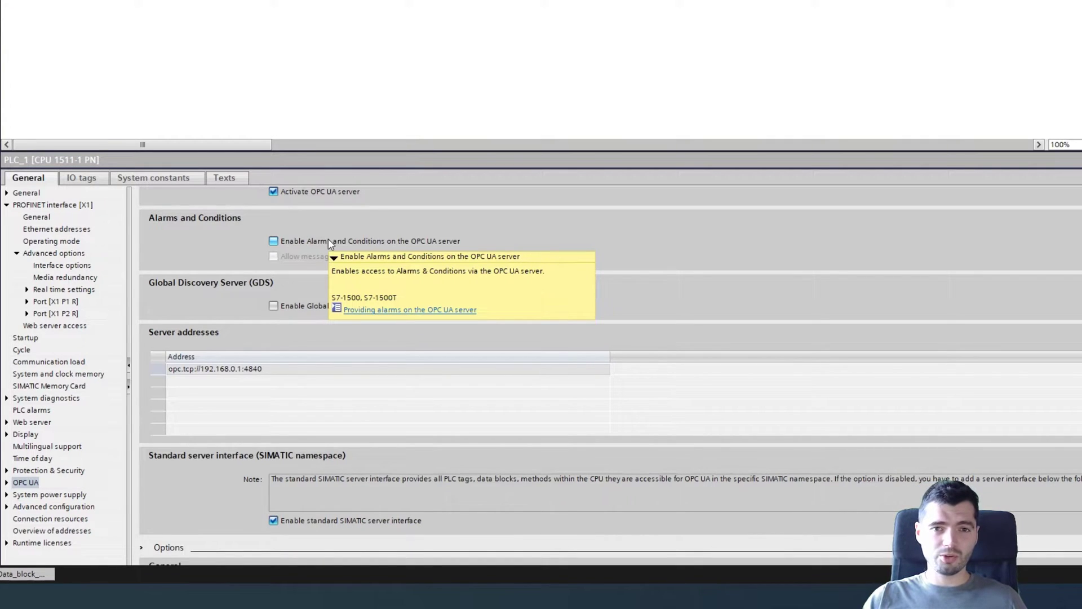
pyautogui.scroll(-1, 819, 280)
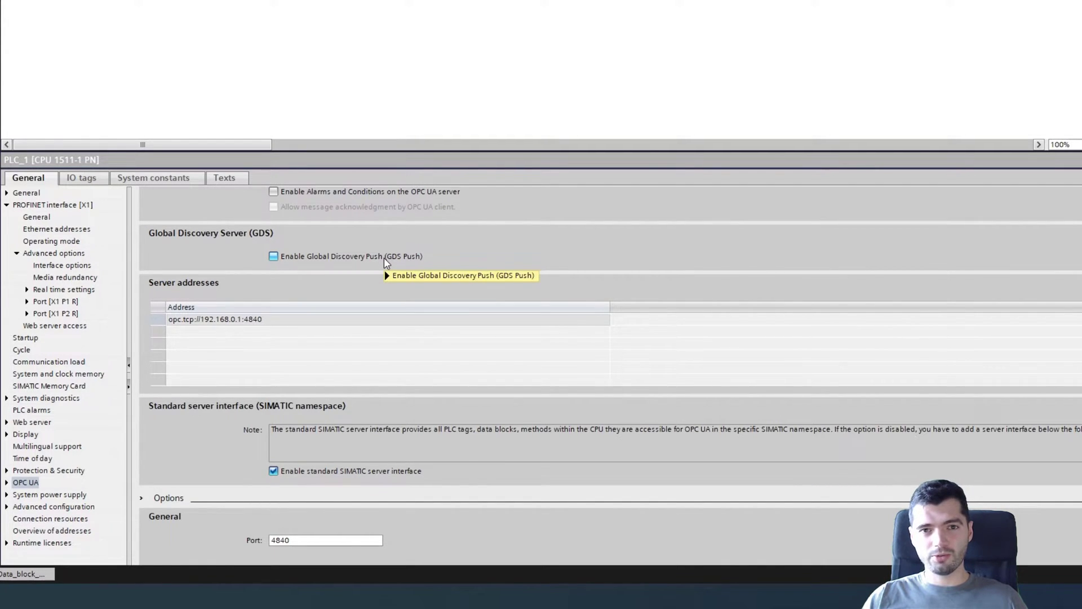
pyautogui.moveTo(383, 258)
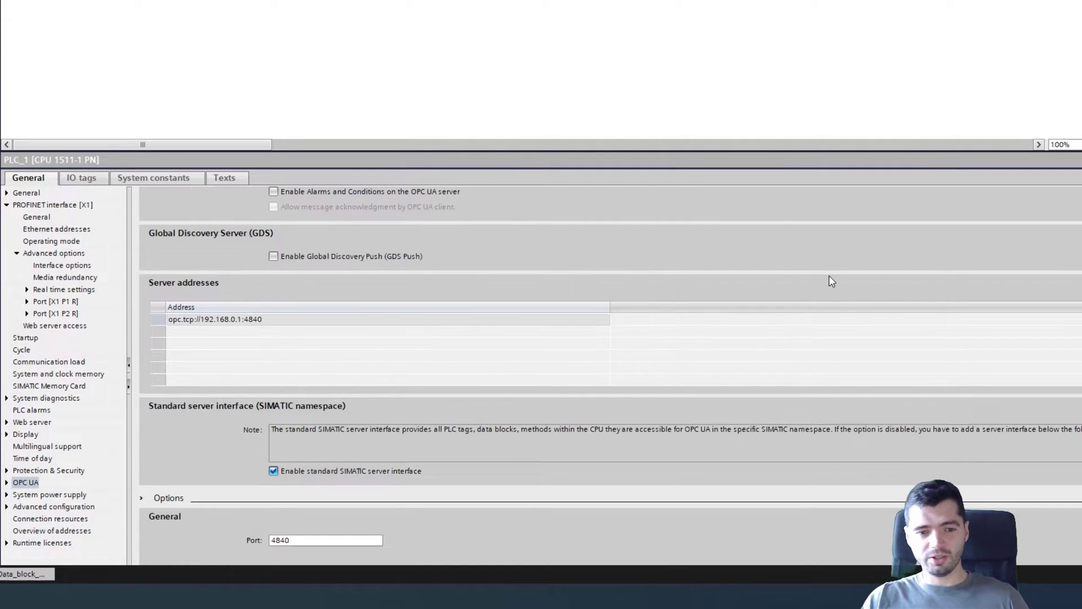
pyautogui.scroll(-2, 862, 304)
pyautogui.scroll(-5, 910, 439)
pyautogui.scroll(4, 804, 374)
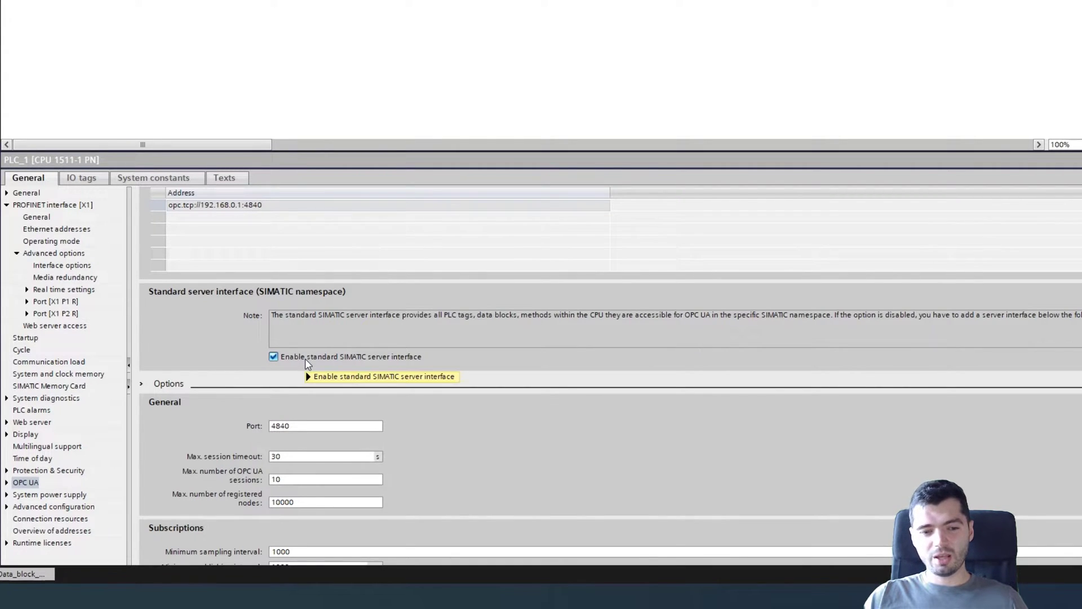
# Widen the Accessible from HMI/OPC UA/Web API column, then review PLC_1's properties and cancel
pyautogui.moveTo(305, 359)
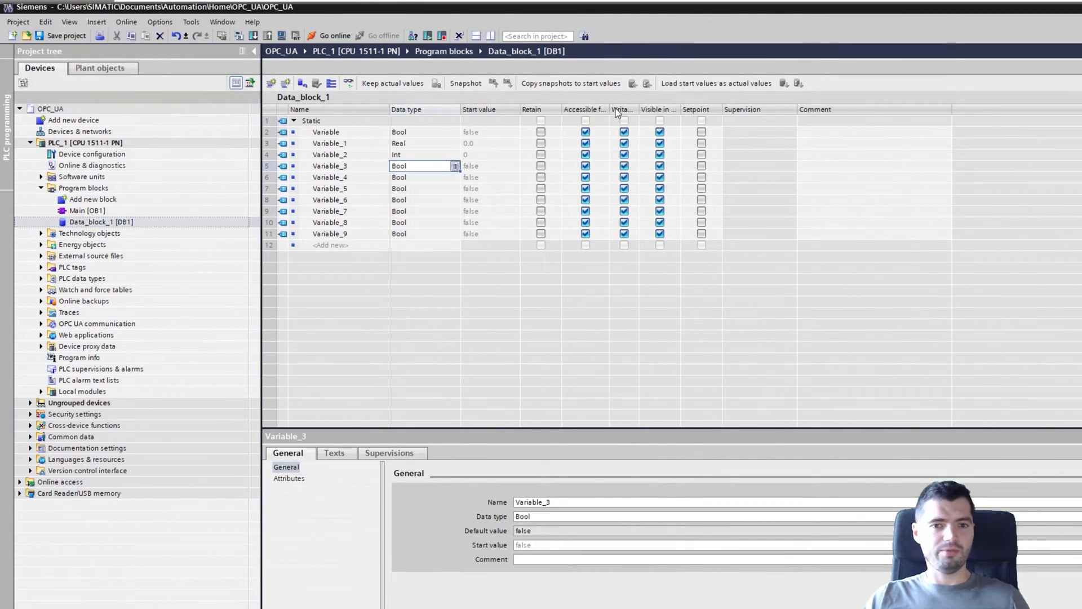
pyautogui.moveTo(609, 109); pyautogui.dragTo(761, 123)
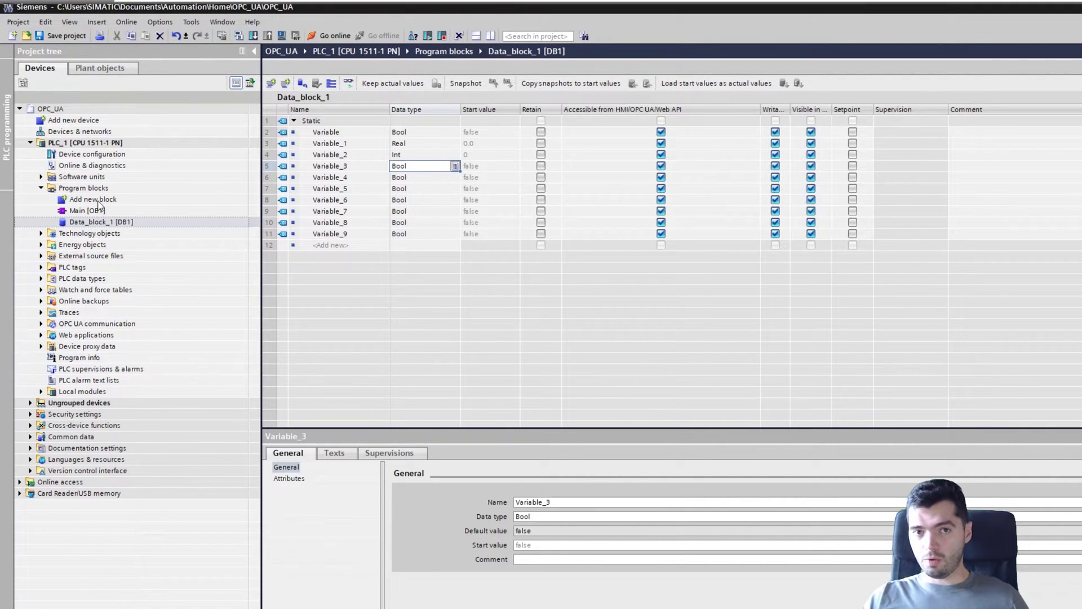
pyautogui.rightClick(81, 143)
pyautogui.click(150, 557)
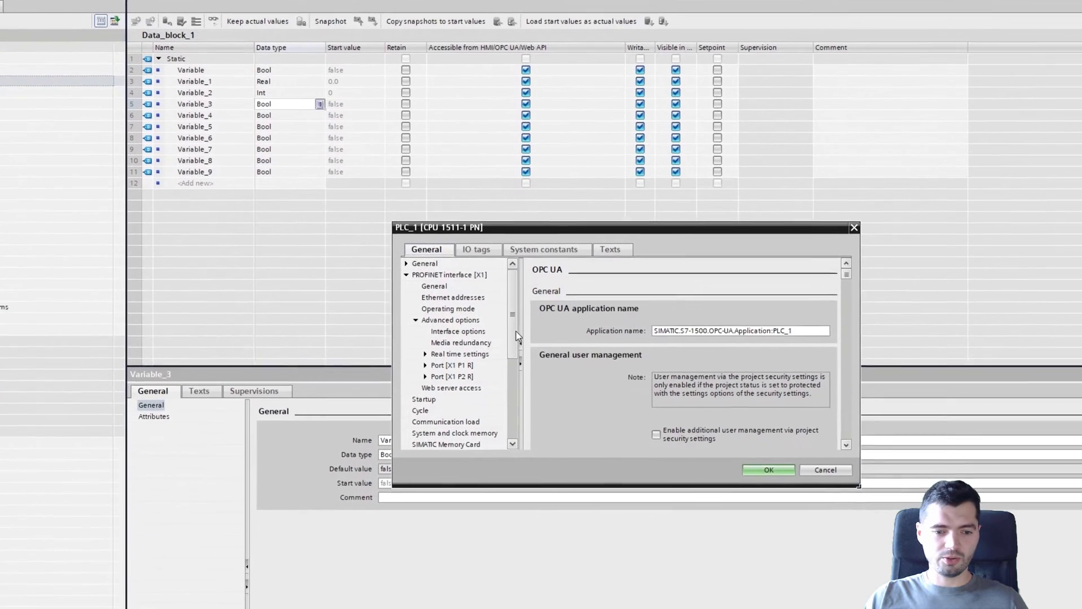
pyautogui.scroll(-2, 625, 410)
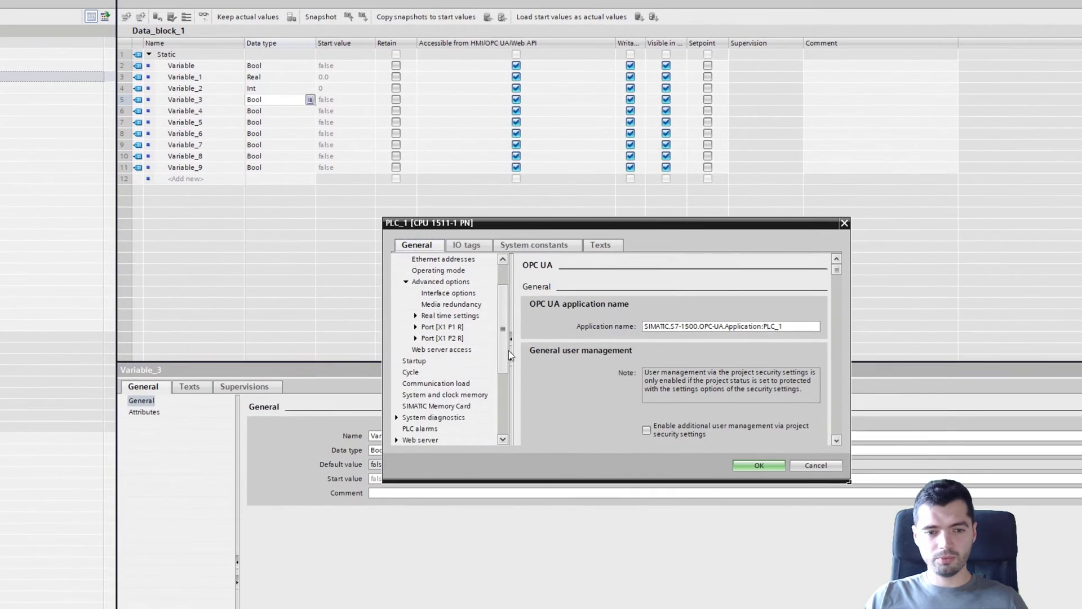
pyautogui.moveTo(837, 275); pyautogui.dragTo(827, 311)
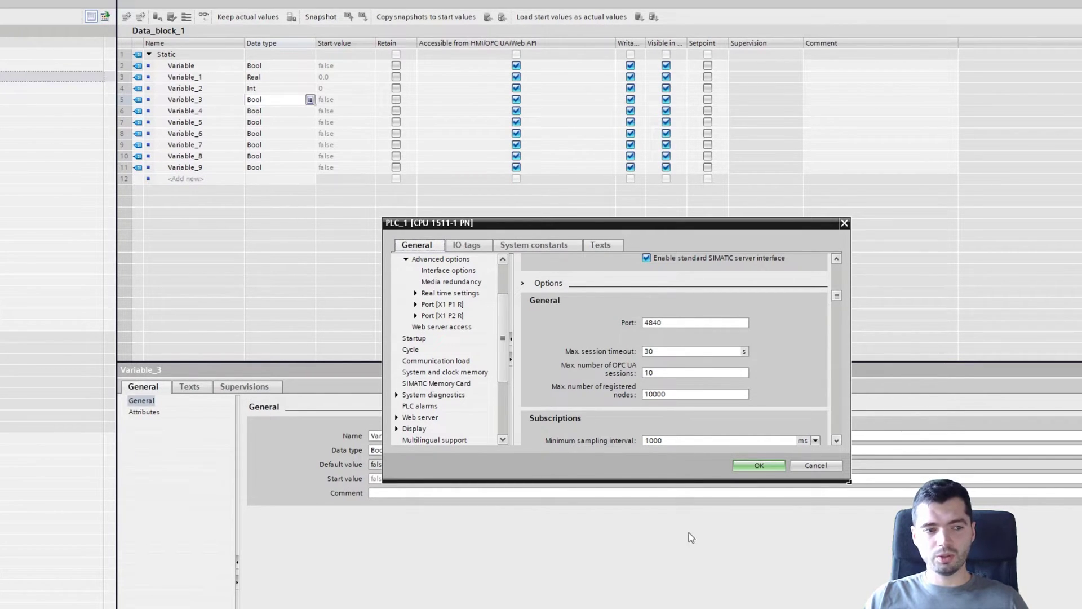
pyautogui.click(801, 465)
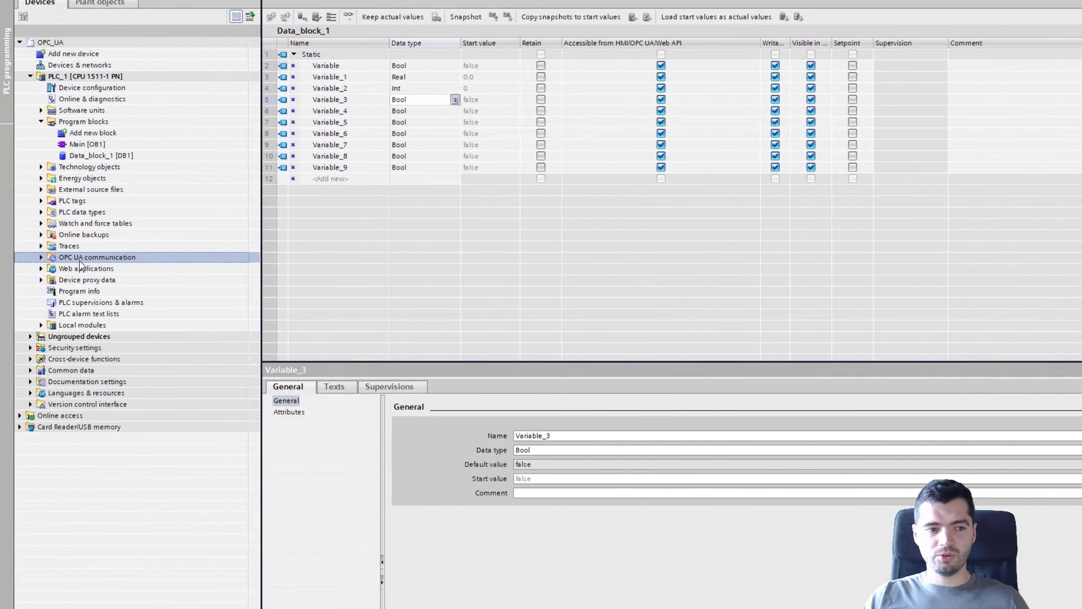
# Expand OPC UA communication > Server interfaces and start adding a new server interface
pyautogui.doubleClick(25, 260)
pyautogui.doubleClick(54, 270)
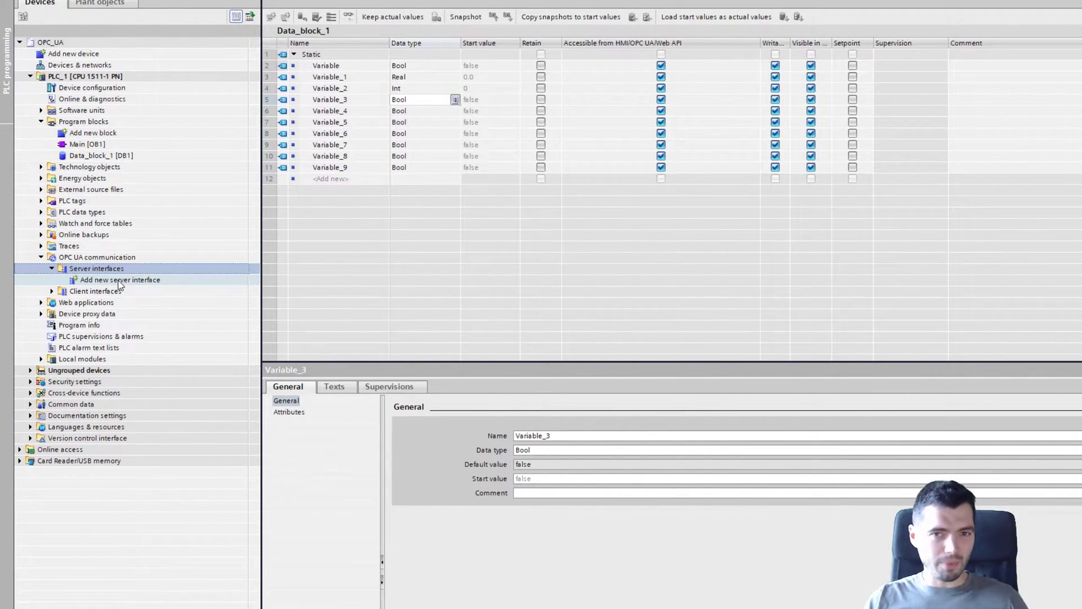
pyautogui.doubleClick(122, 280)
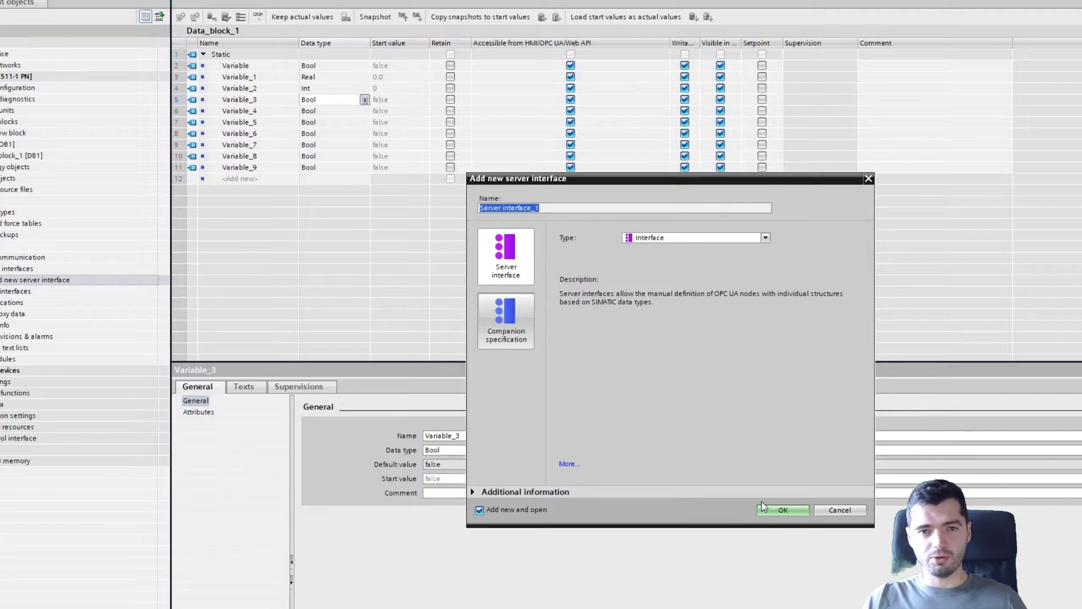
# Create Server interface_1 and map Data_block_1's Variable into it as a read/write BOOL node
pyautogui.click(790, 511)
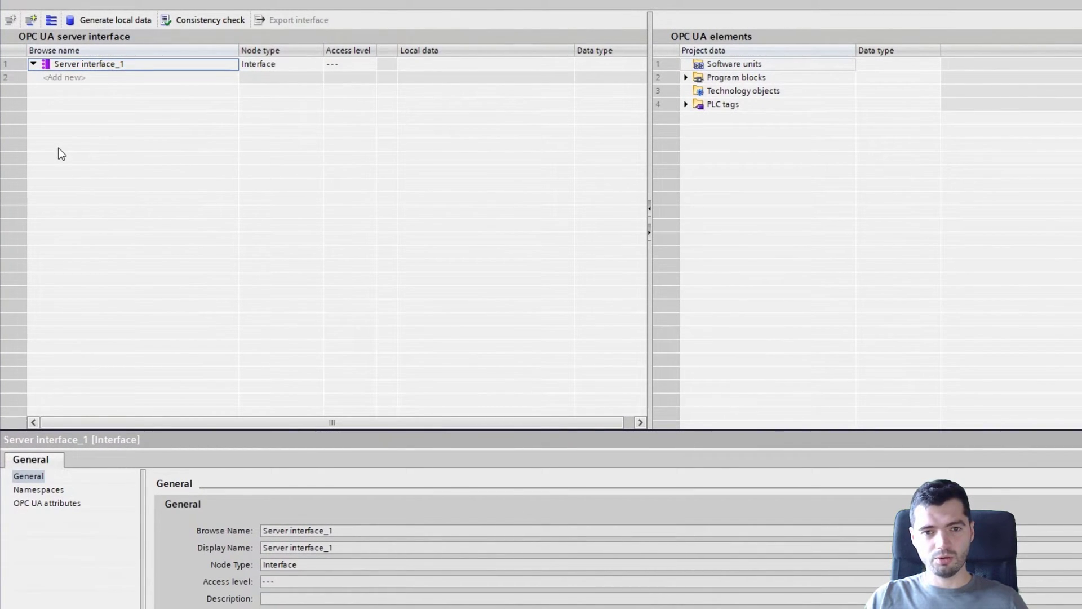
pyautogui.click(686, 77)
pyautogui.click(698, 91)
pyautogui.click(766, 101)
pyautogui.moveTo(765, 101); pyautogui.dragTo(87, 66)
pyautogui.click(110, 77)
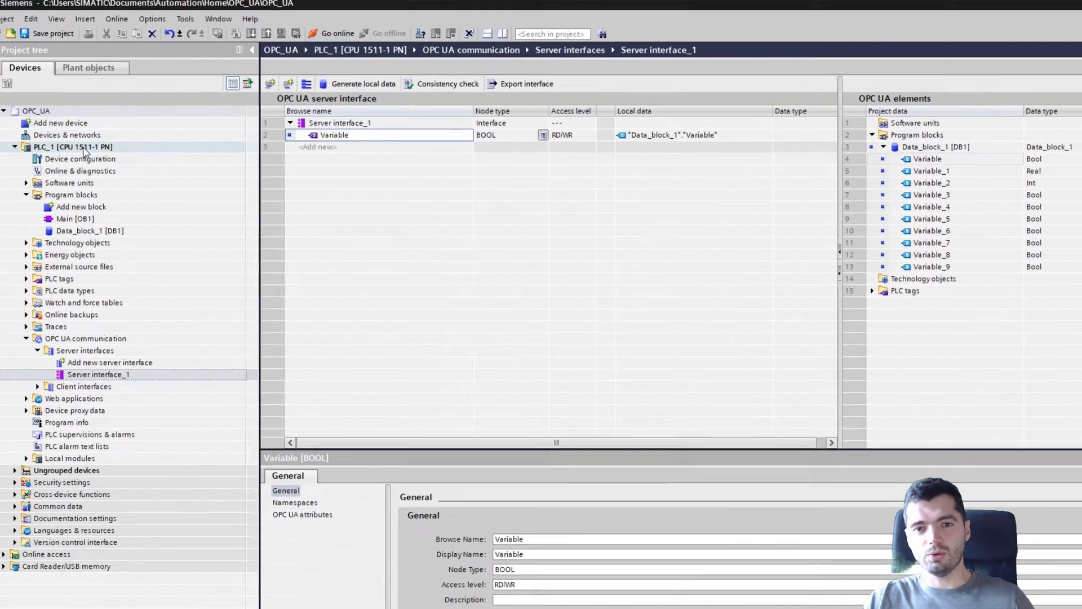
# Open PLC_1's properties, enlarge the dialog and show OPC UA server port 4840 and 1000 ms intervals
pyautogui.rightClick(99, 150)
pyautogui.click(178, 585)
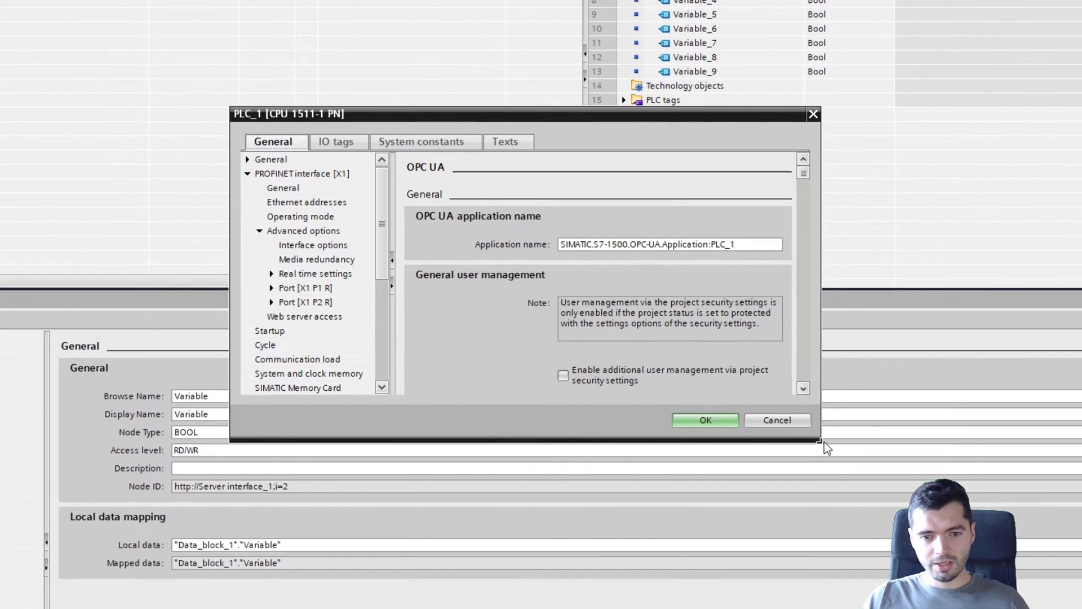
pyautogui.moveTo(824, 442); pyautogui.dragTo(1001, 608)
pyautogui.scroll(-2, 739, 464)
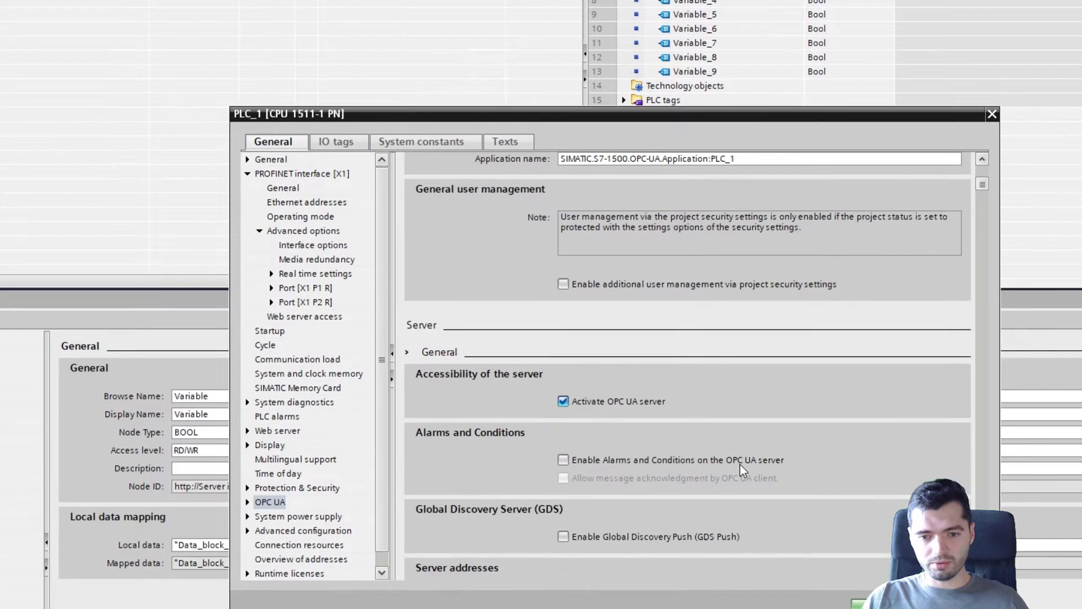
pyautogui.scroll(-5, 739, 465)
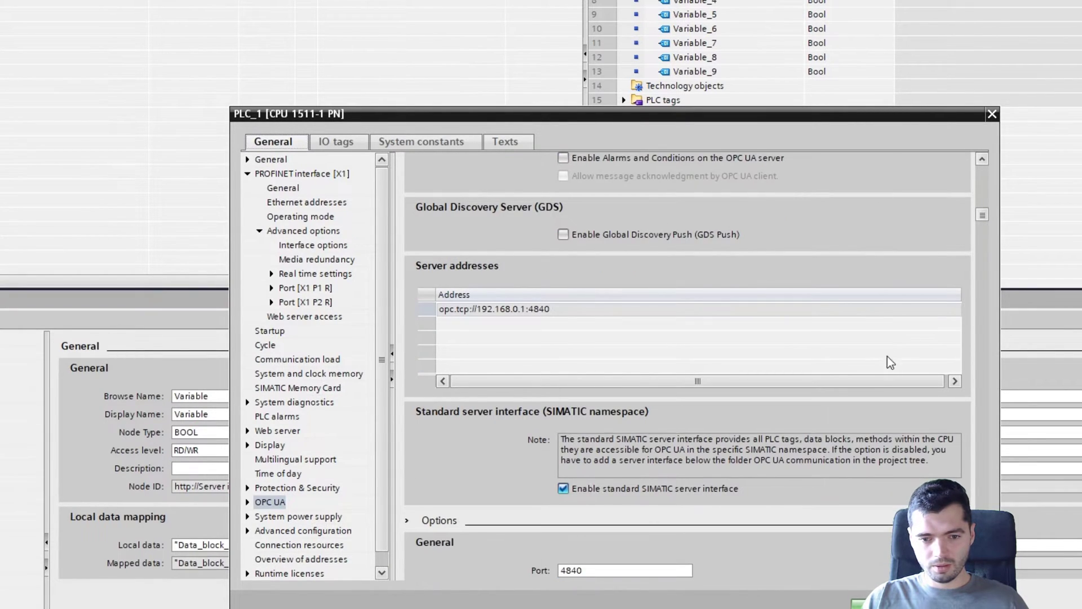
pyautogui.scroll(-5, 532, 452)
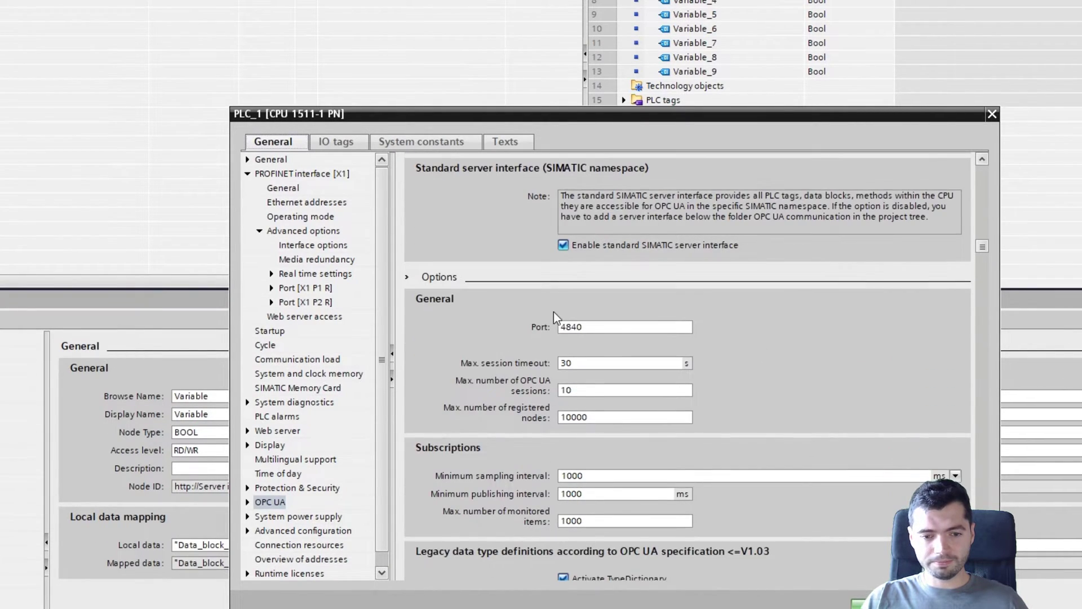
pyautogui.scroll(-1, 792, 365)
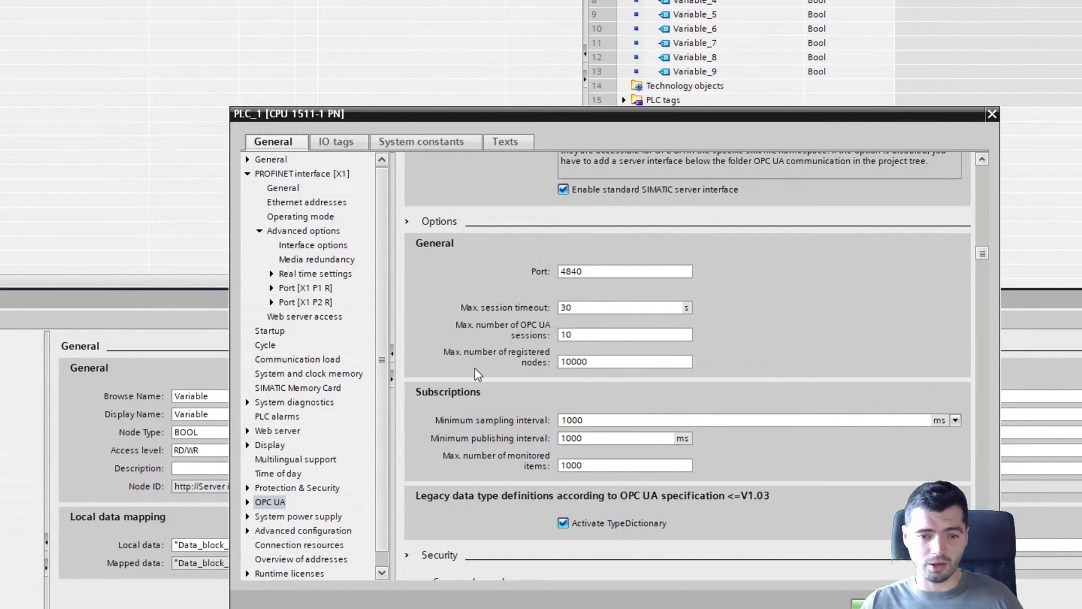
pyautogui.scroll(-5, 781, 282)
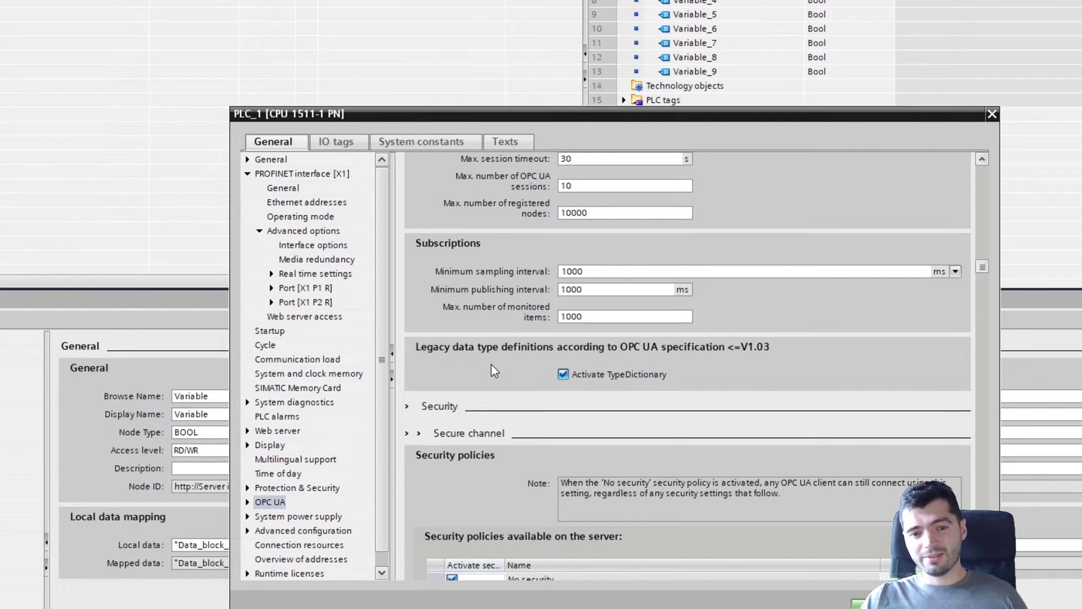
pyautogui.click(563, 375)
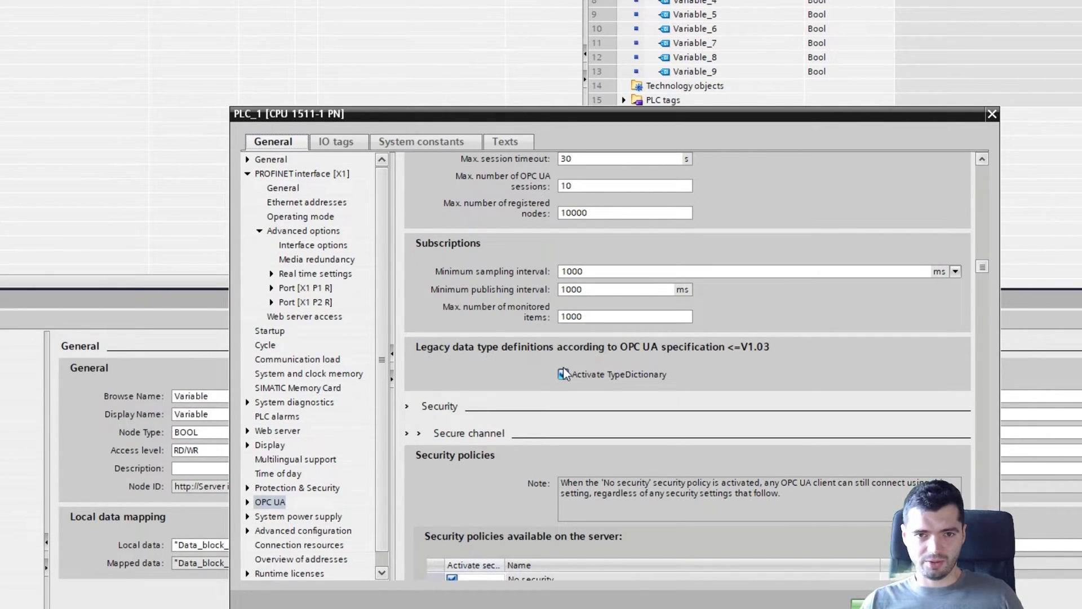
pyautogui.click(563, 373)
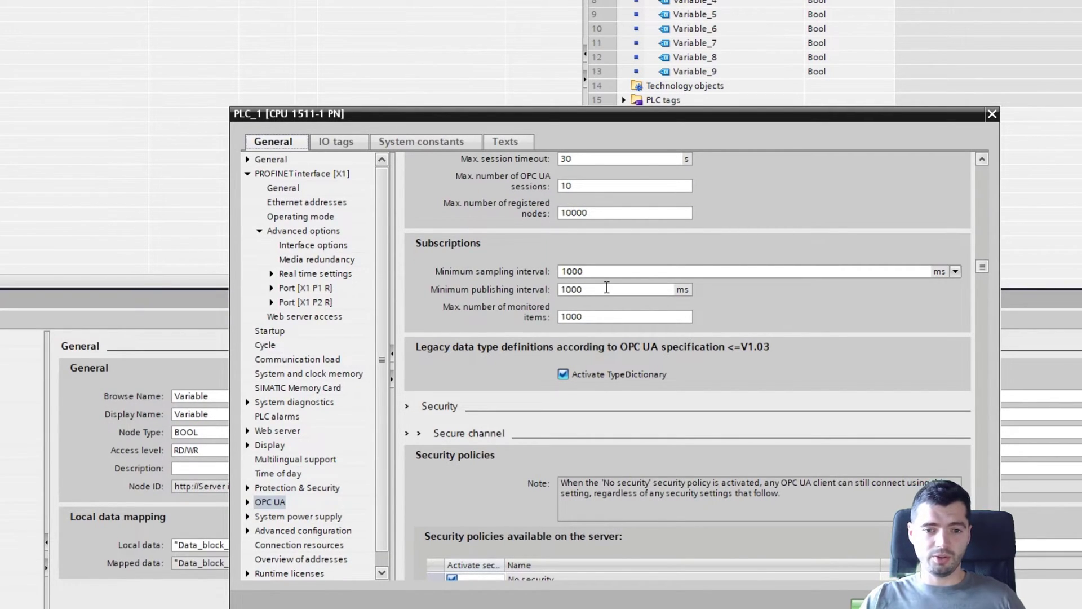
pyautogui.click(607, 288)
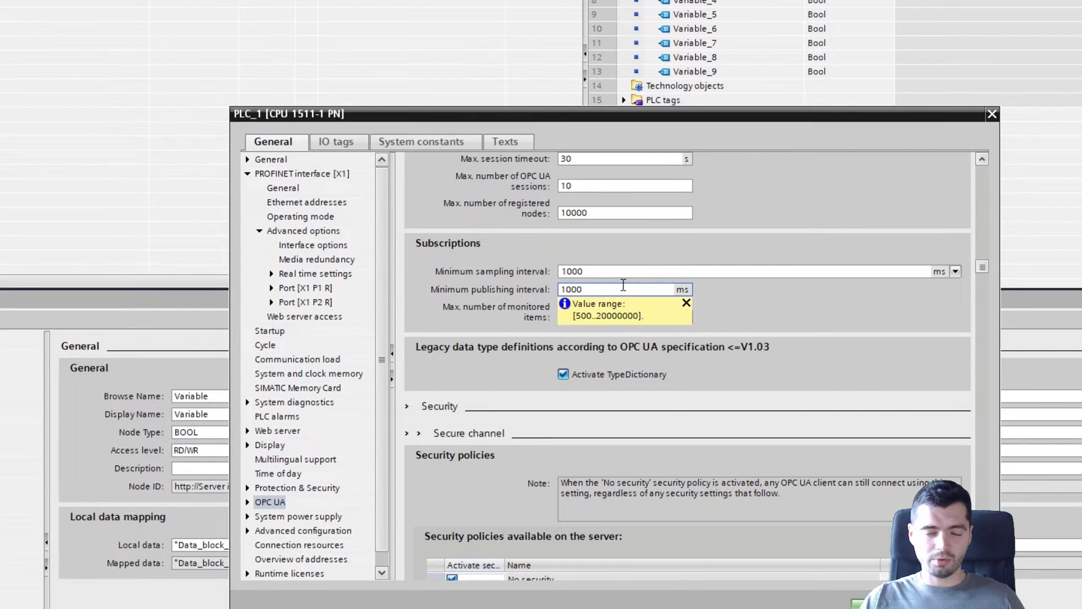
pyautogui.click(614, 272)
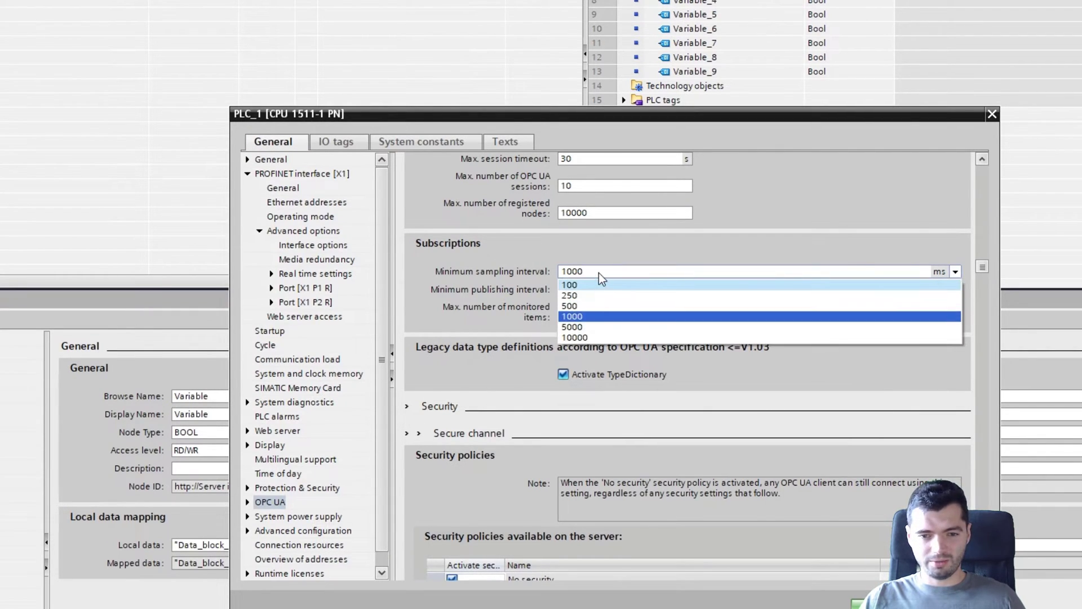
pyautogui.click(671, 299)
pyautogui.click(593, 291)
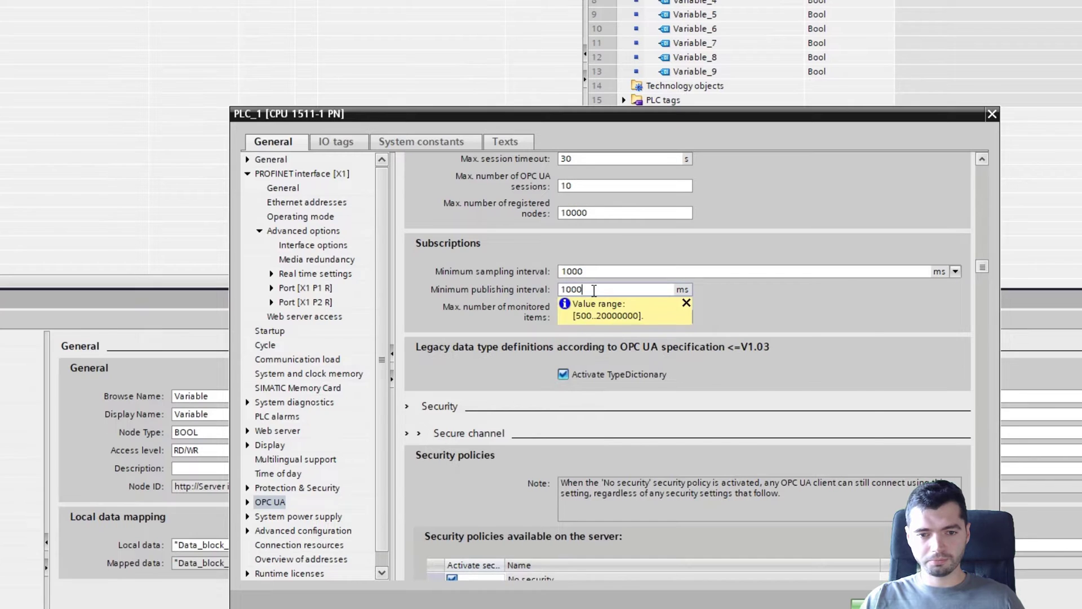
pyautogui.moveTo(594, 290)
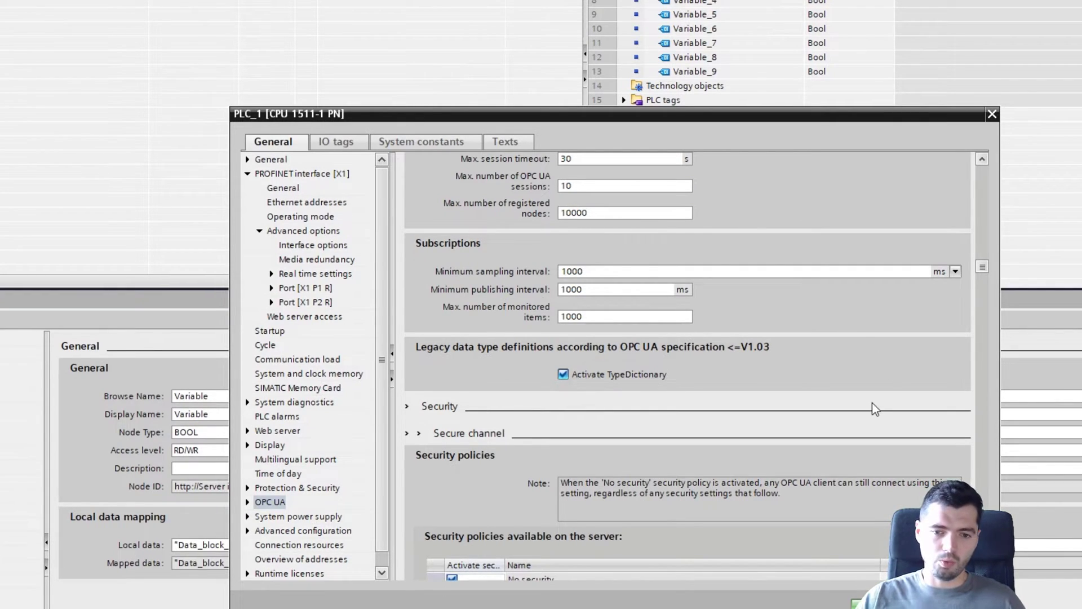
pyautogui.scroll(-3, 874, 404)
pyautogui.scroll(-4, 478, 306)
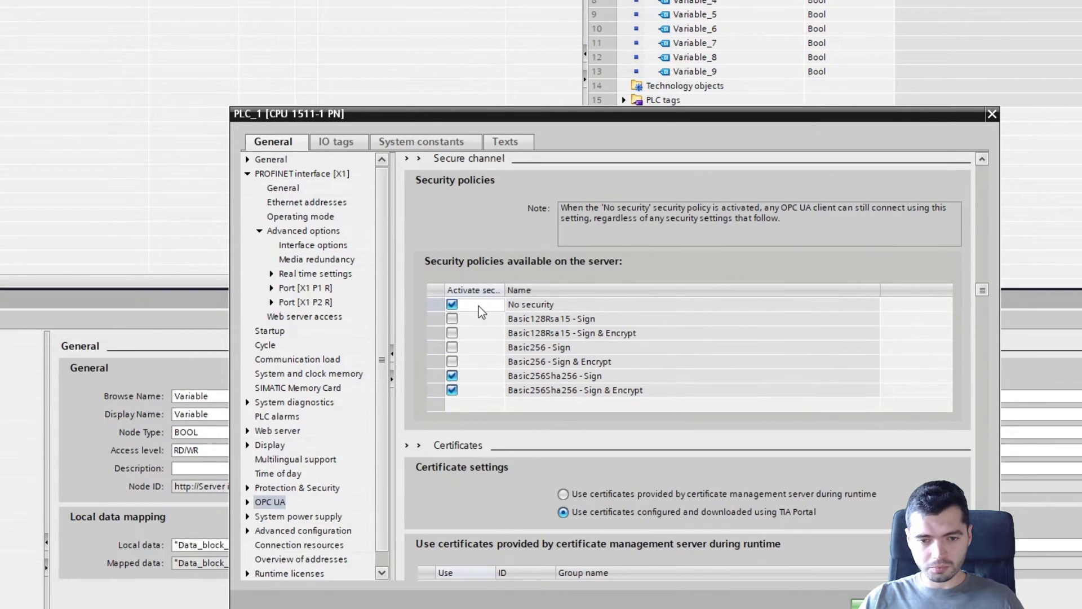
pyautogui.scroll(-1, 536, 492)
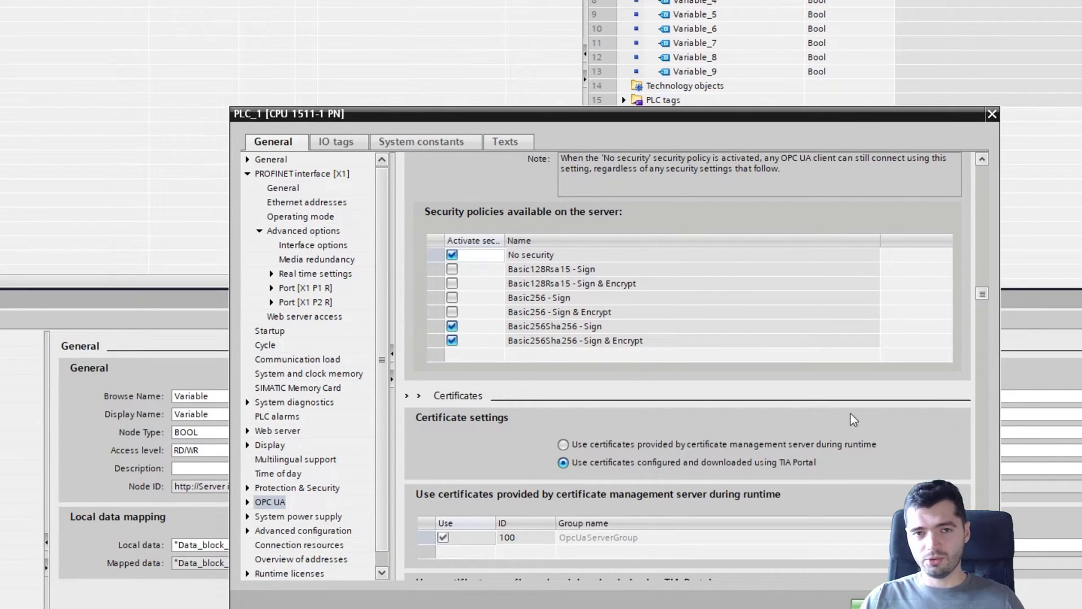
pyautogui.scroll(-1, 895, 429)
pyautogui.scroll(-4, 895, 429)
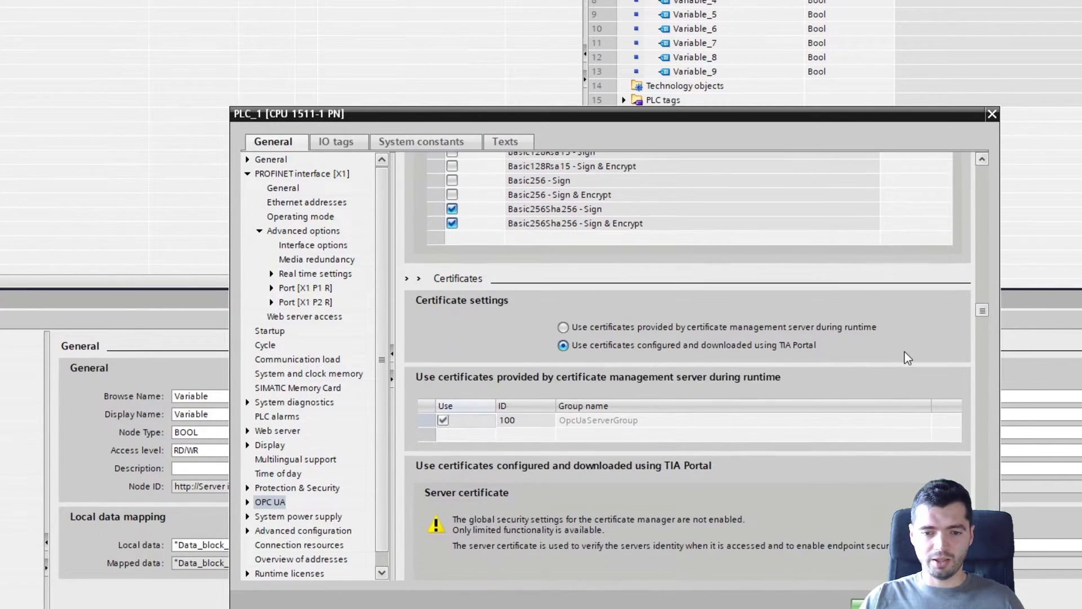
pyautogui.scroll(1, 904, 350)
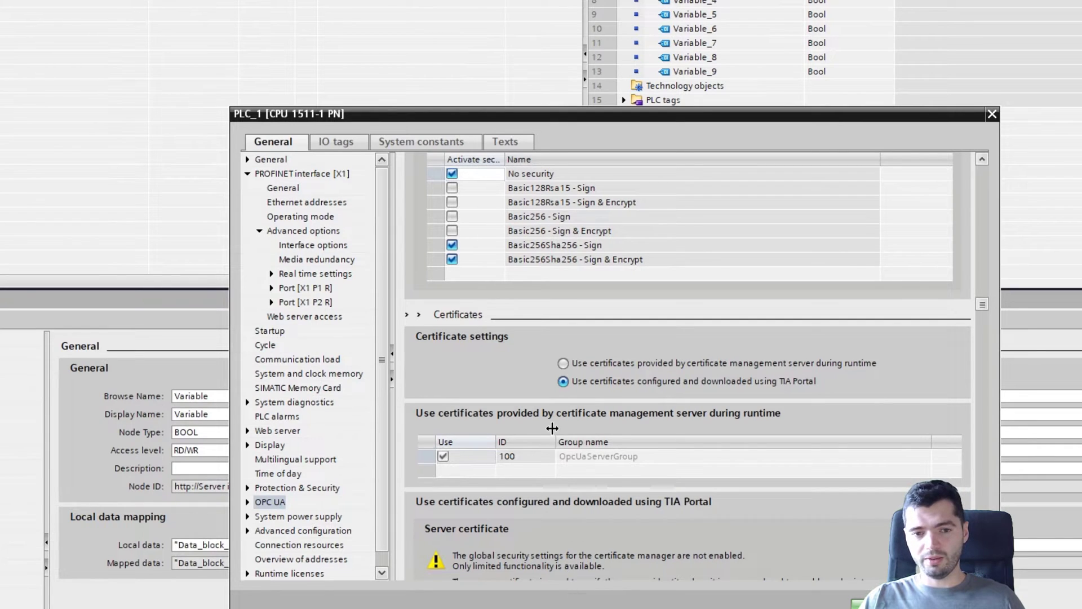
pyautogui.scroll(-5, 898, 320)
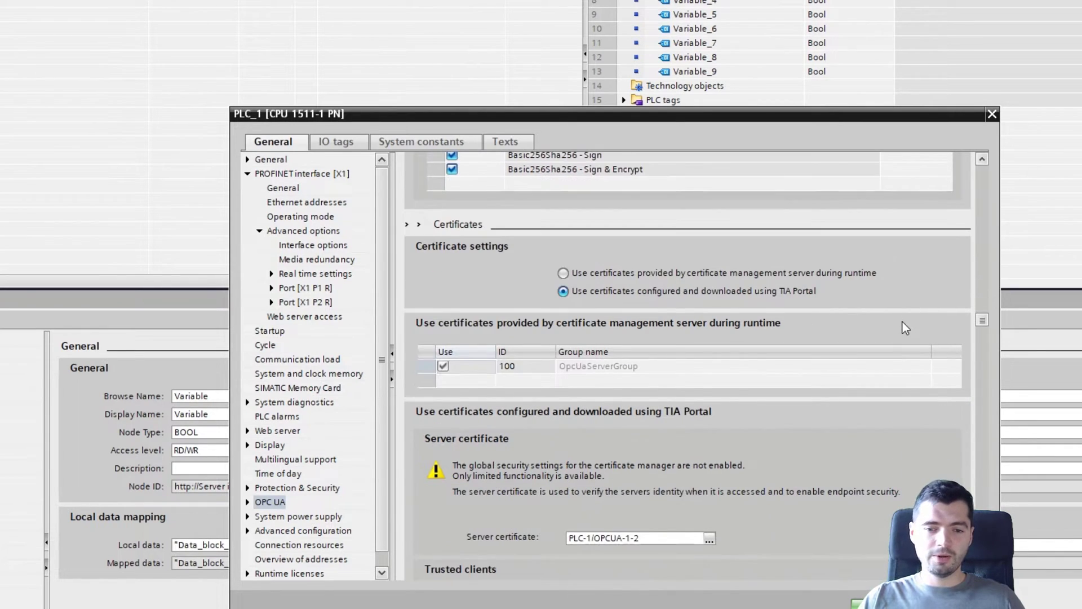
pyautogui.scroll(-4, 895, 419)
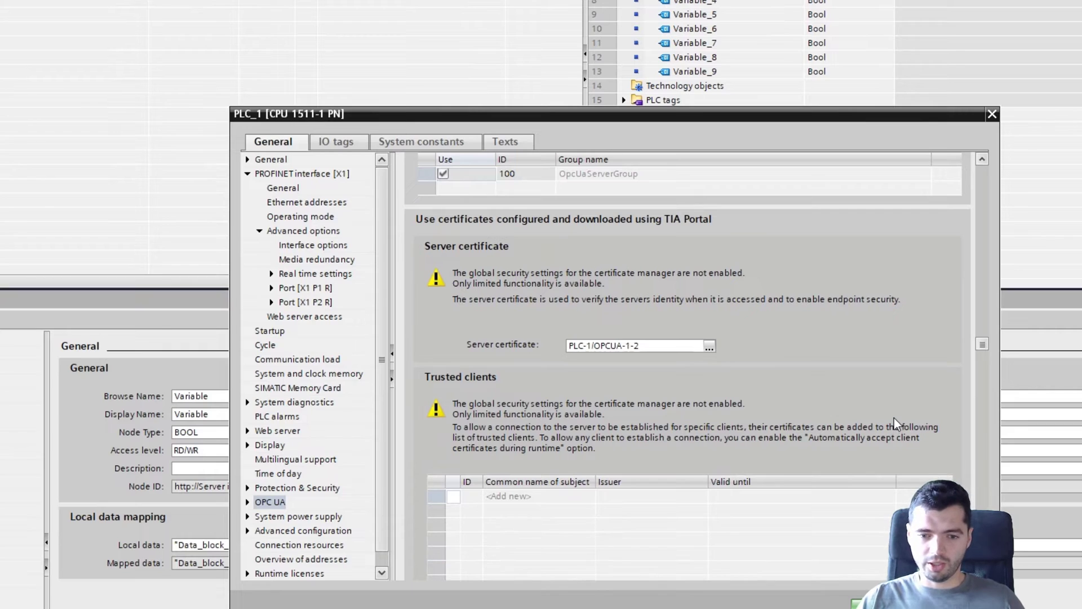
pyautogui.scroll(-3, 893, 418)
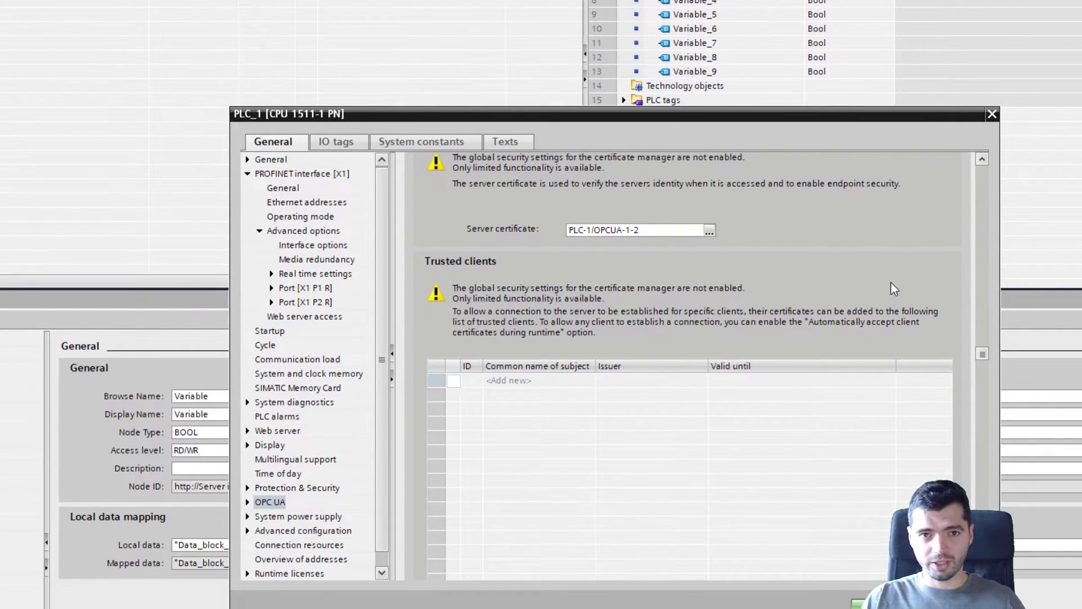
# Scroll through the Server interface_1 editor to inspect Data_block_1's Variable BOOL node
pyautogui.scroll(-6, 921, 265)
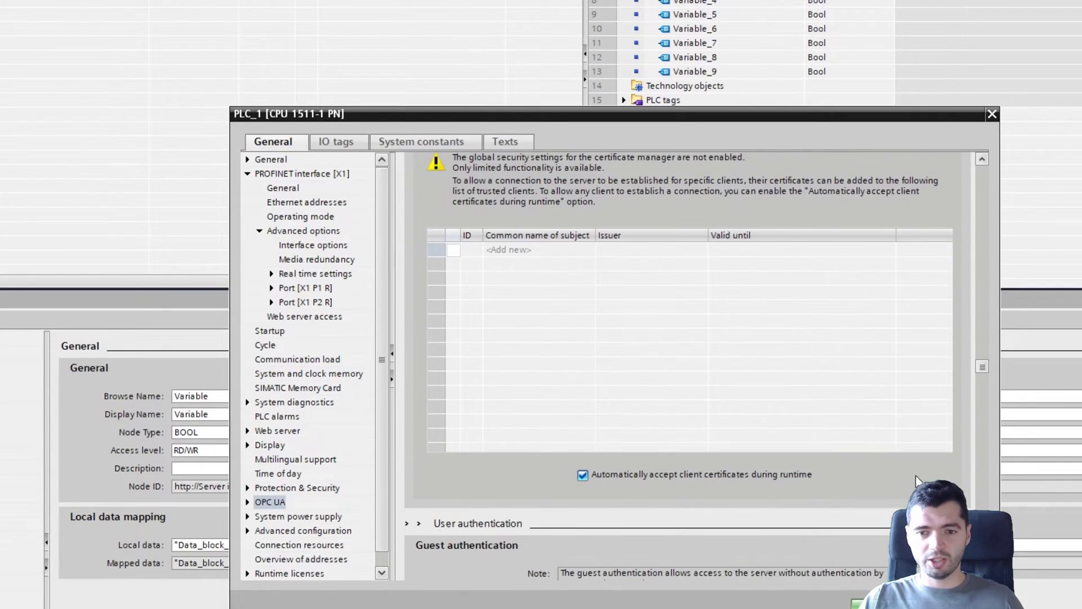
pyautogui.scroll(-5, 934, 449)
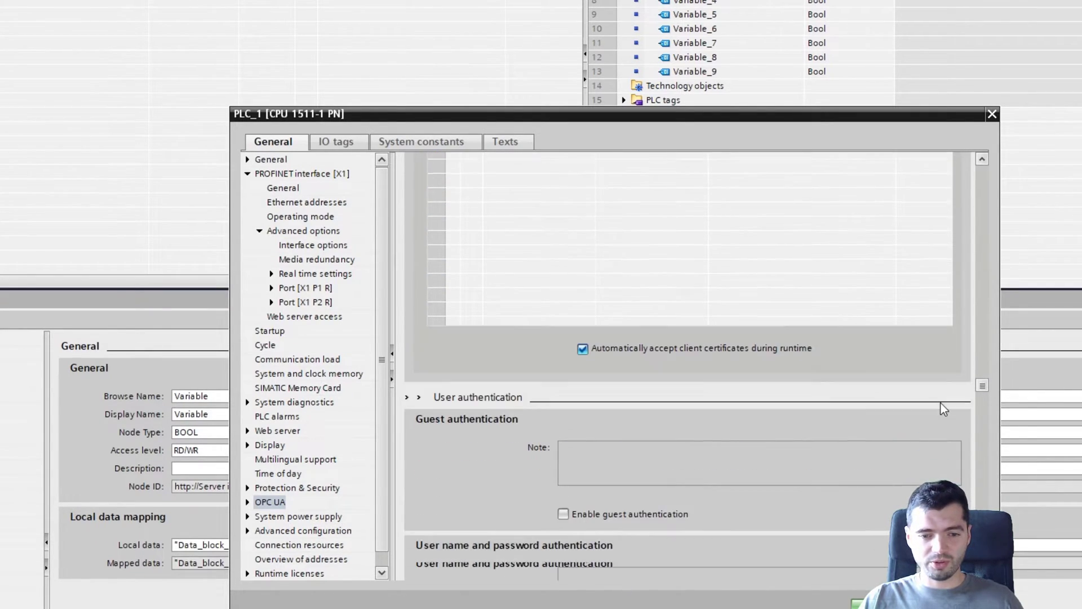
pyautogui.scroll(-1, 926, 376)
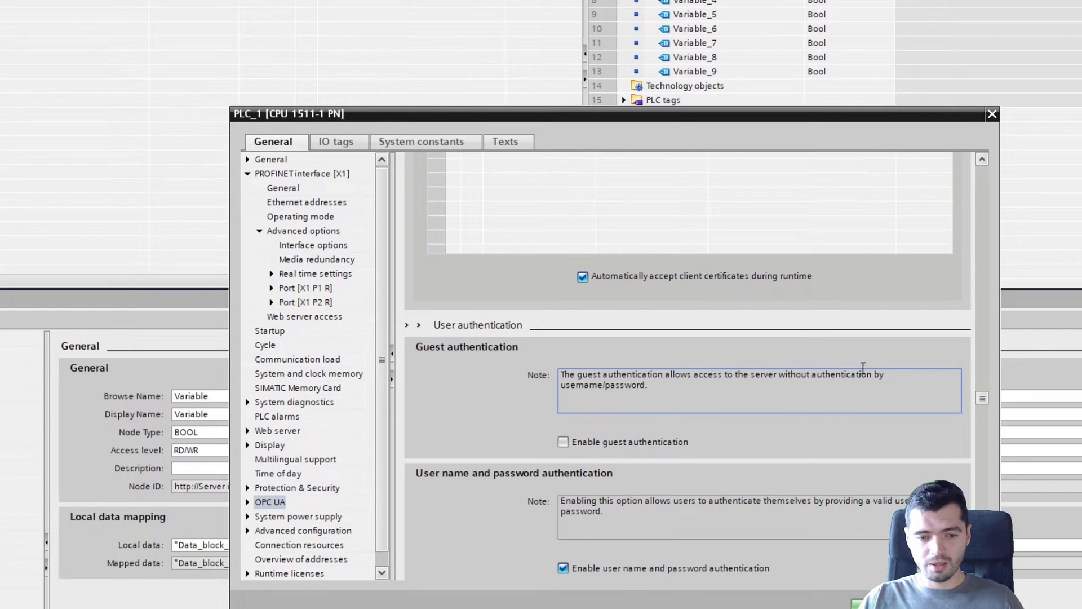
pyautogui.scroll(-1, 930, 445)
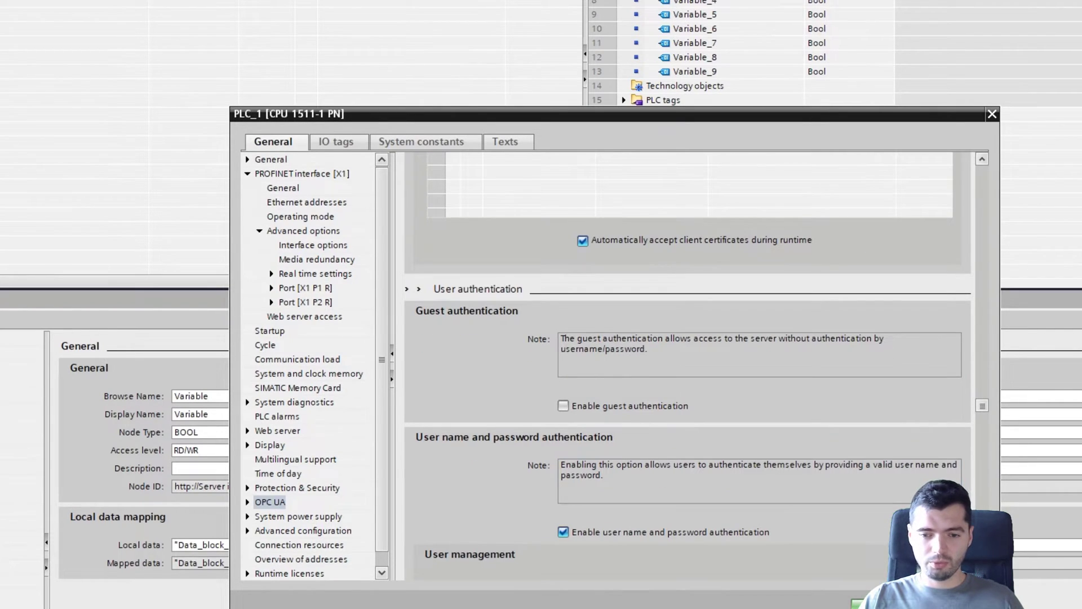
pyautogui.scroll(-6, 908, 476)
pyautogui.scroll(-6, 800, 315)
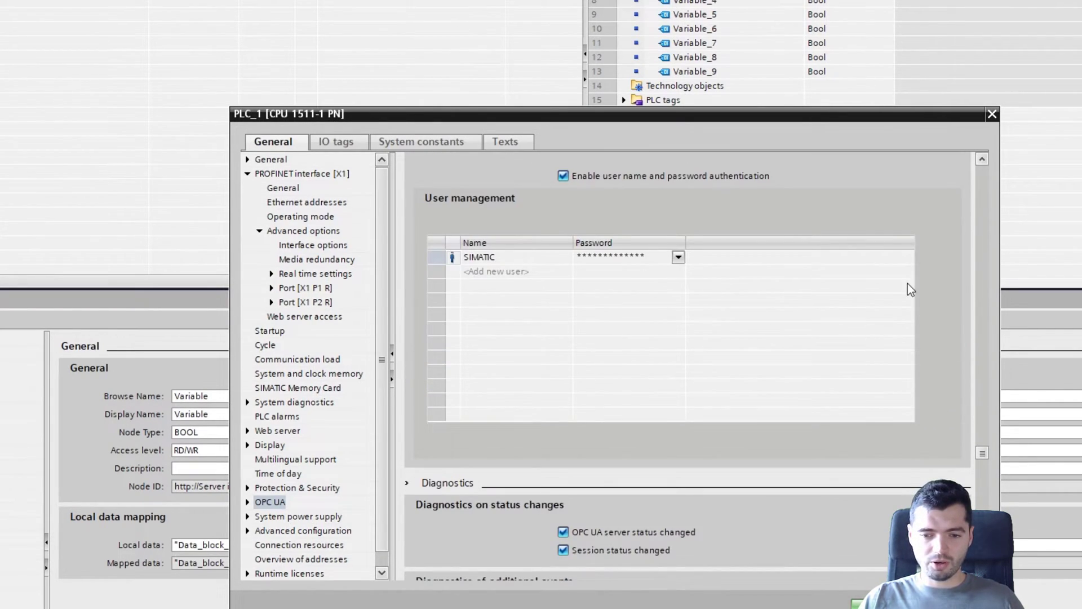
pyautogui.scroll(-1, 946, 282)
pyautogui.scroll(-7, 945, 279)
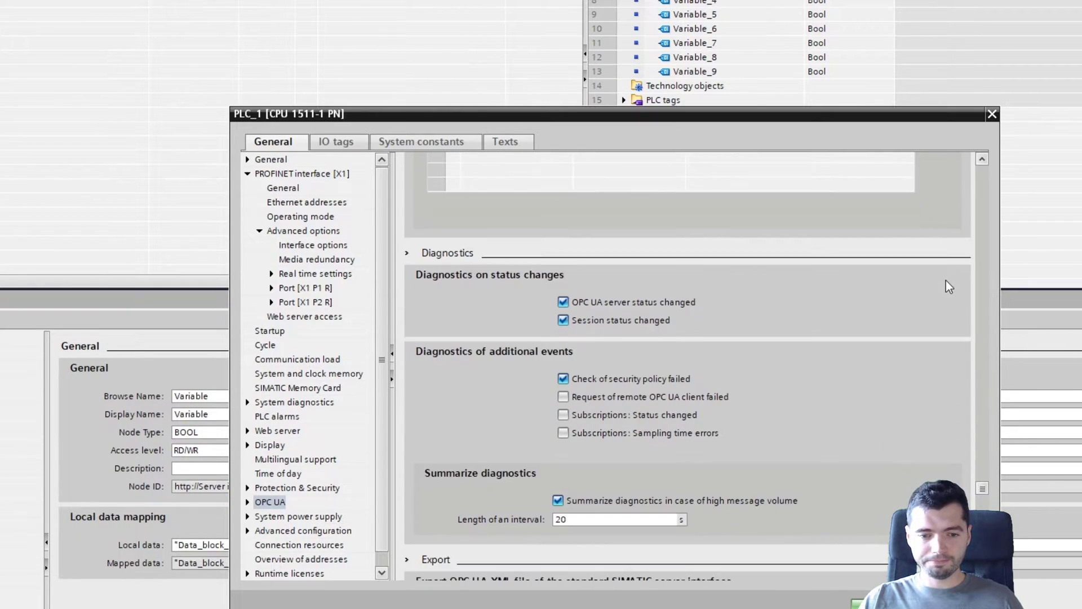
pyautogui.scroll(-4, 928, 346)
pyautogui.scroll(3, 914, 375)
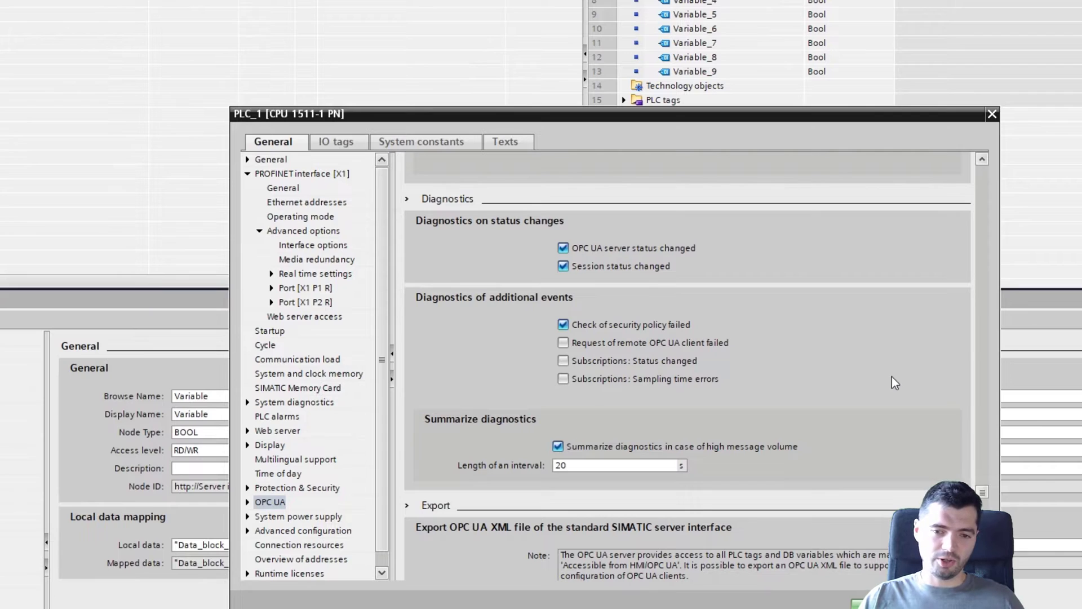
pyautogui.scroll(-3, 867, 422)
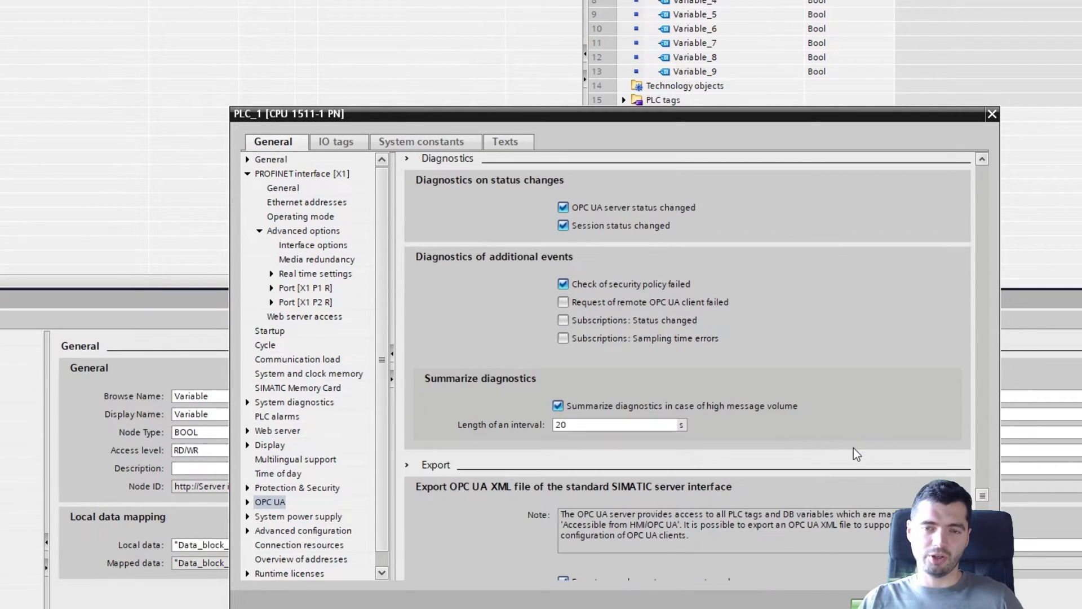
pyautogui.scroll(-5, 871, 487)
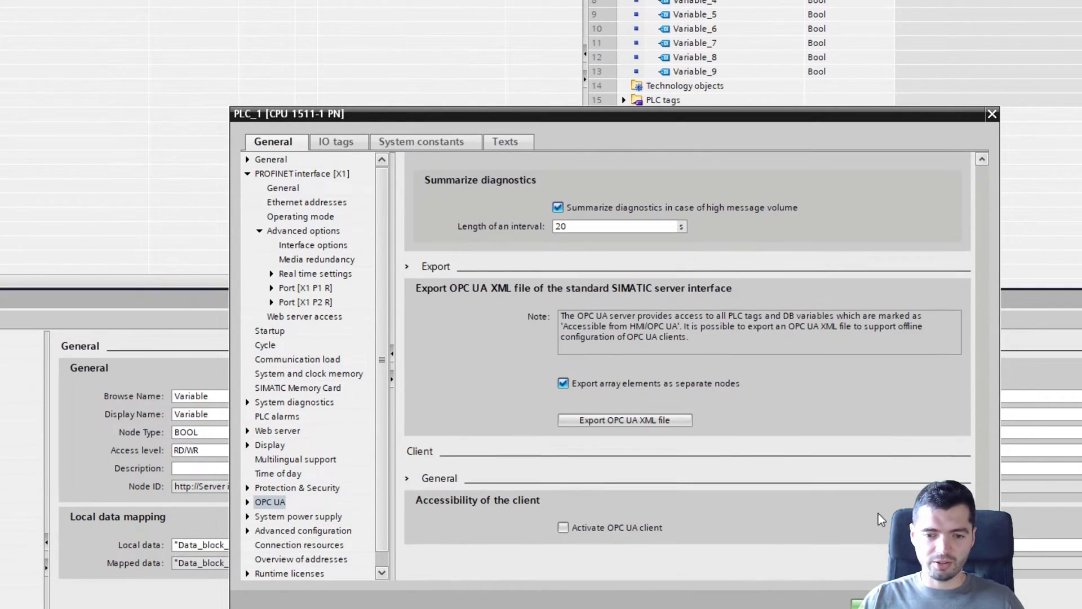
pyautogui.scroll(-4, 871, 490)
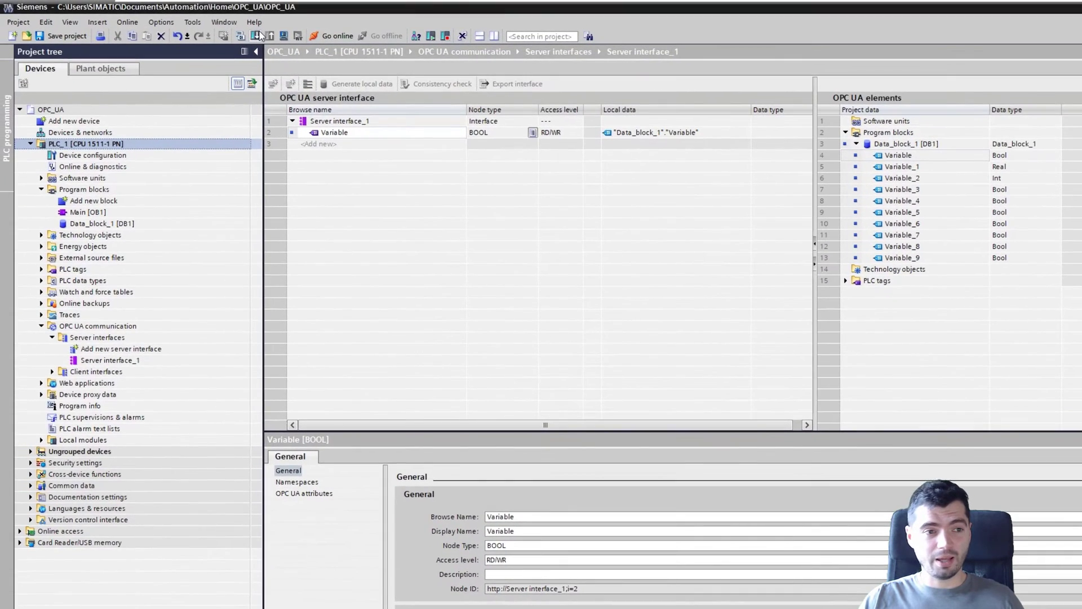
# Abandon the download and give PLC_1's Ethernet interface IP 192.168.50.28, mask 255.255.255.0
pyautogui.click(257, 35)
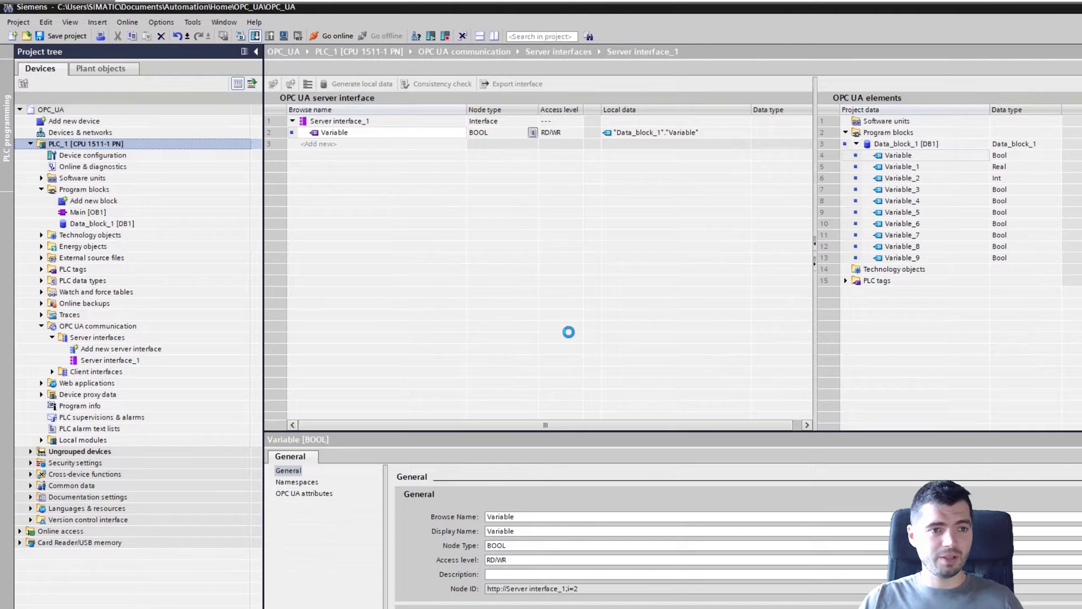
pyautogui.press('Escape')
pyautogui.rightClick(109, 148)
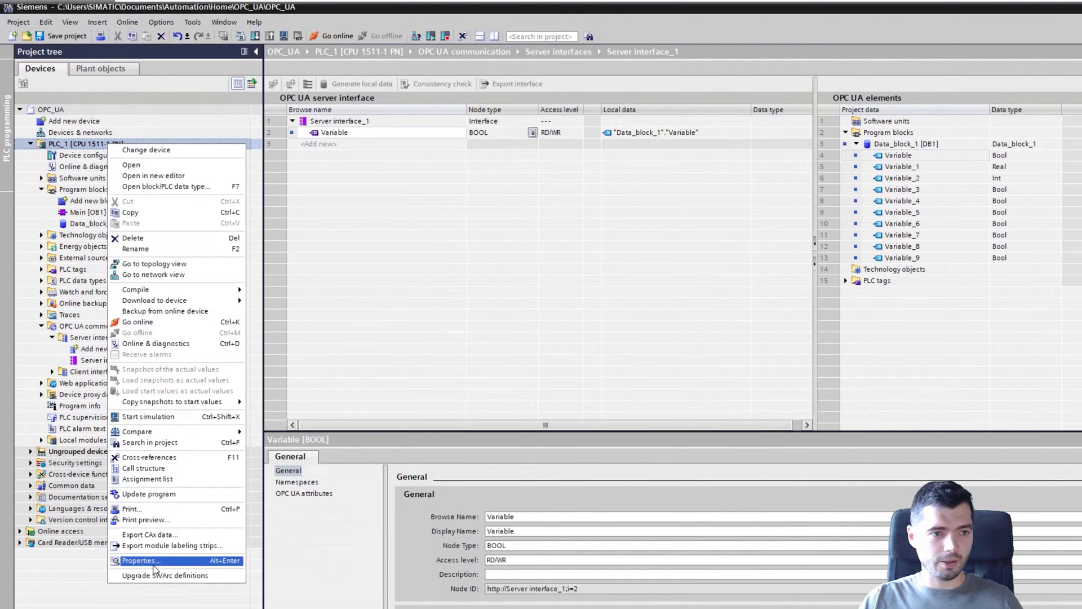
pyautogui.click(155, 570)
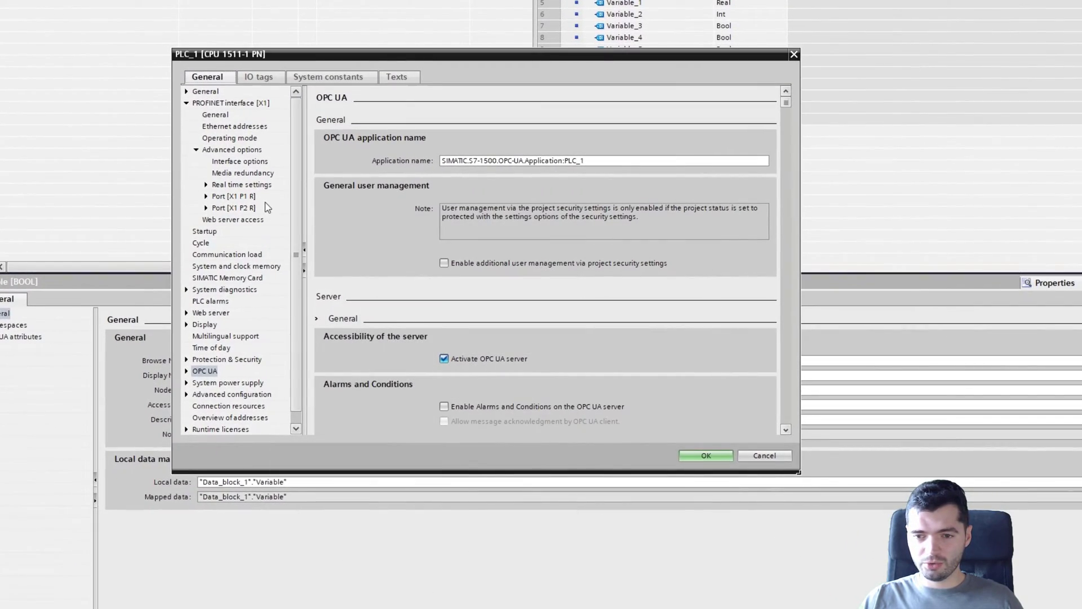
pyautogui.click(235, 126)
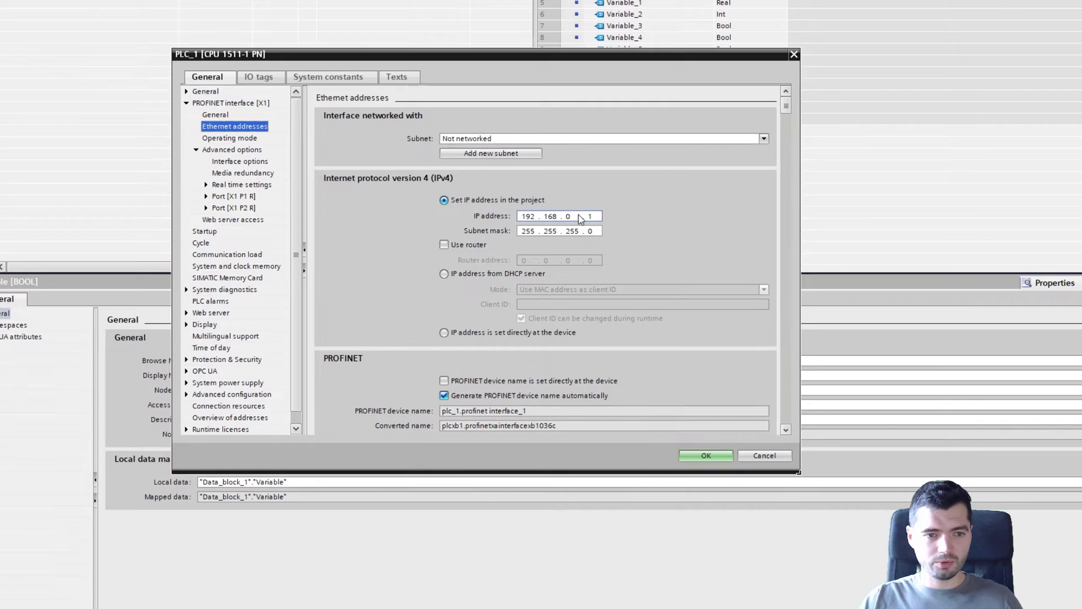
pyautogui.click(570, 216)
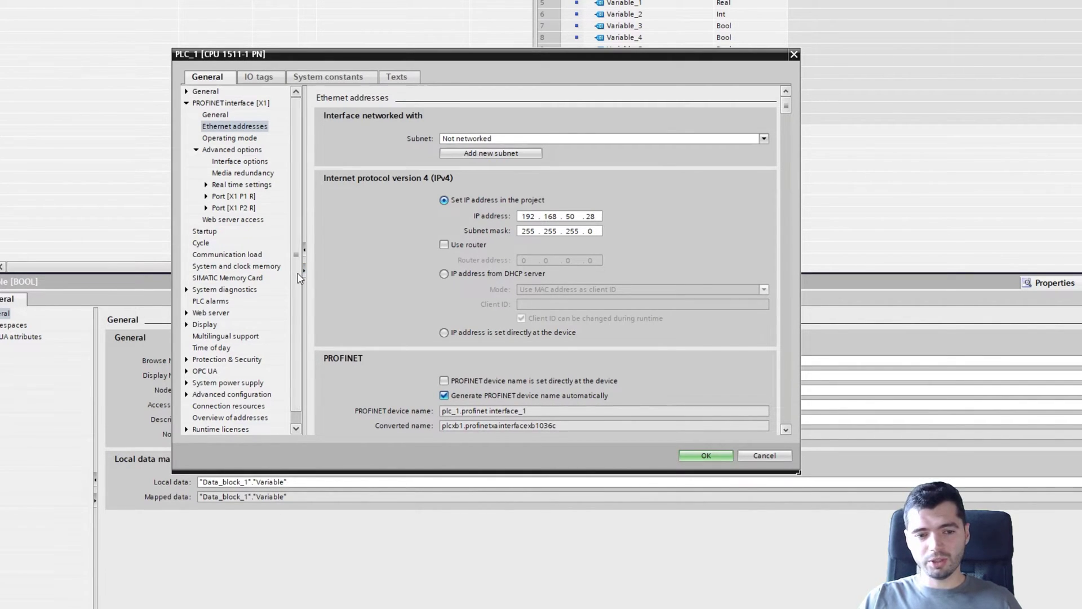
pyautogui.moveTo(297, 273); pyautogui.dragTo(306, 412)
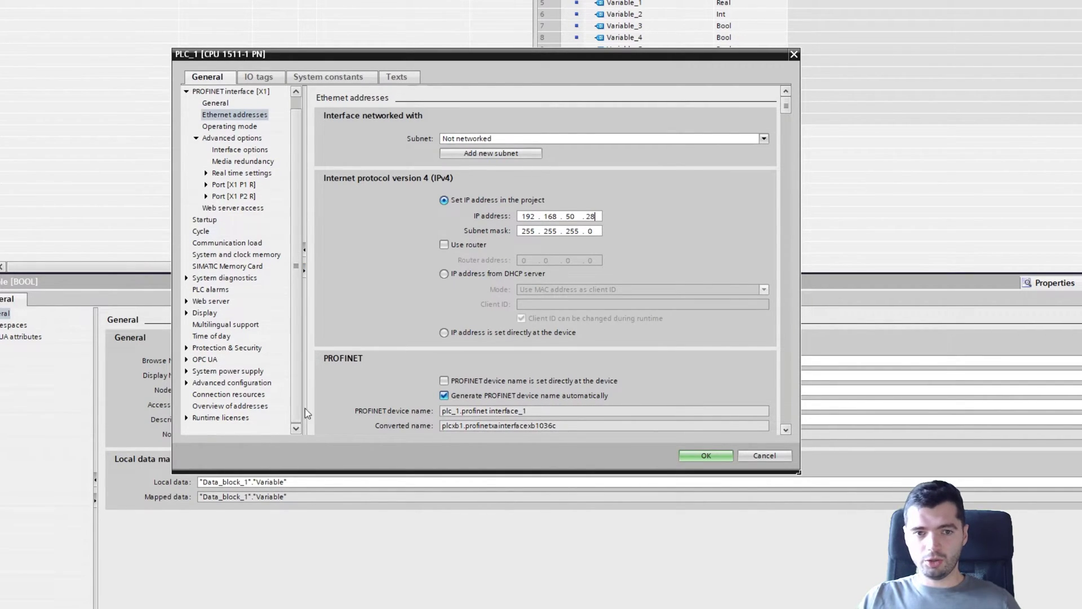
# Declare SIMATIC OPC UA S7-1500 small as PLC_1's purchased runtime license and confirm with OK
pyautogui.click(235, 418)
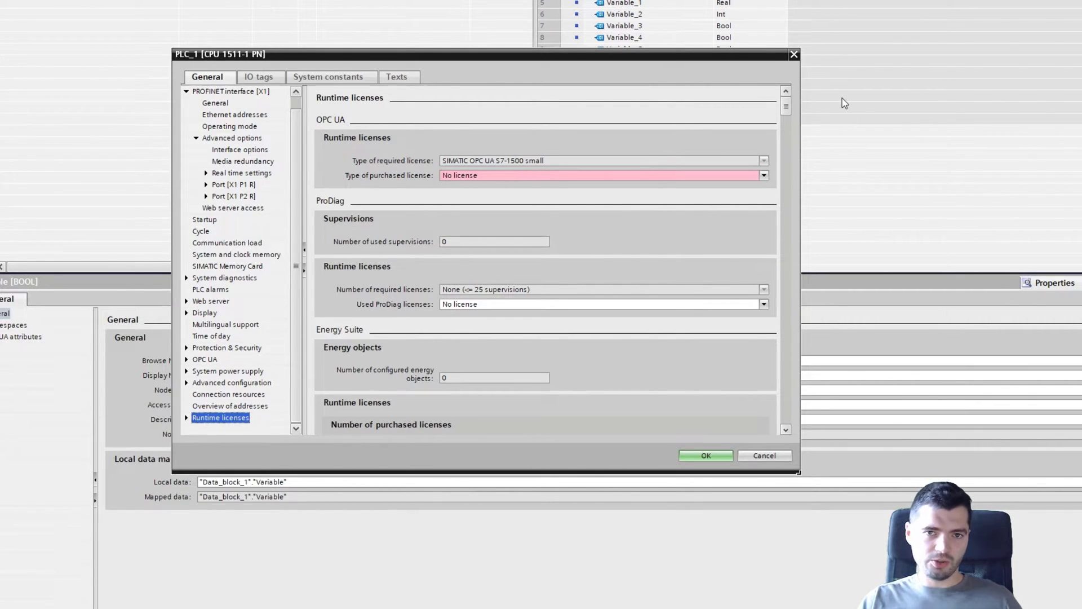
pyautogui.click(718, 175)
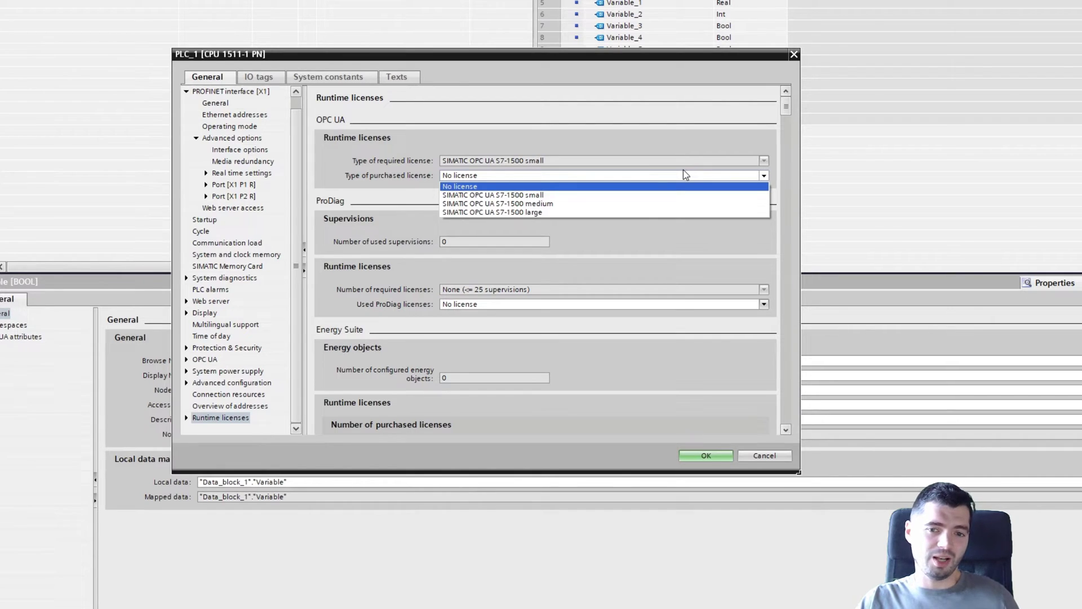
pyautogui.click(603, 195)
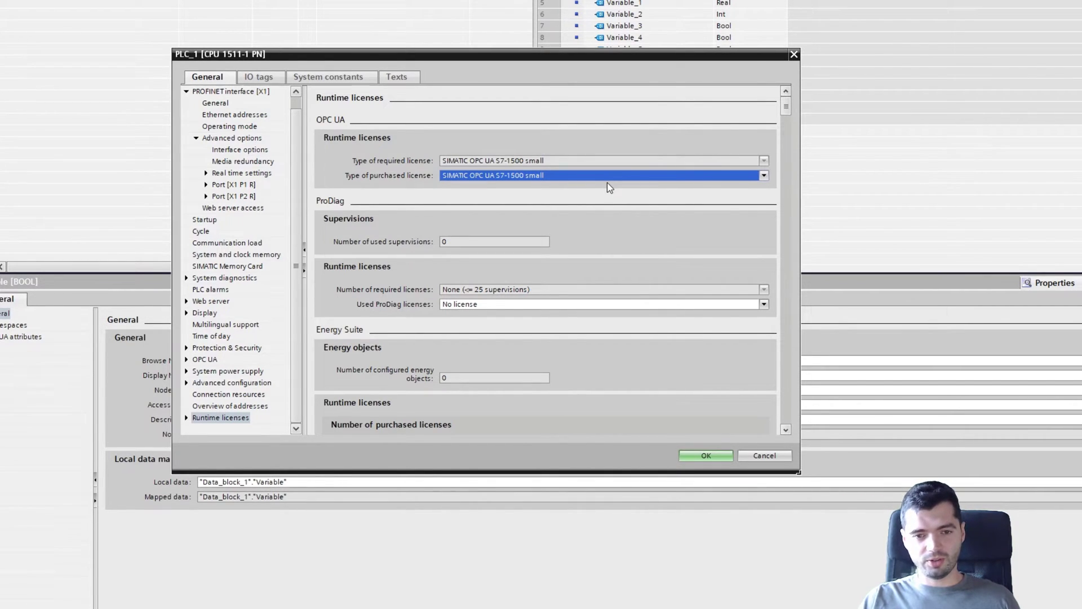
pyautogui.click(497, 162)
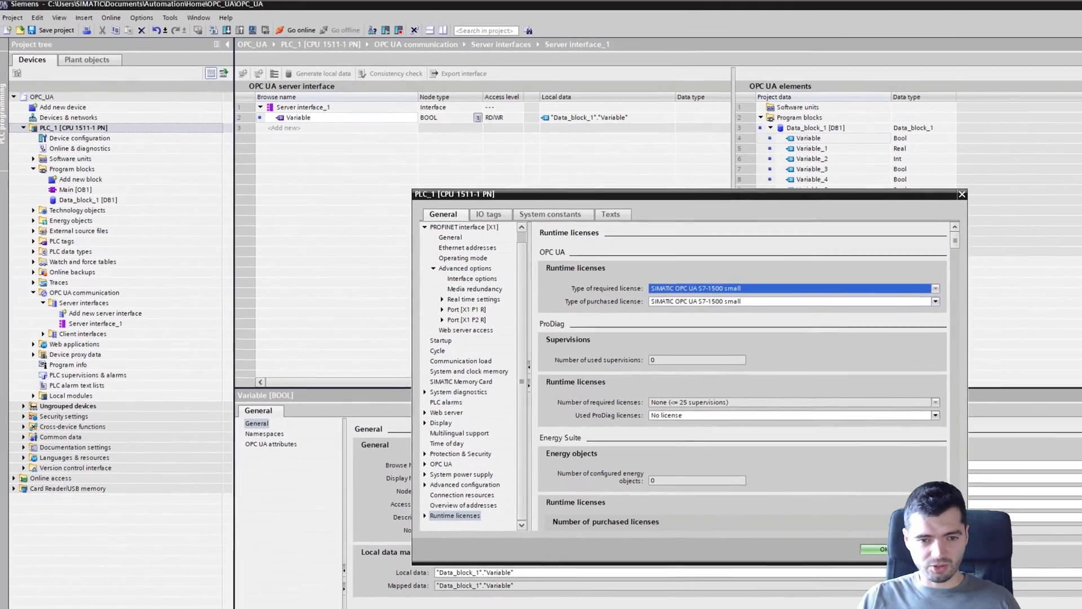
pyautogui.click(706, 456)
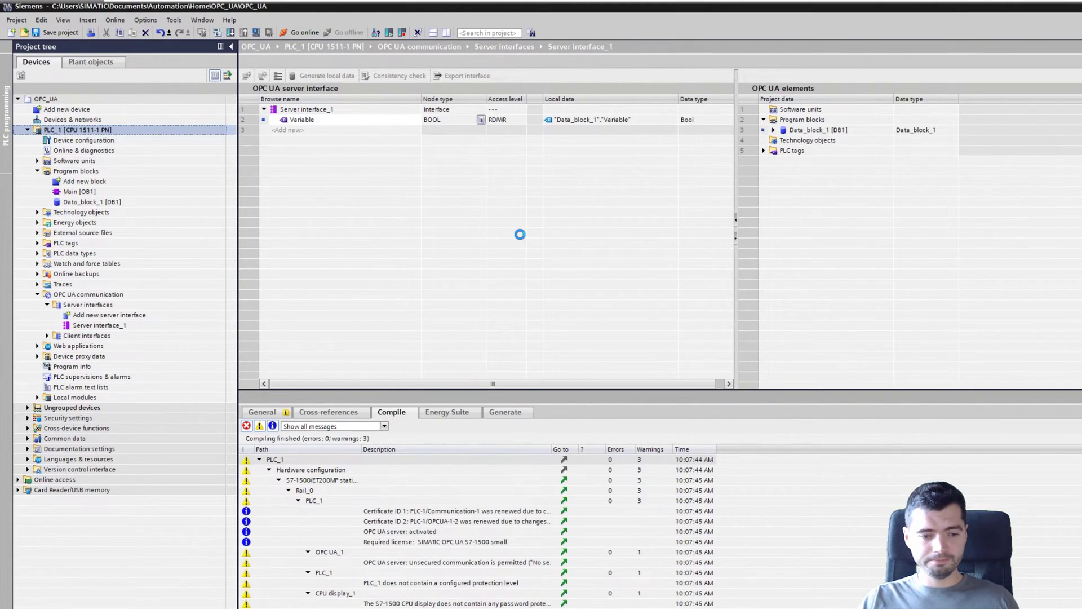
# Download PLC_1 through the Siemens PLCSIM Virtual Ethernet Adapter to the PLC found at 192.168.50.28
pyautogui.click(231, 32)
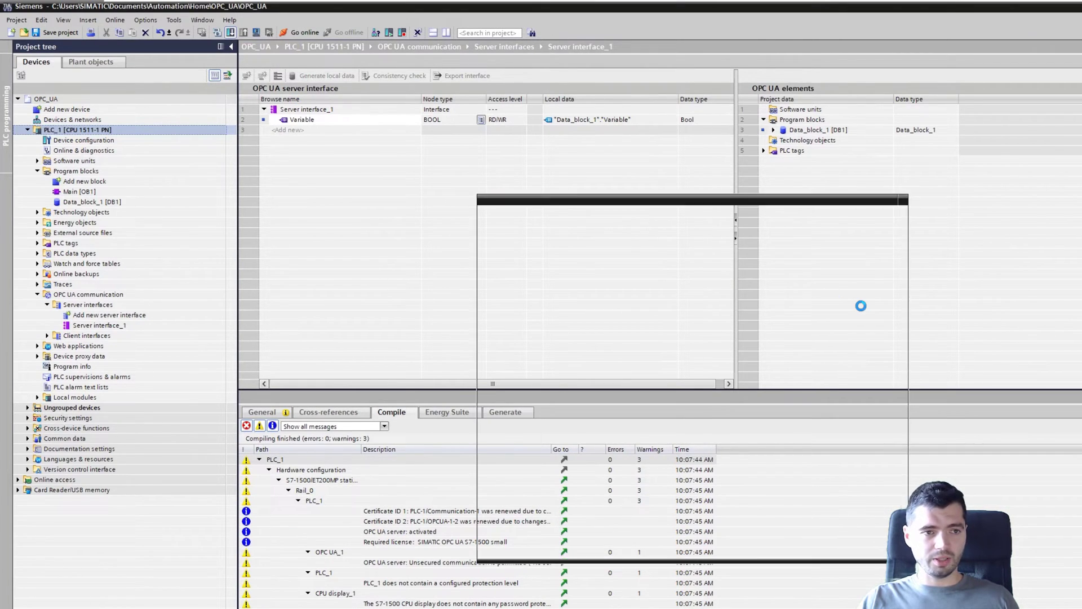
pyautogui.click(754, 311)
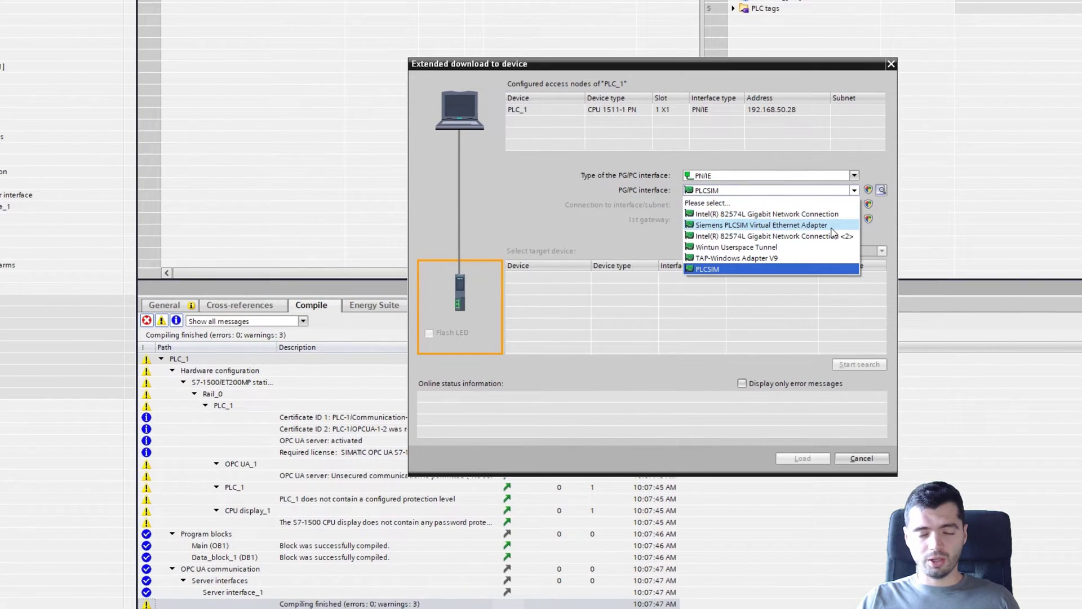
pyautogui.click(829, 226)
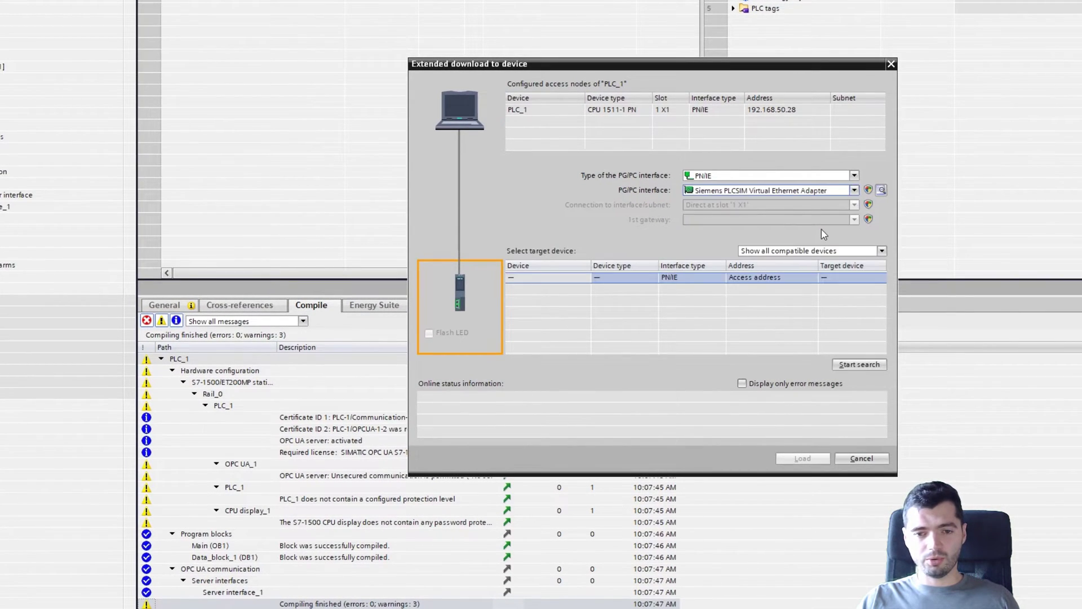
pyautogui.click(855, 364)
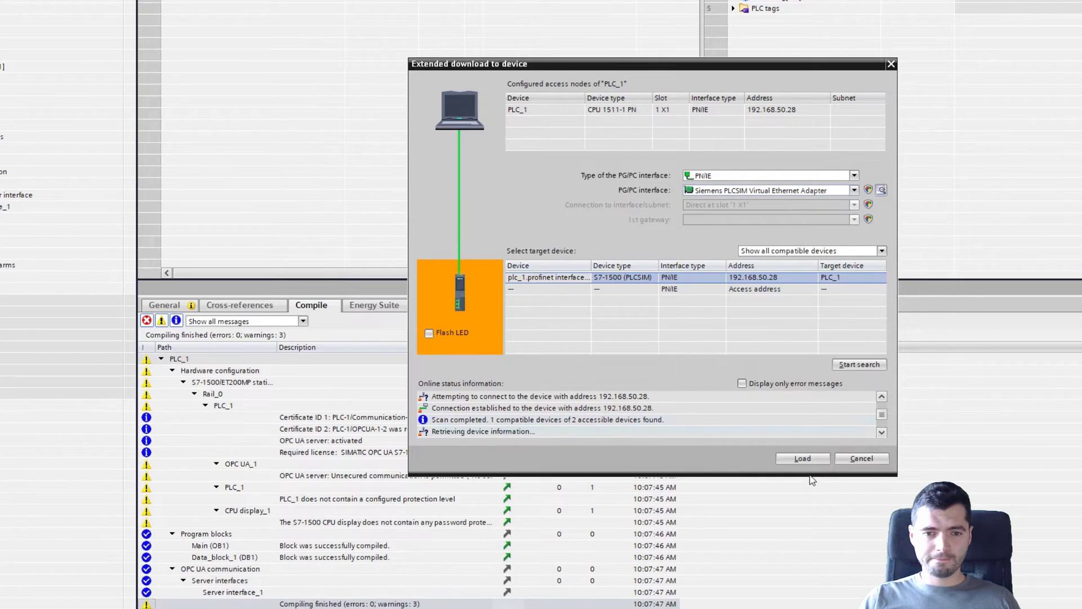
pyautogui.click(809, 459)
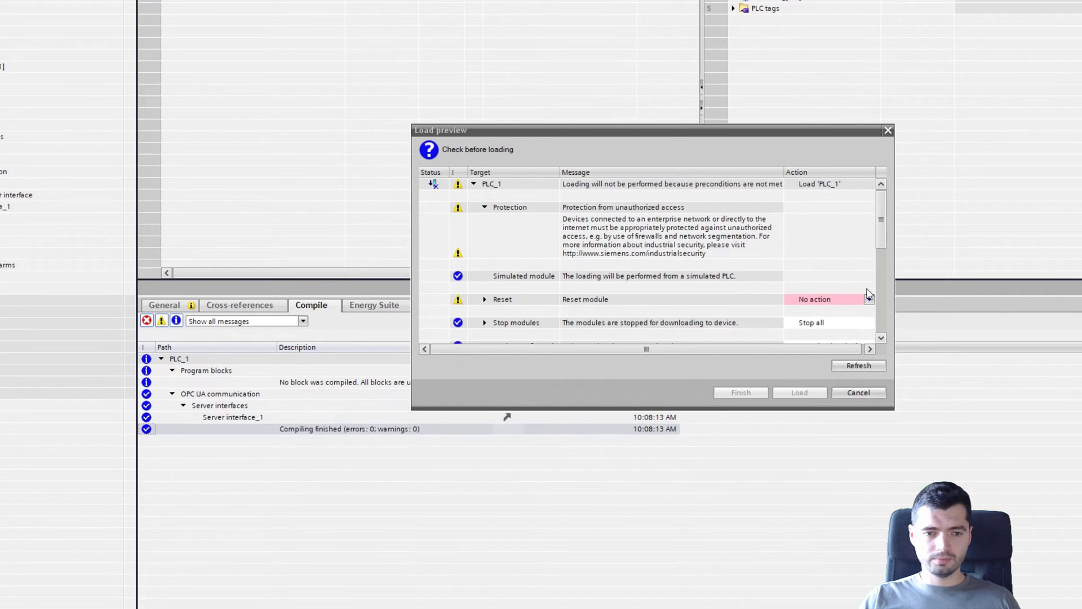
# Load with reset action Delete all, review the module-reset failure error, then cancel
pyautogui.click(869, 299)
pyautogui.click(817, 310)
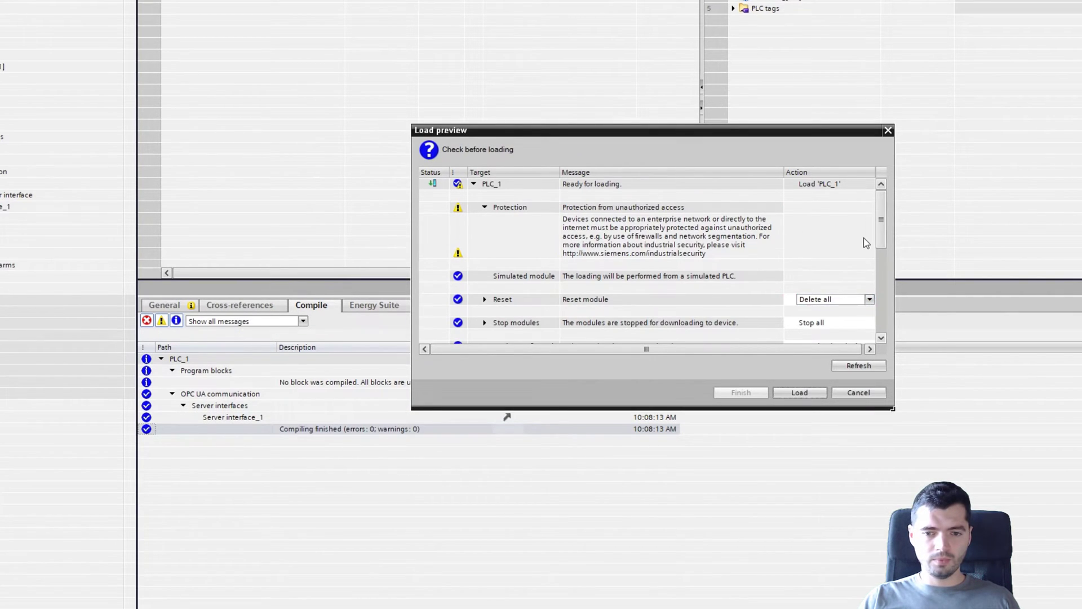
pyautogui.moveTo(889, 247); pyautogui.dragTo(895, 289)
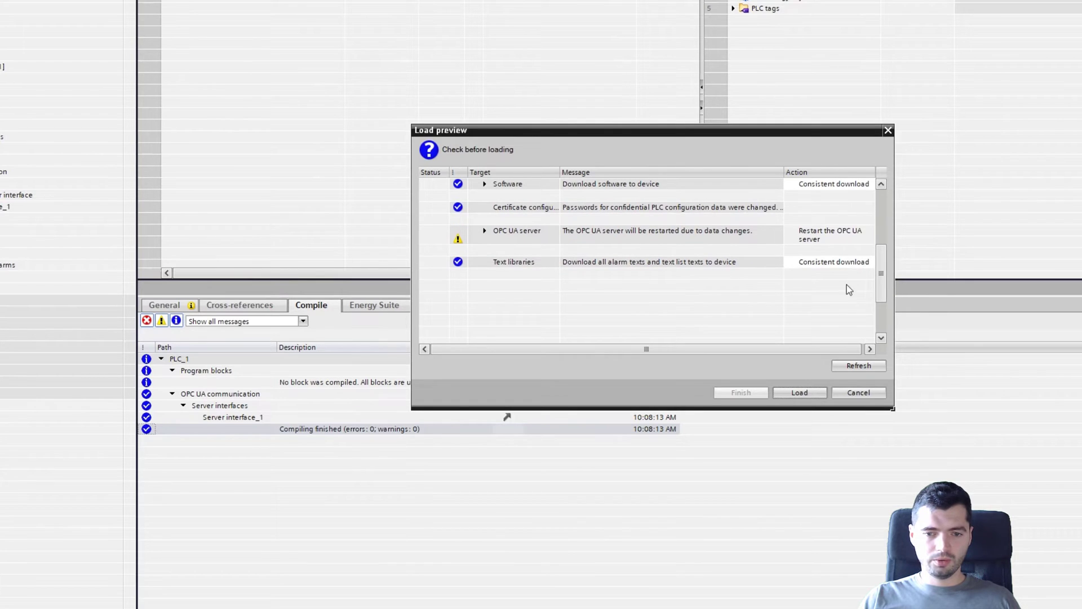
pyautogui.click(484, 232)
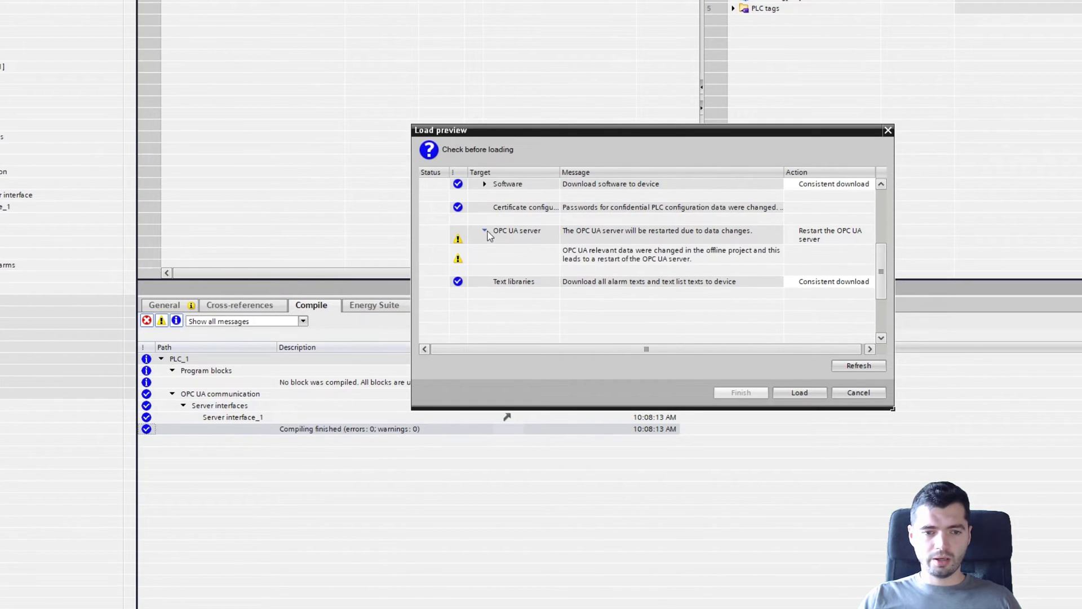
pyautogui.click(794, 394)
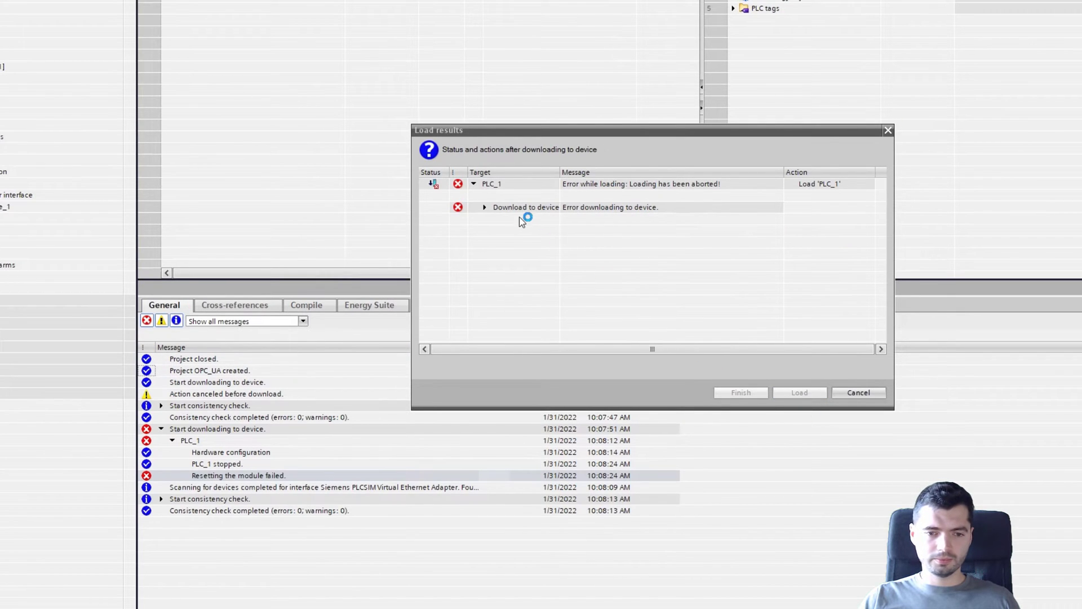
pyautogui.click(484, 207)
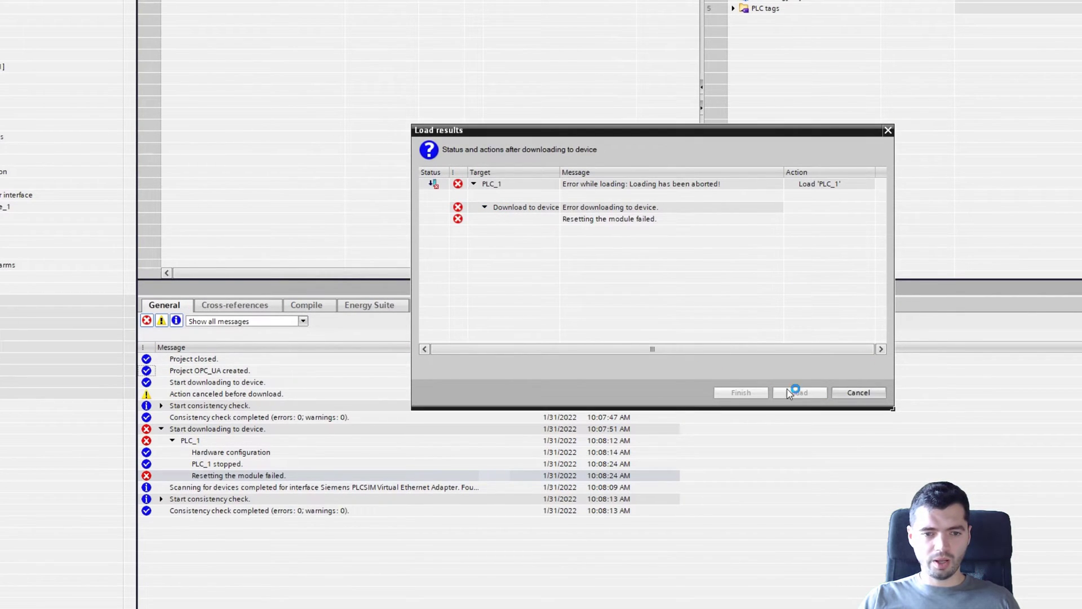
pyautogui.click(858, 392)
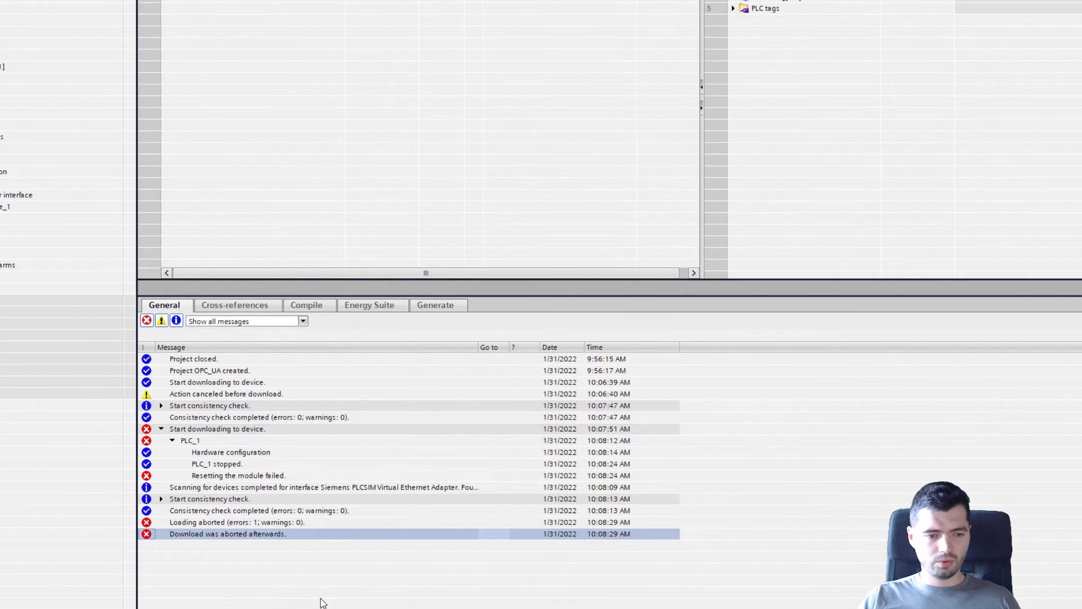
# Apply the protection settings in the OPC_UA project's properties
pyautogui.rightClick(2, 2)
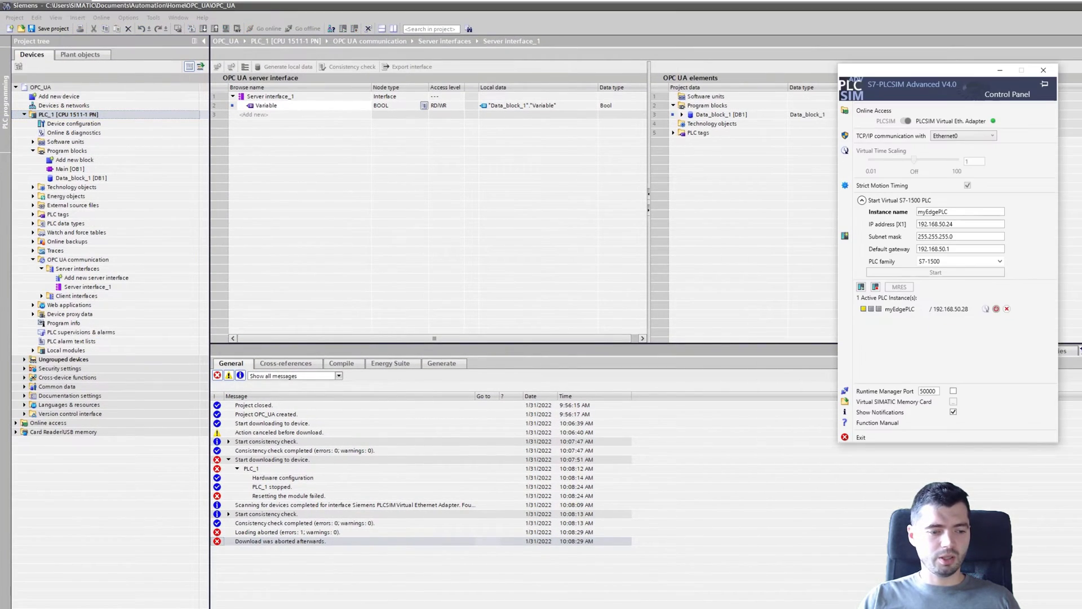
pyautogui.click(336, 242)
pyautogui.rightClick(57, 88)
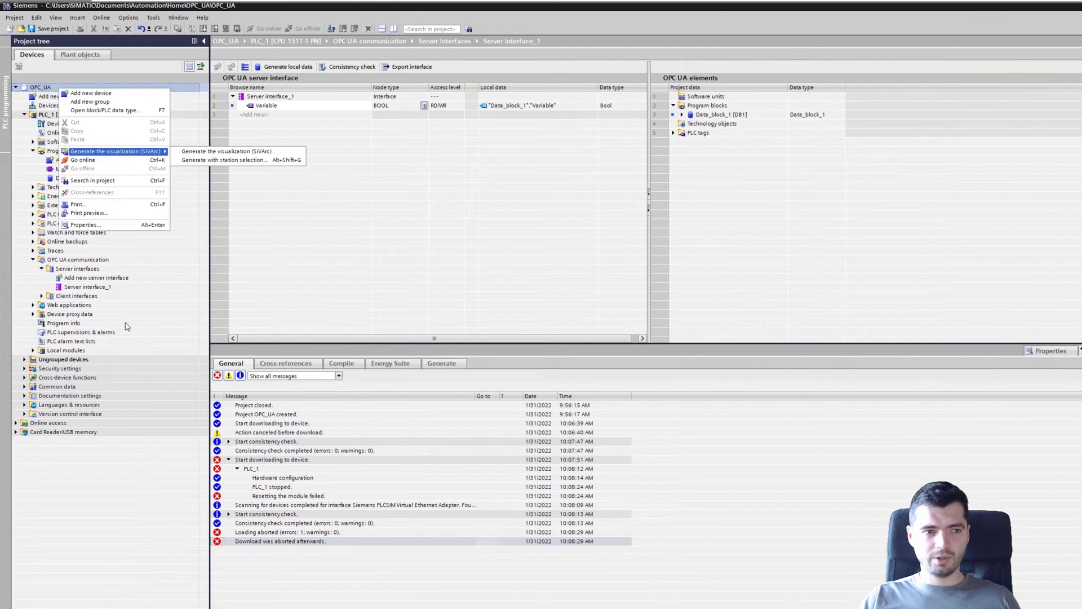
pyautogui.click(107, 228)
pyautogui.click(437, 189)
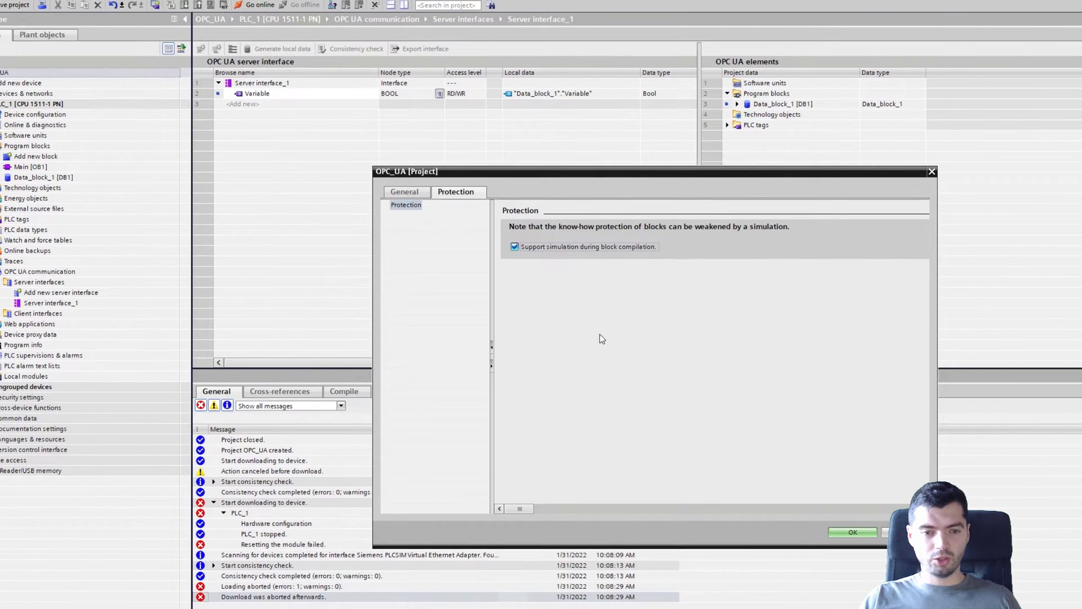
pyautogui.click(853, 532)
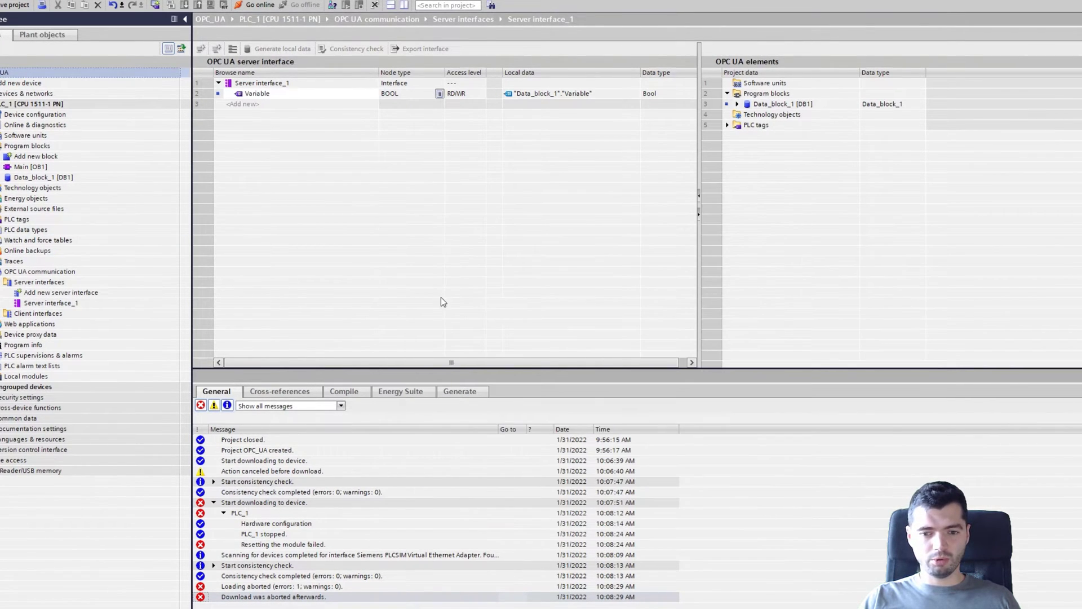
# Download PLC_1 again, trusting its self-signed certificate and choosing 'Start module' afterwards
pyautogui.click(49, 104)
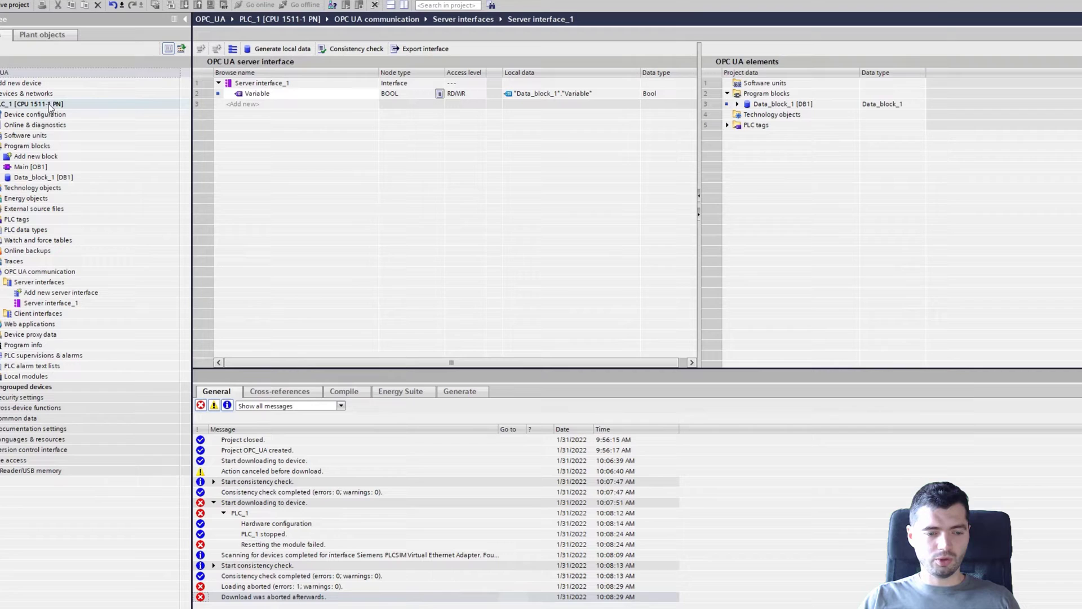
pyautogui.click(184, 7)
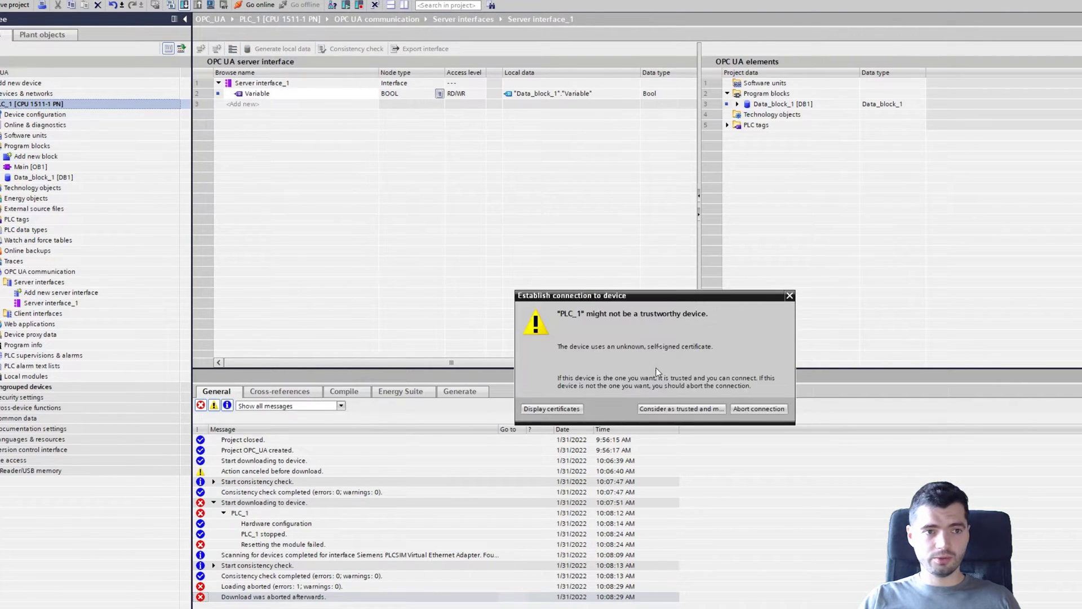
pyautogui.click(684, 409)
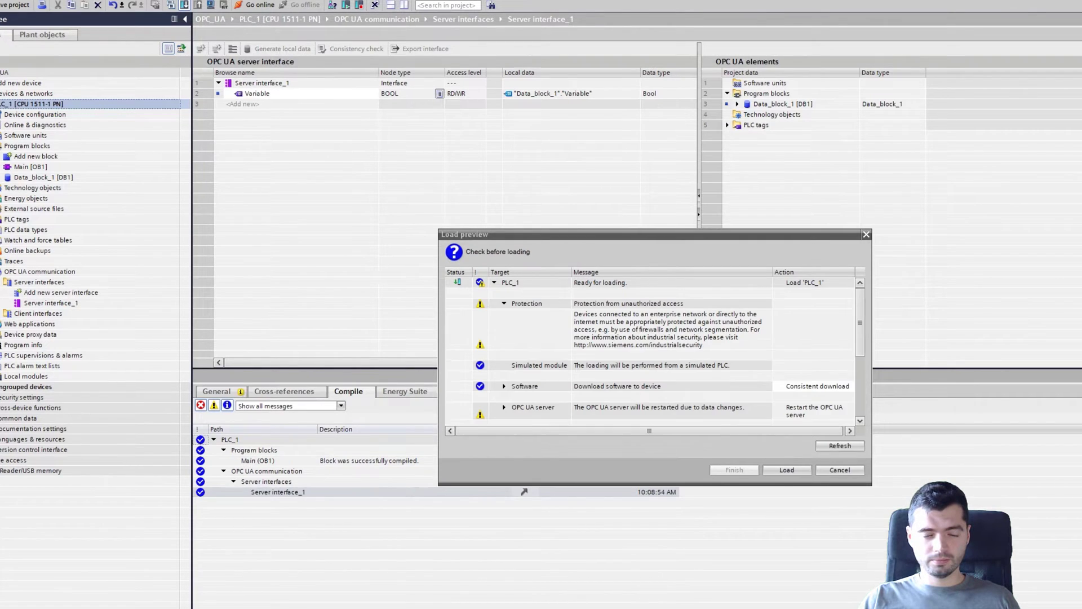
pyautogui.click(787, 469)
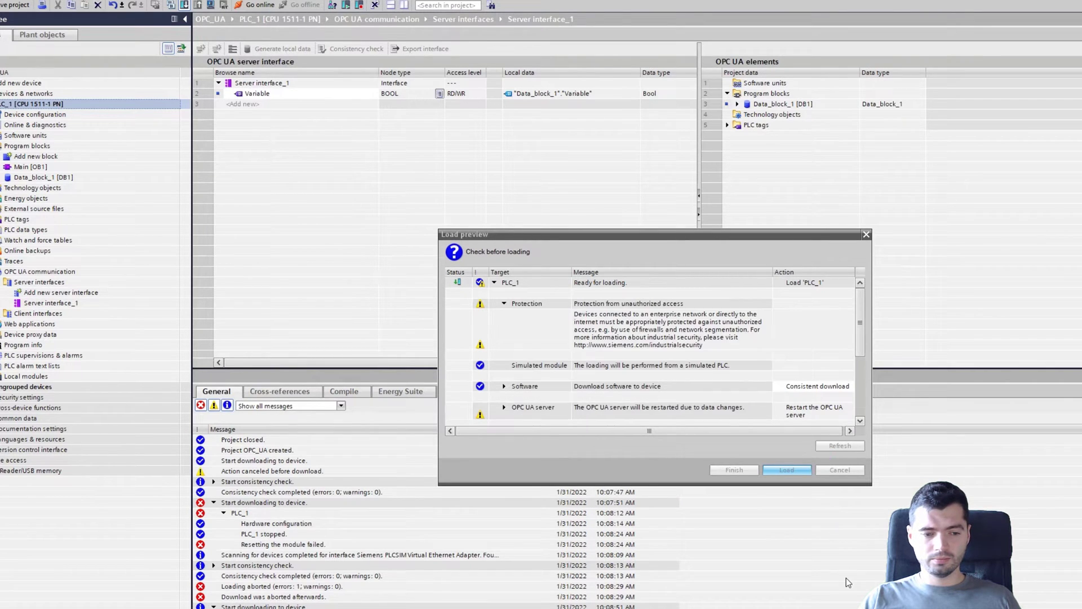
pyautogui.click(803, 304)
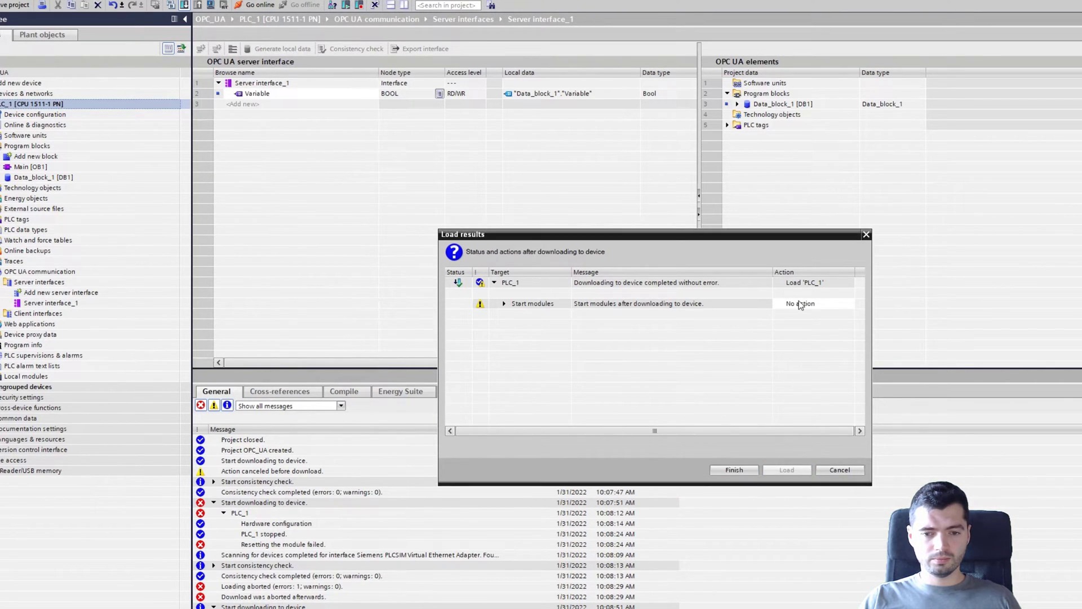
pyautogui.click(808, 321)
pyautogui.click(733, 469)
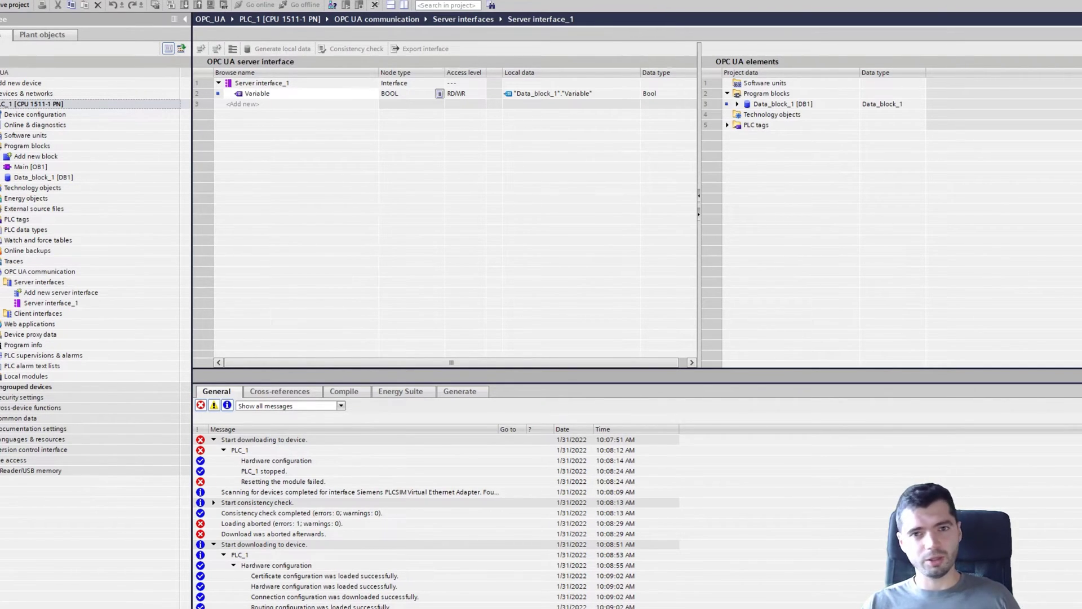
# Launch UaExpert from a Start search for 'ua' and create its certificate for organization SIMATIC
pyautogui.press('super')
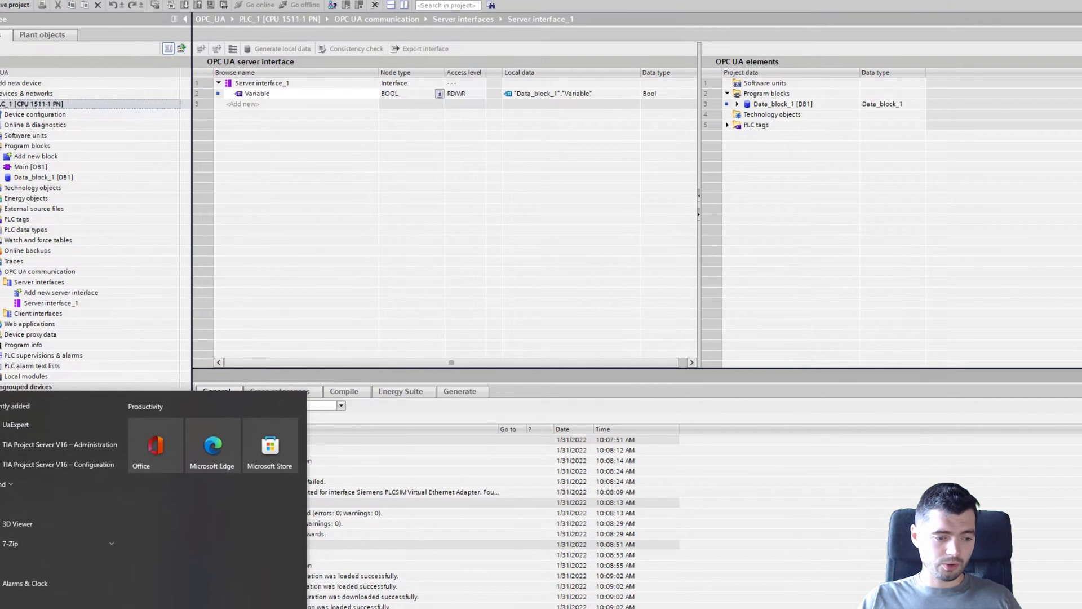
pyautogui.write('ua')
pyautogui.press('Return')
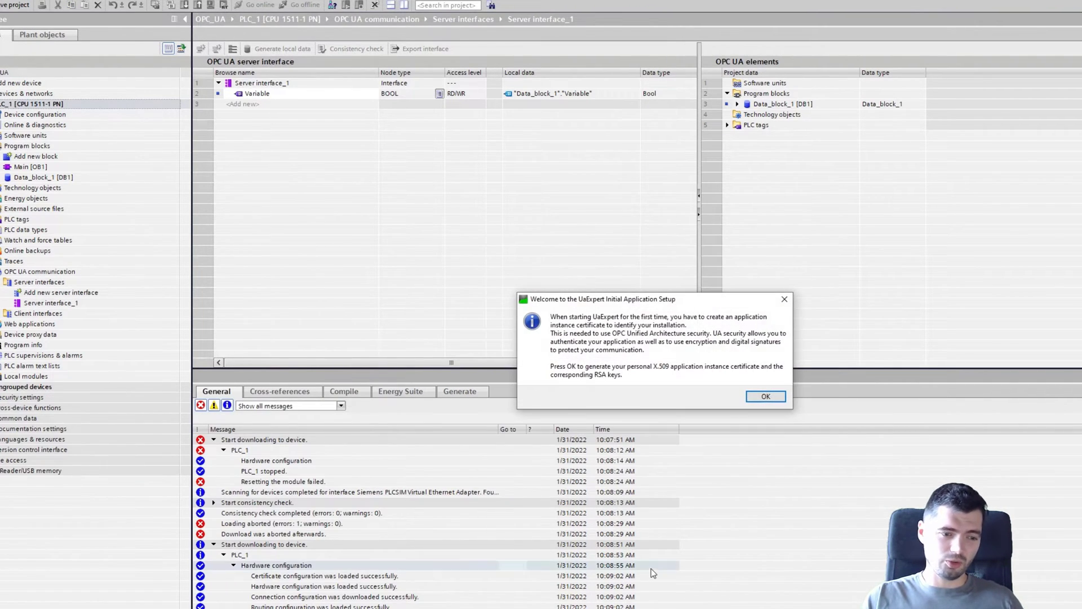
pyautogui.click(767, 396)
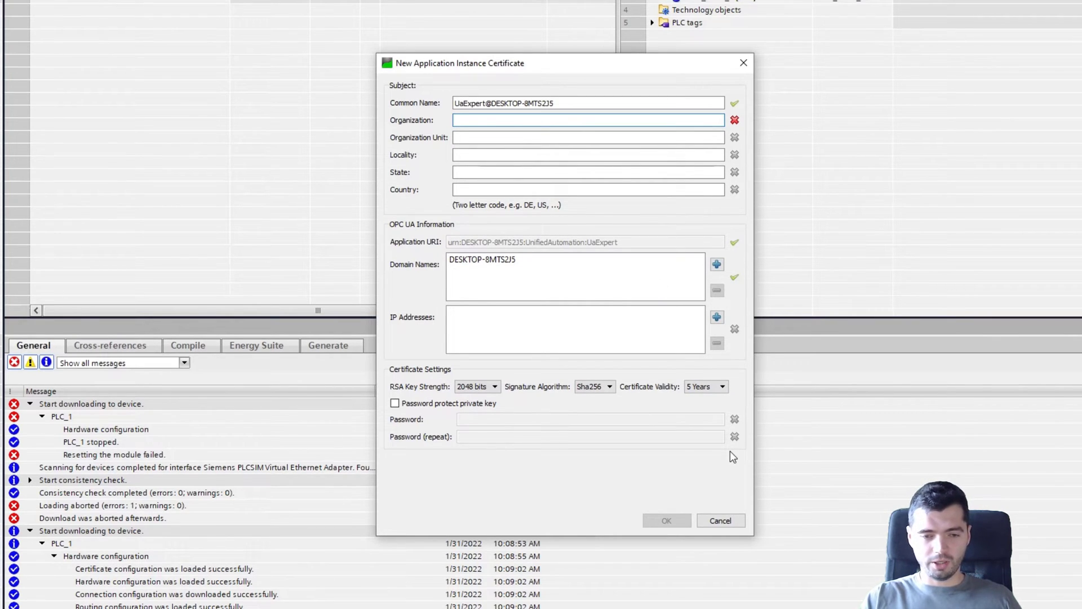
pyautogui.write('SIMATIC')
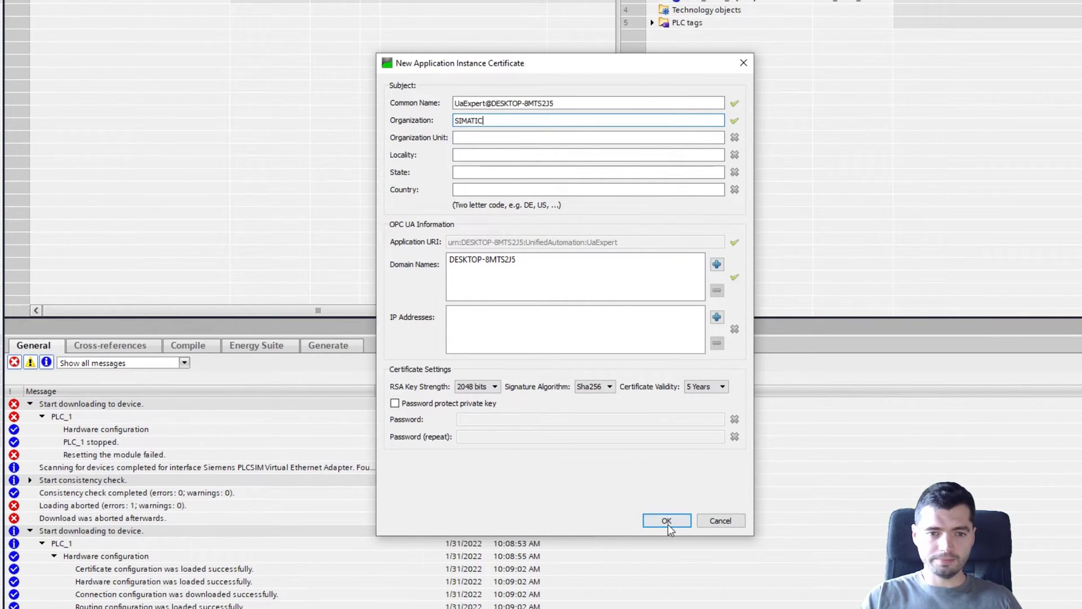
pyautogui.click(666, 520)
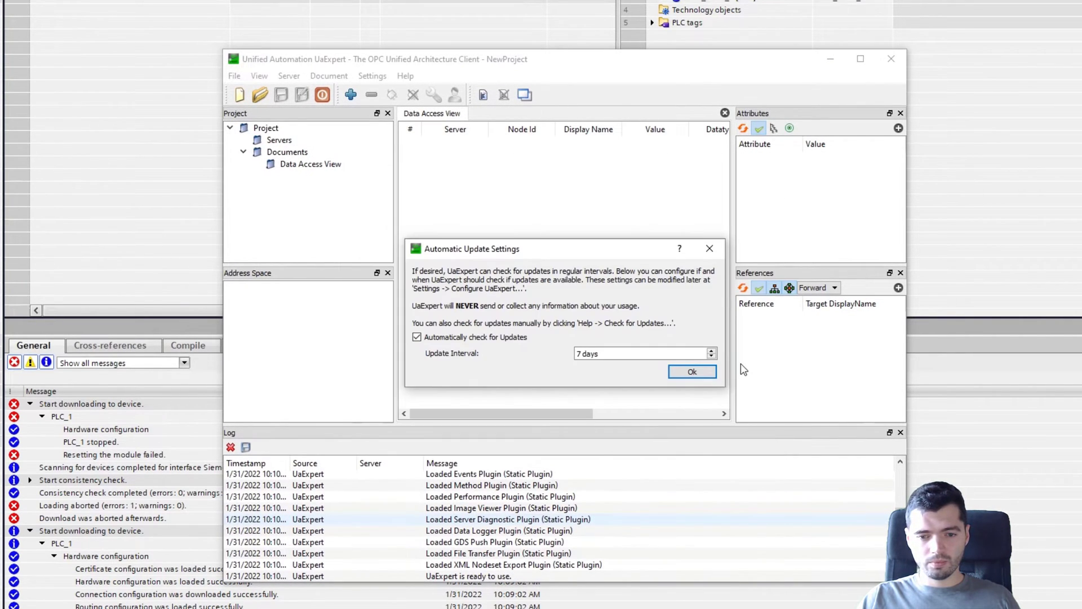
# Disable UaExpert's automatic update checks and move its window up and to the right
pyautogui.click(481, 335)
pyautogui.click(692, 371)
pyautogui.moveTo(563, 19); pyautogui.dragTo(781, 0)
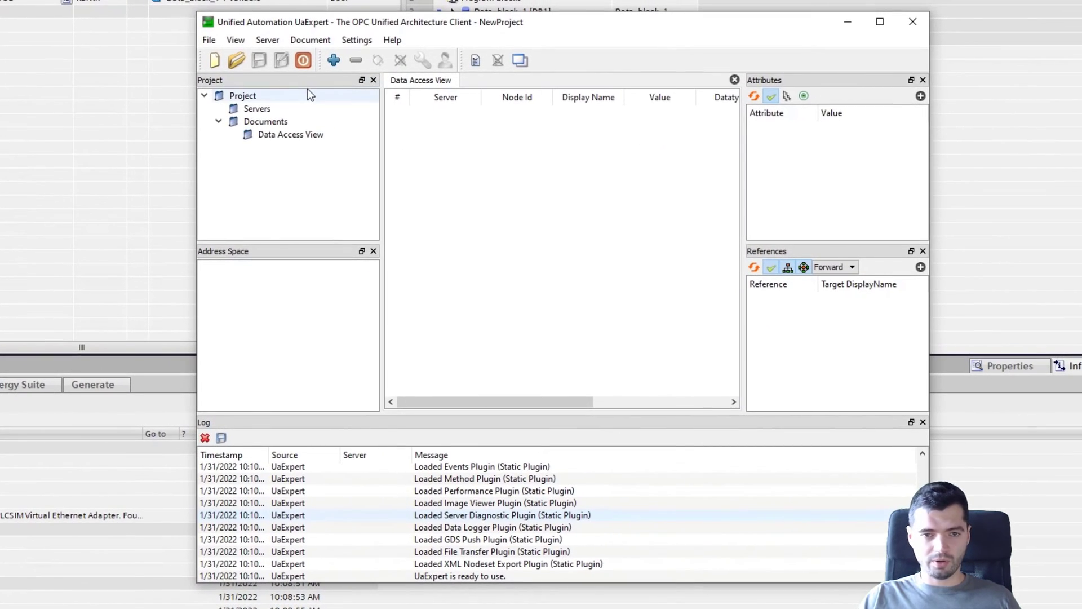
# Add a custom server entry with discovery URL 192.168.50.28:4840
pyautogui.click(335, 59)
pyautogui.click(523, 269)
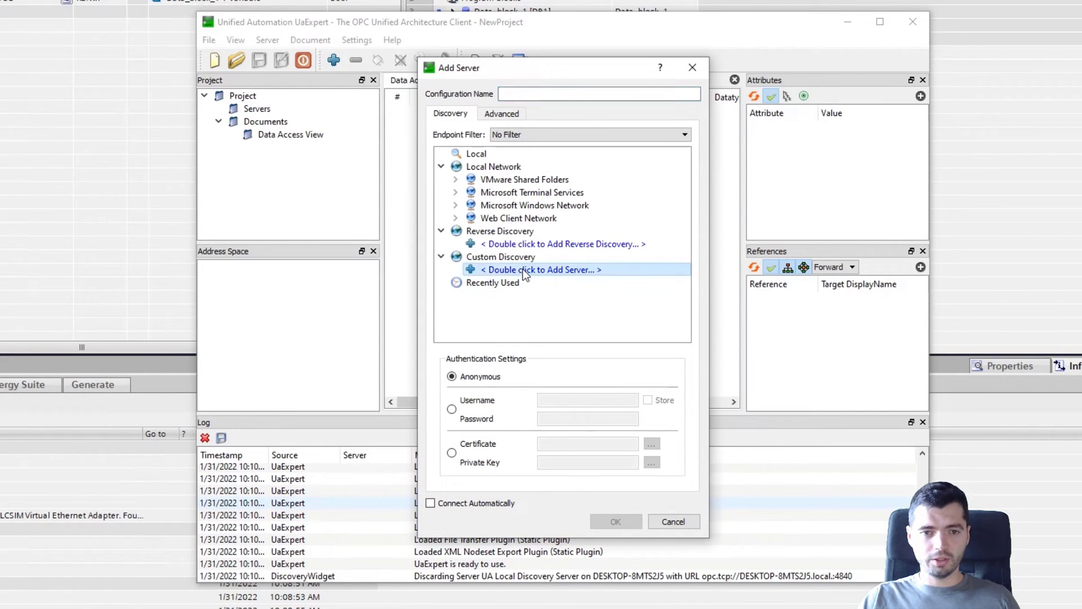
pyautogui.doubleClick(522, 269)
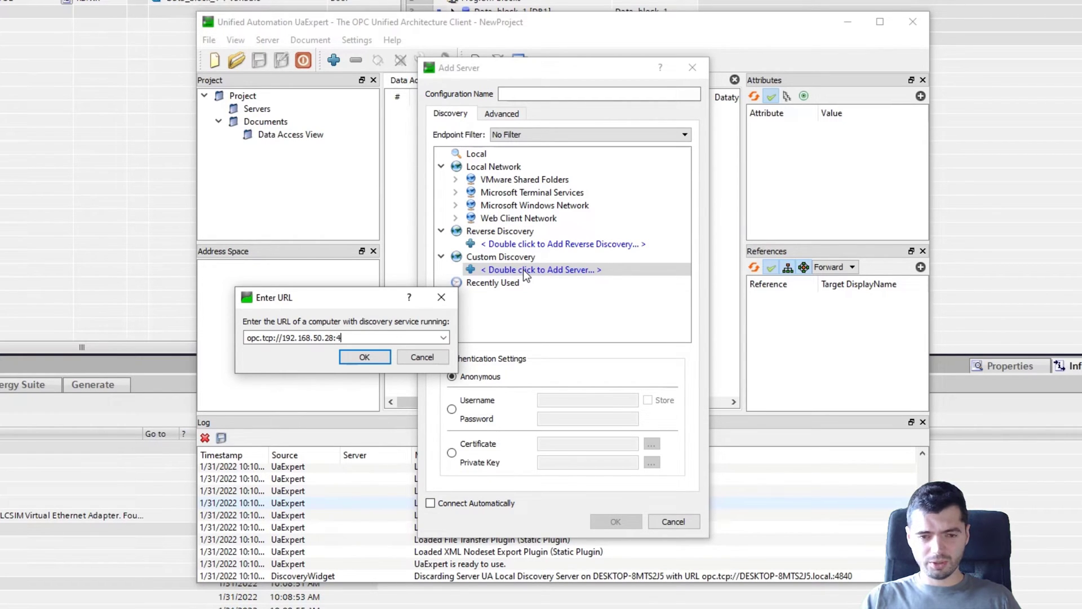
pyautogui.write('192.168.50.28:4840')
pyautogui.press('Return')
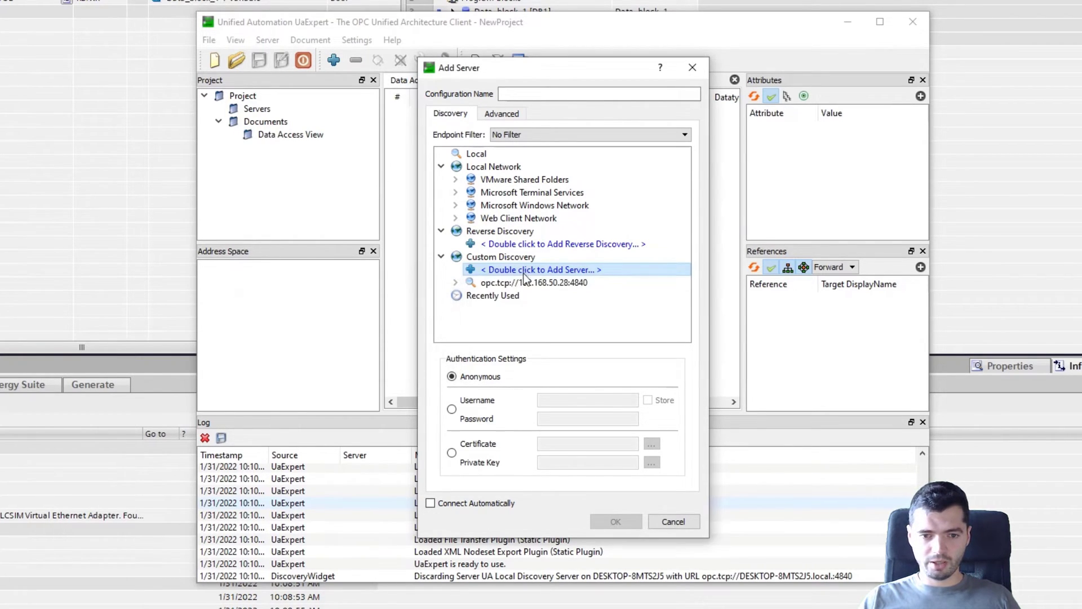
# Pick the PLC server's None endpoint with username authentication, enter the username and add it
pyautogui.doubleClick(519, 287)
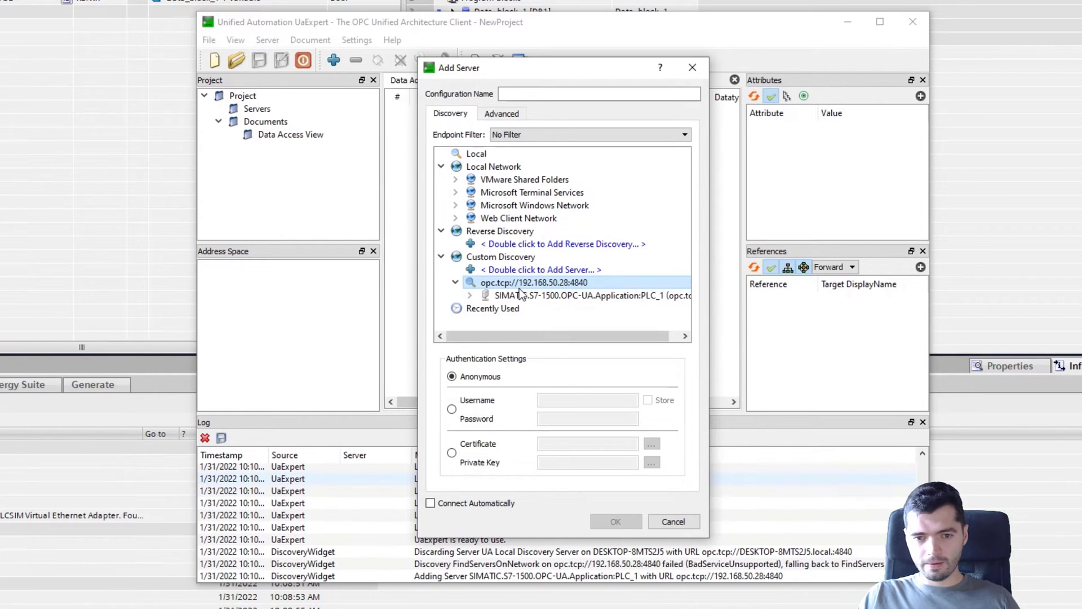
pyautogui.doubleClick(626, 297)
pyautogui.scroll(-1, 620, 285)
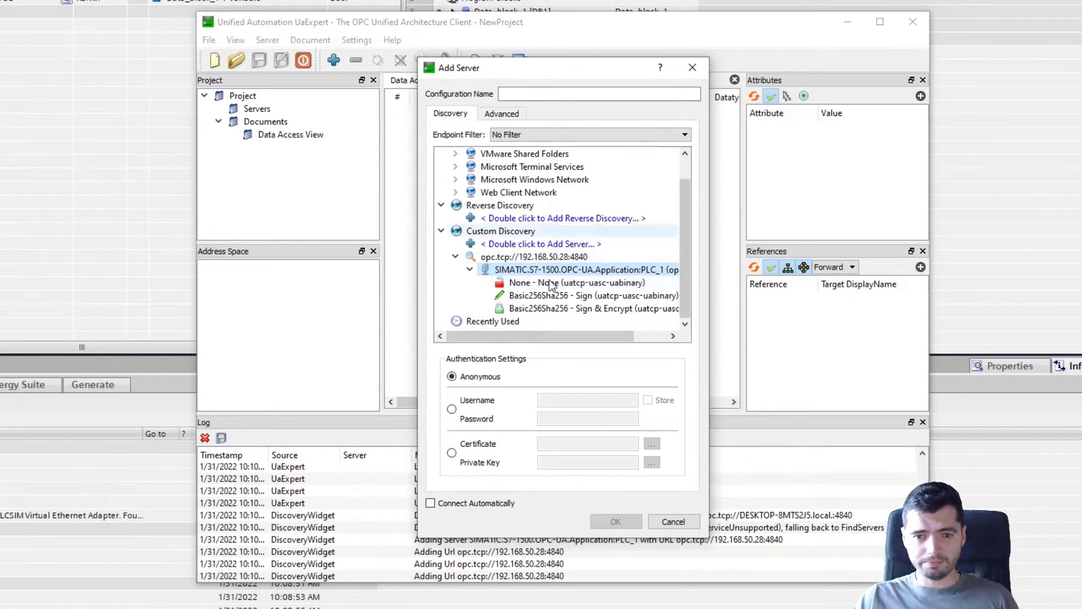
pyautogui.click(600, 287)
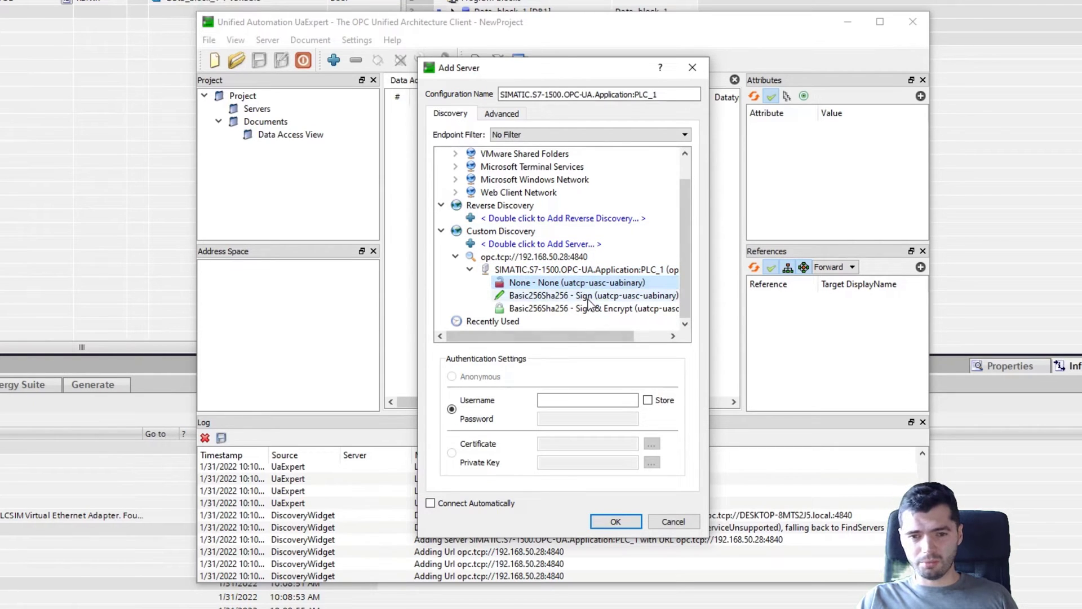
pyautogui.moveTo(588, 298)
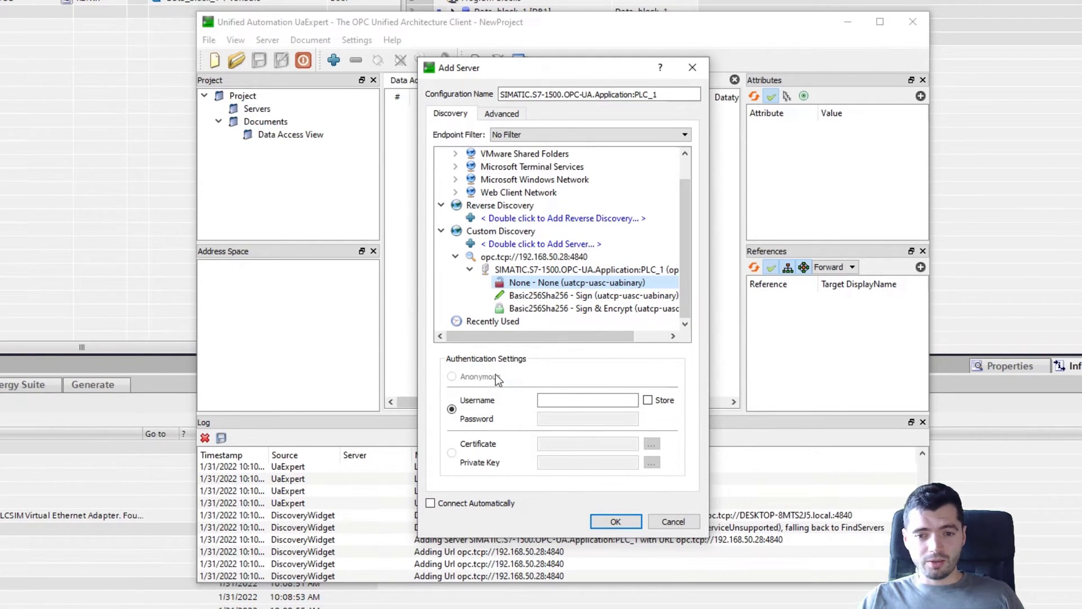
pyautogui.click(454, 397)
pyautogui.click(572, 401)
pyautogui.write('SIMATIC')
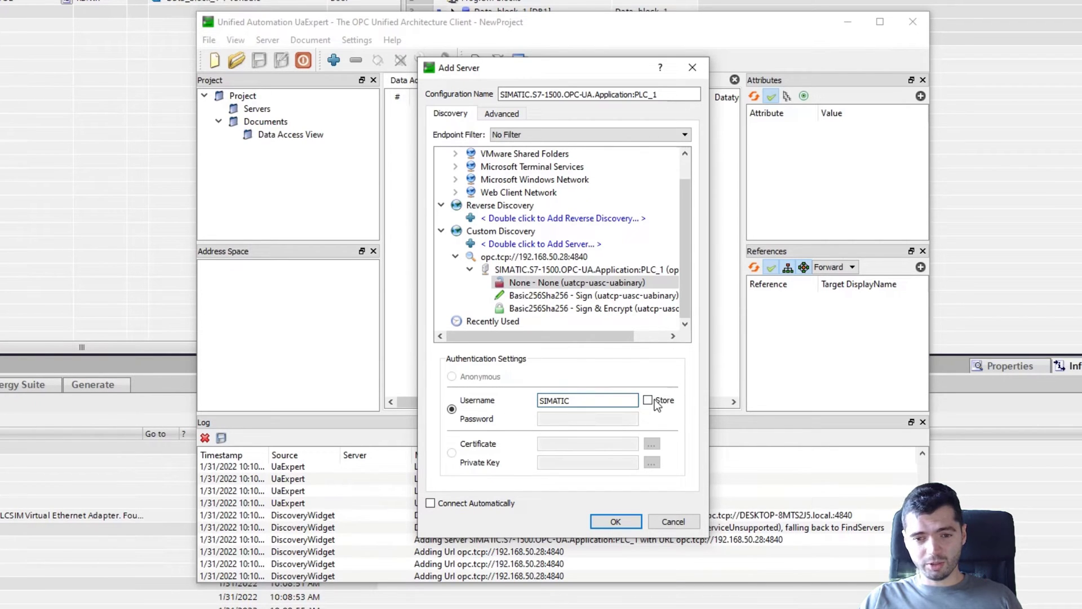
pyautogui.click(615, 521)
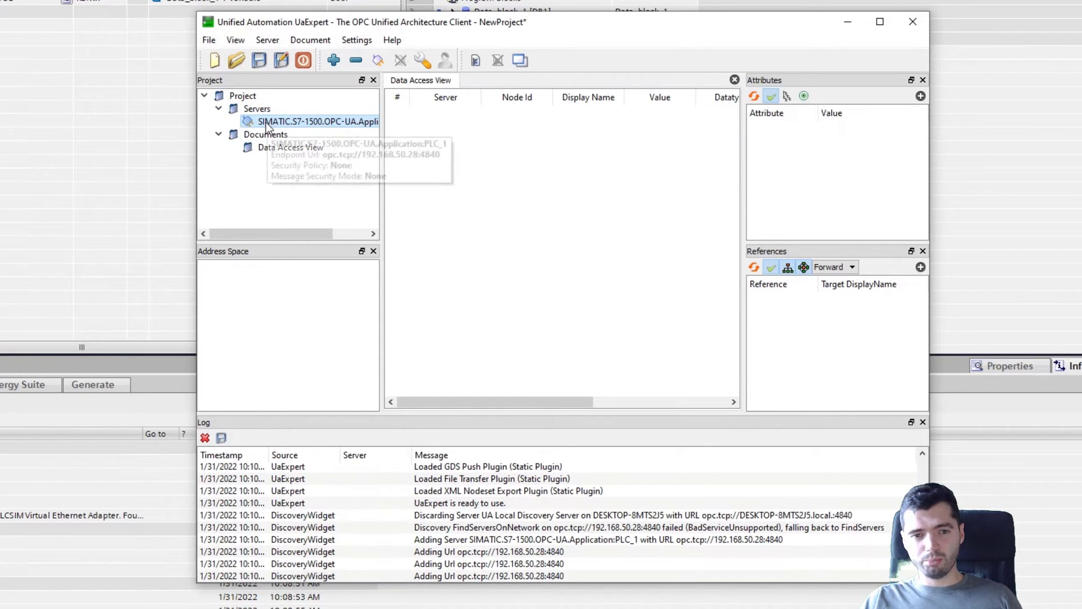
# Connect to the PLC server, submitting the login password and trusting the PLC-1/OPCUA-1-2 certificate
pyautogui.click(377, 59)
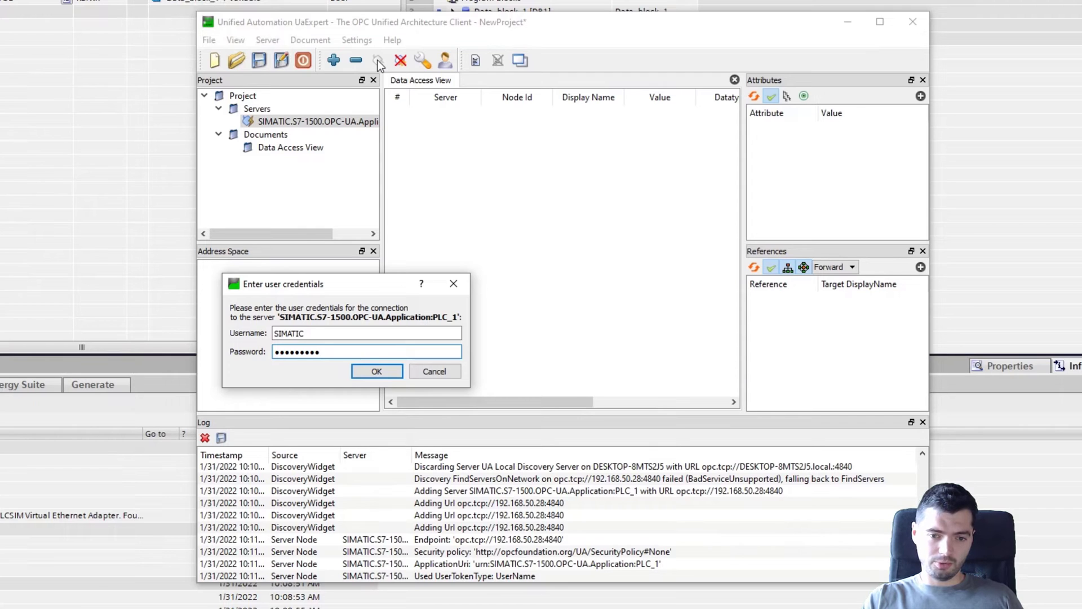
pyautogui.press('Return')
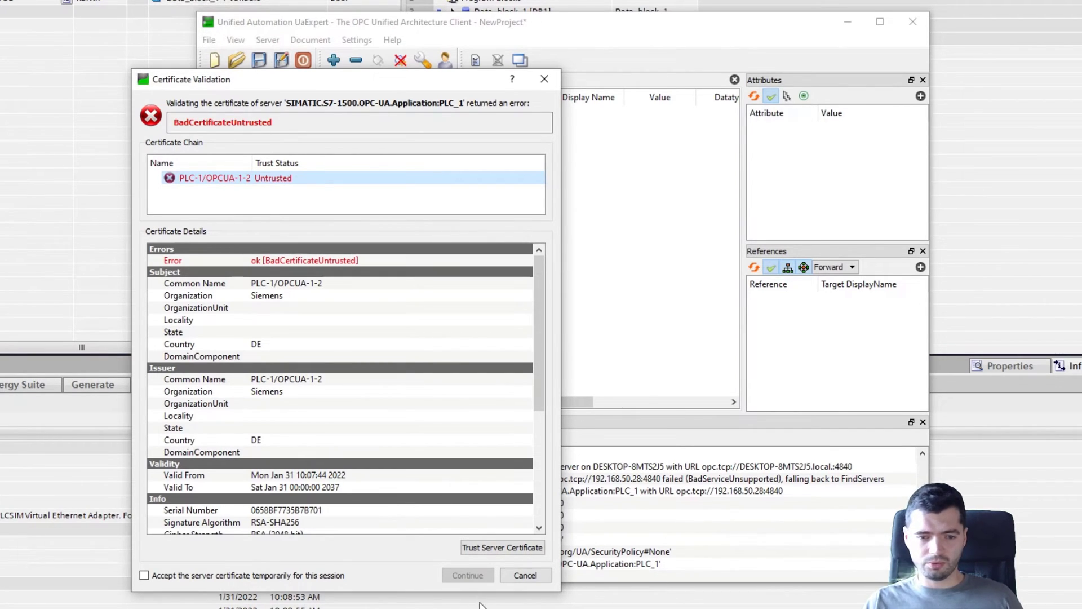
pyautogui.click(501, 547)
pyautogui.click(467, 574)
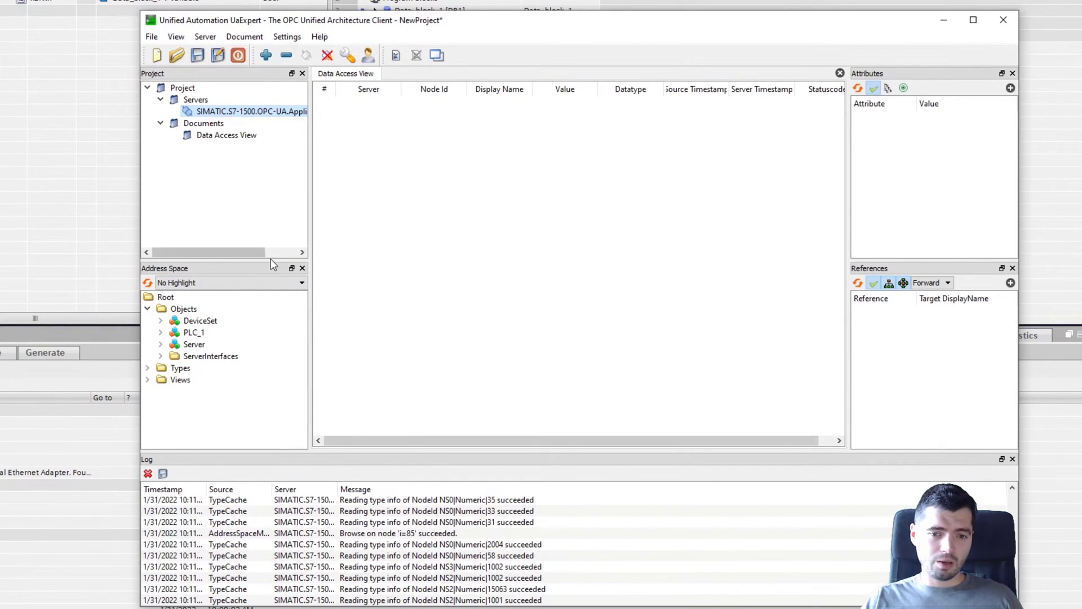
# Browse PLC_1 > DataBlocksGlobal > Data_block_1 and monitor its Variable, which reads false with Good status
pyautogui.moveTo(271, 260); pyautogui.dragTo(268, 144)
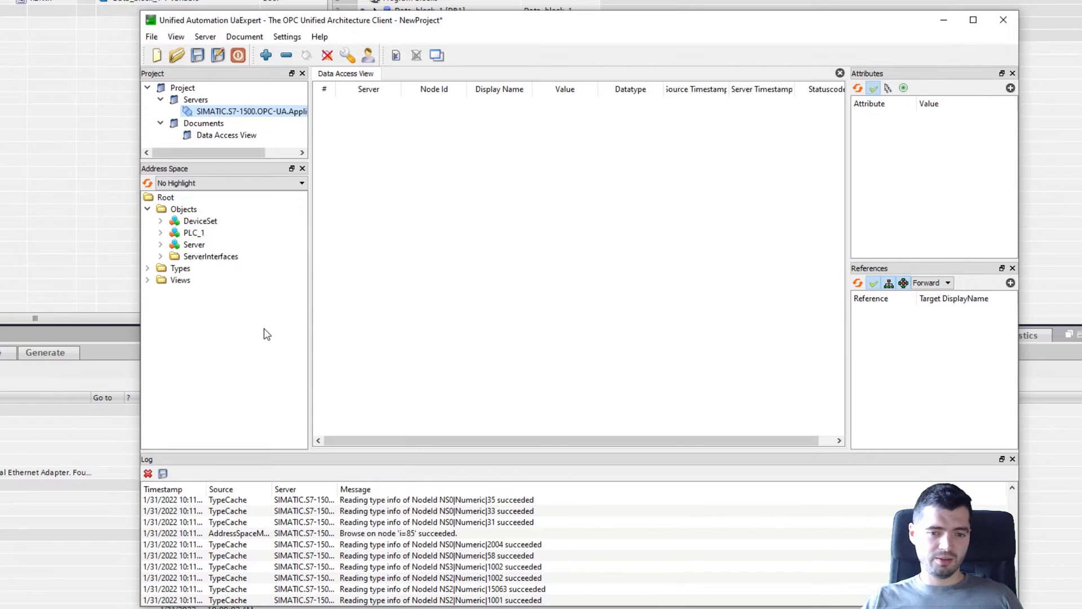
pyautogui.doubleClick(228, 233)
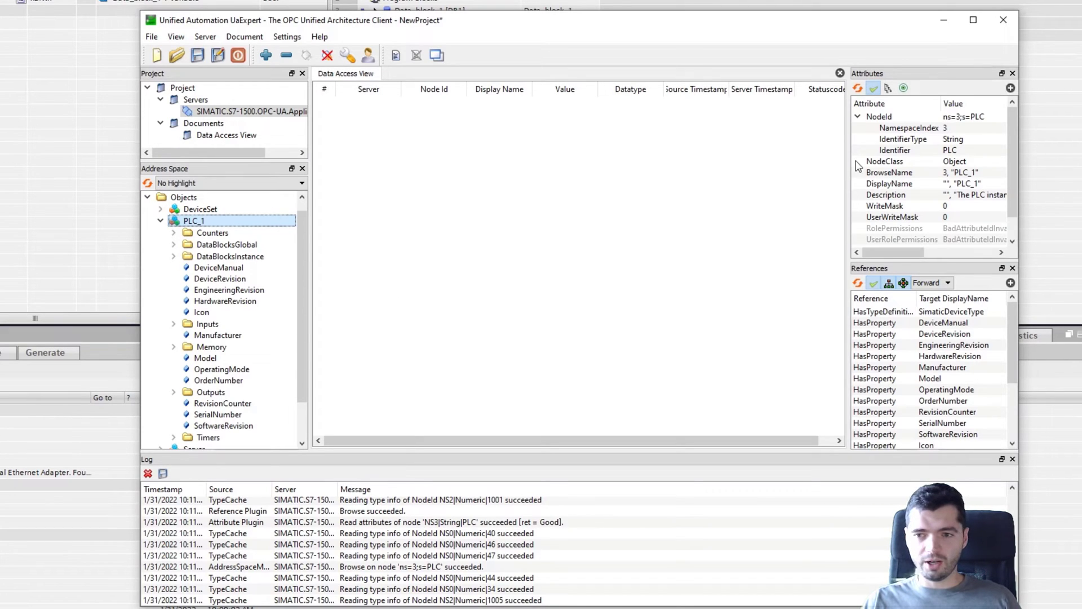
pyautogui.click(937, 117)
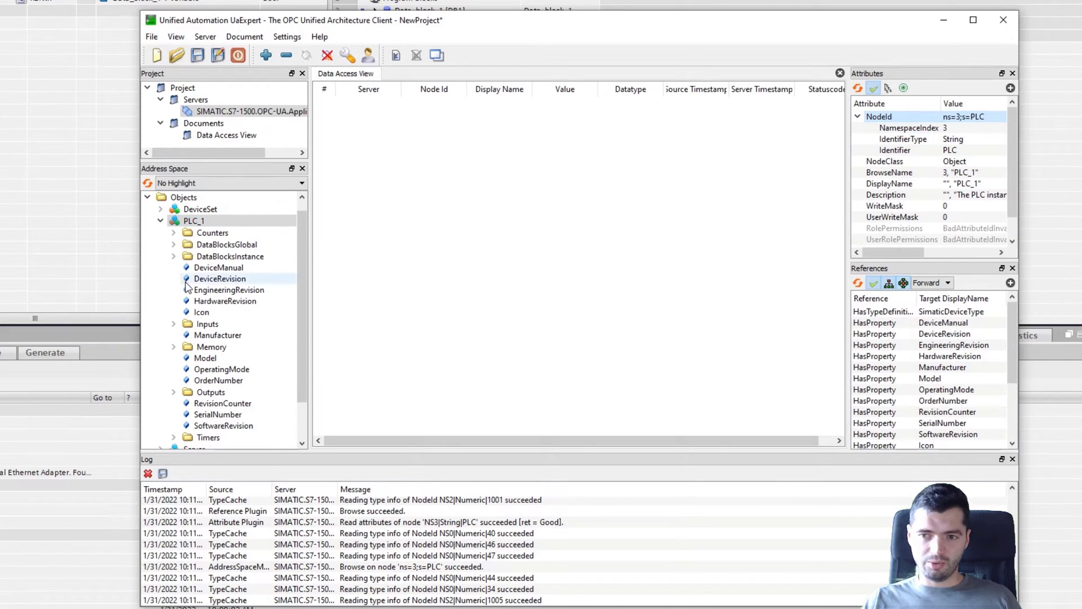
pyautogui.doubleClick(255, 246)
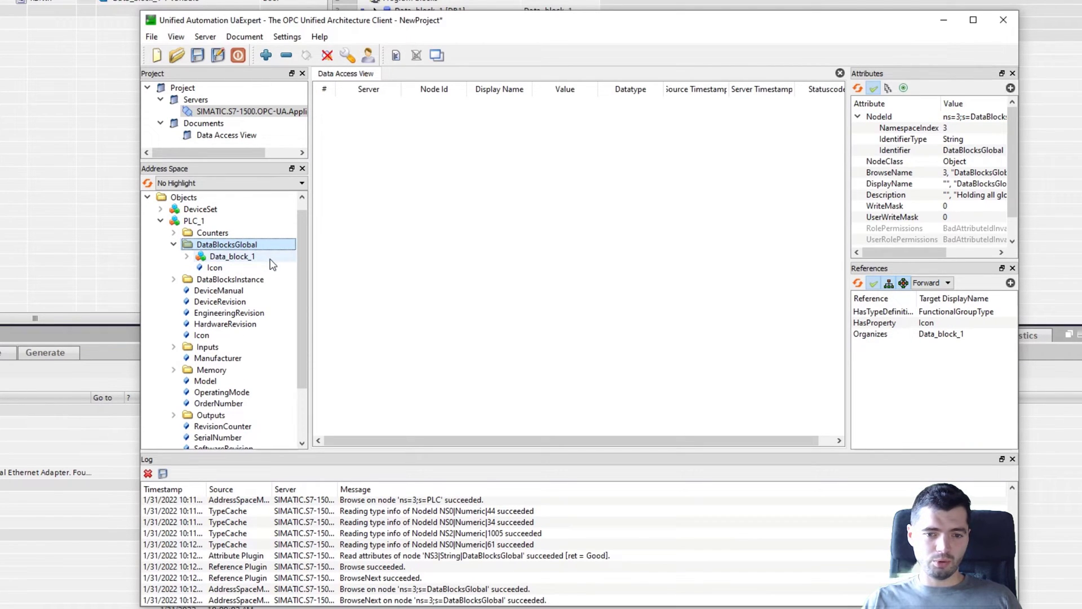
pyautogui.doubleClick(268, 259)
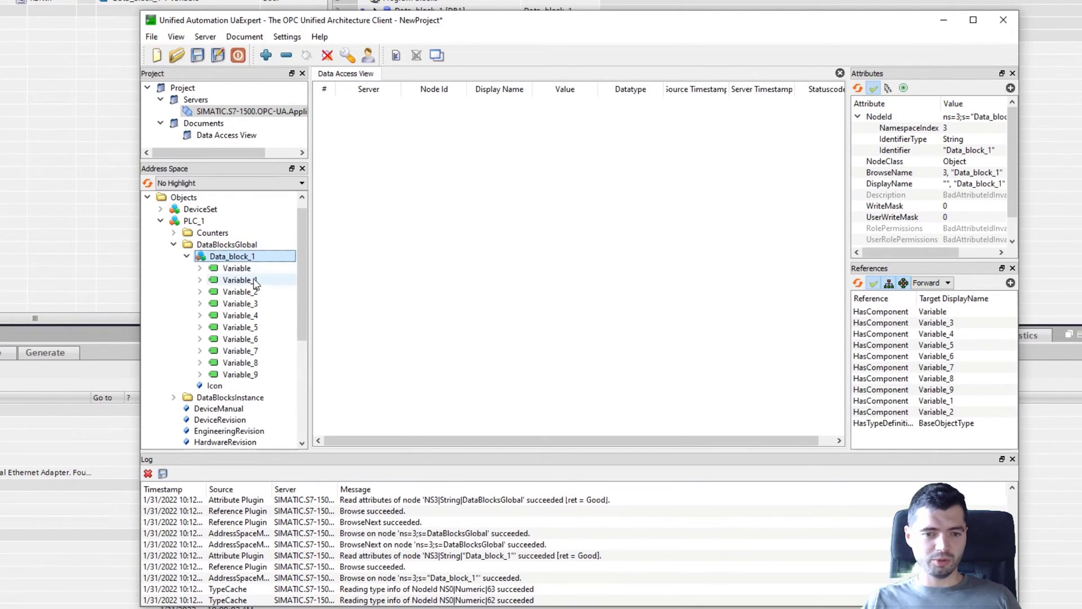
pyautogui.moveTo(240, 269); pyautogui.dragTo(546, 411)
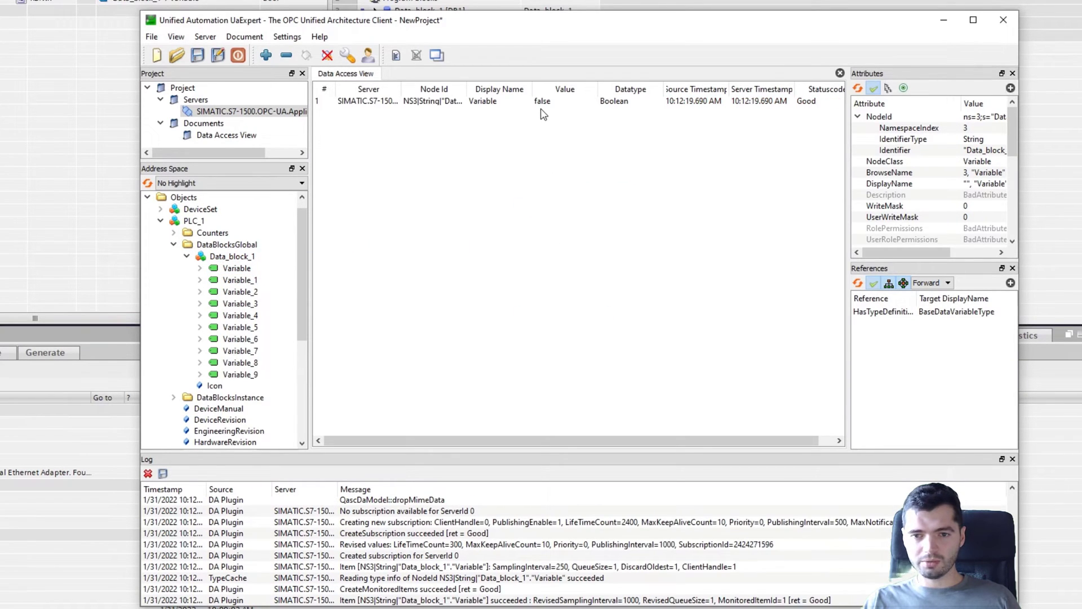
pyautogui.click(549, 103)
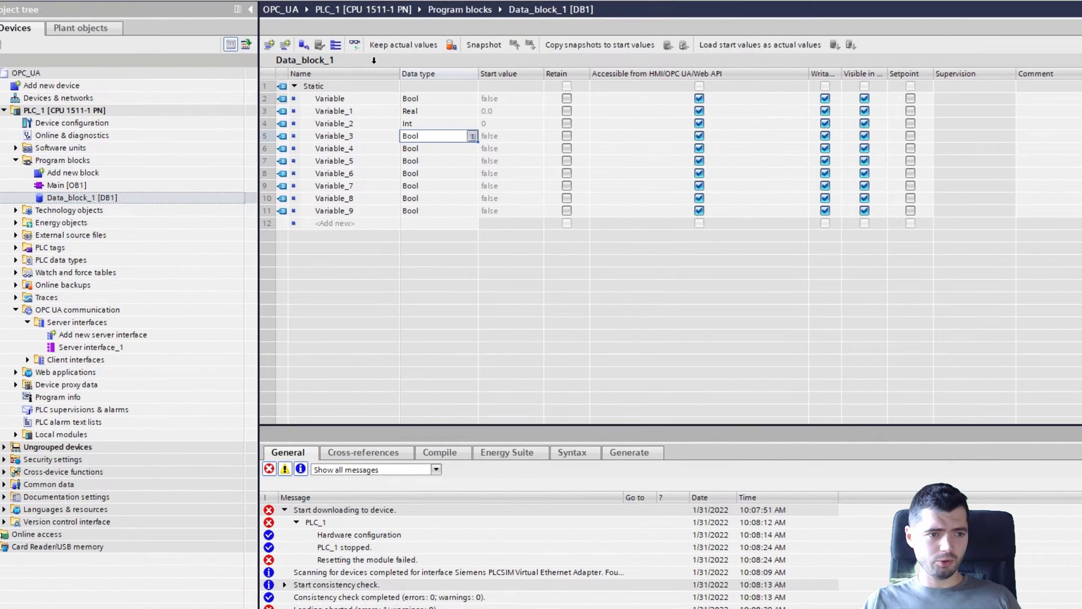
# Use Monitor all and Modify/Toggle to set Data_block_1's Variable to TRUE online
pyautogui.click(354, 44)
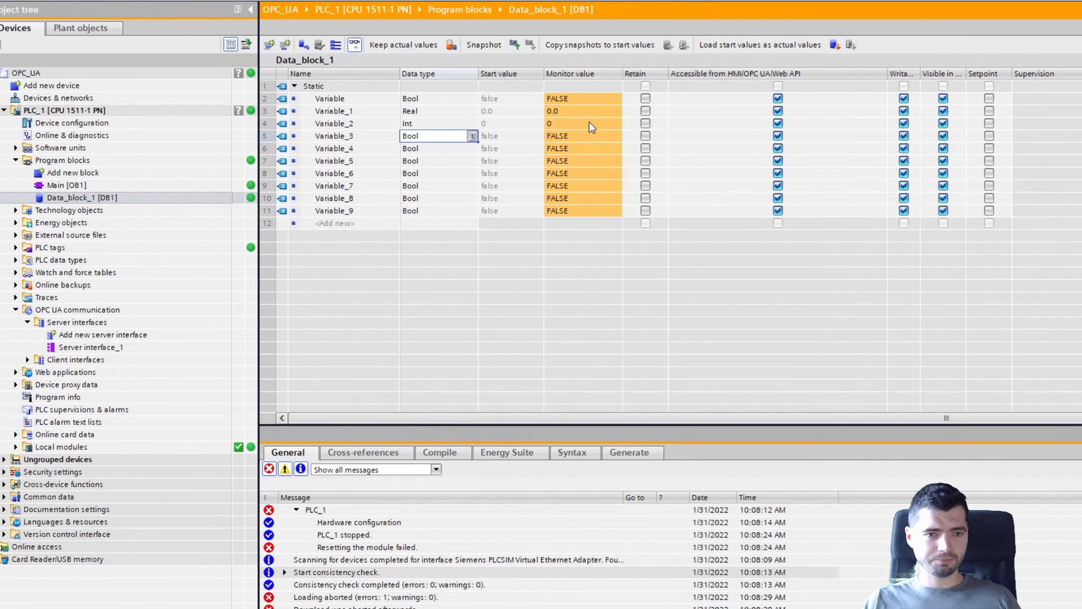
pyautogui.click(597, 100)
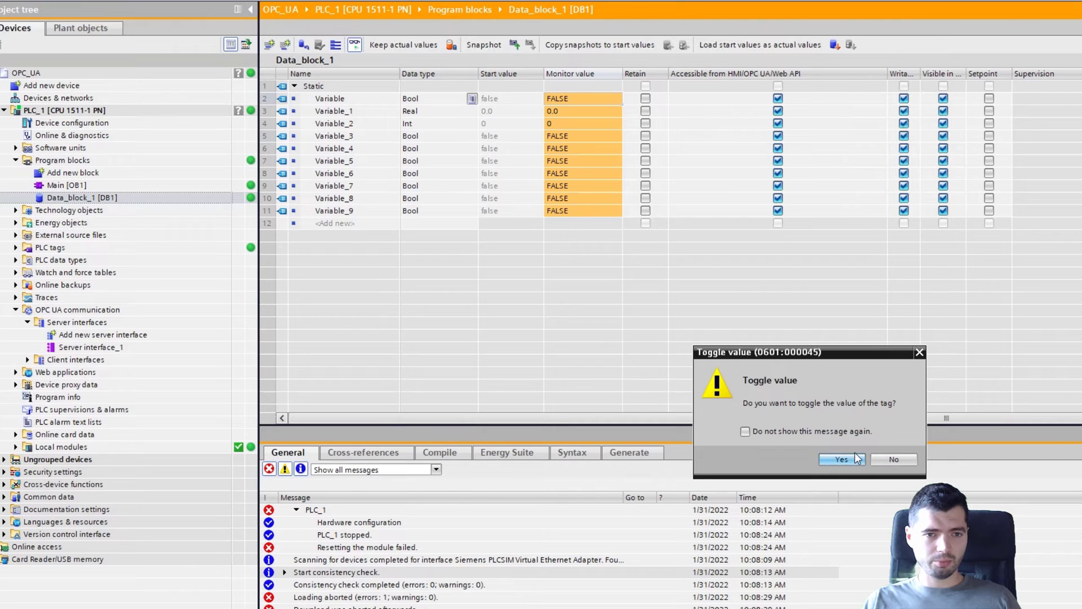
pyautogui.click(847, 460)
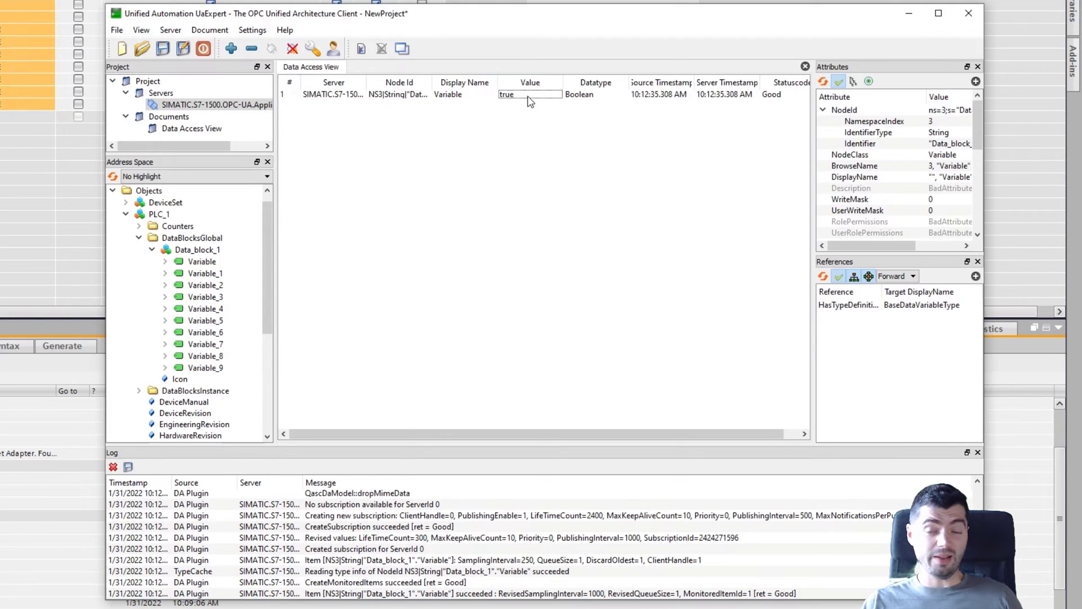
# Collapse PLC_1, expand ServerInterfaces and inspect Server interface_1's NodeId attributes
pyautogui.click(125, 214)
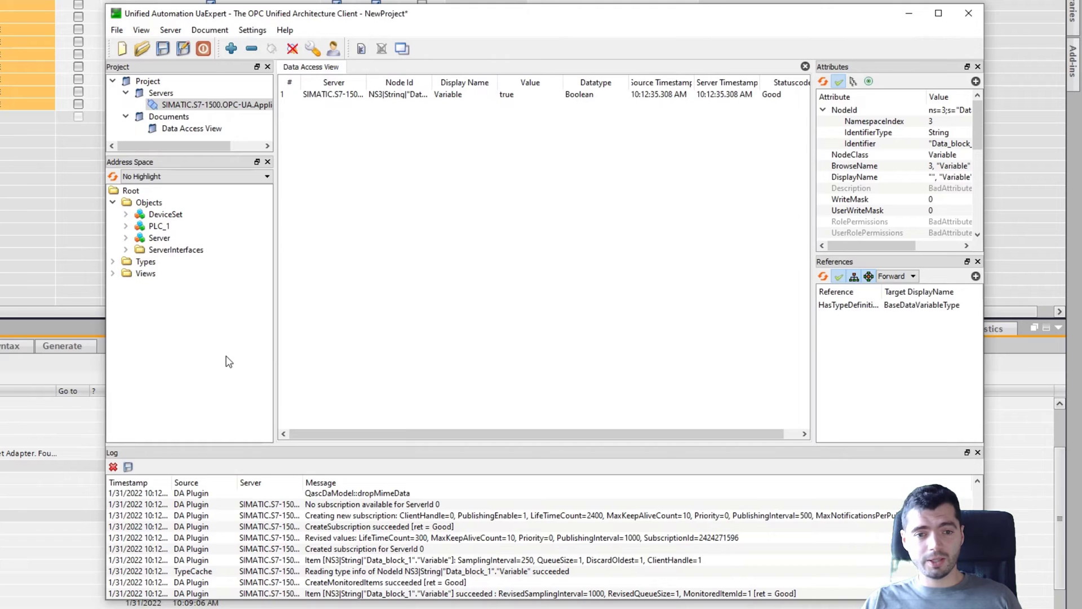
pyautogui.click(125, 250)
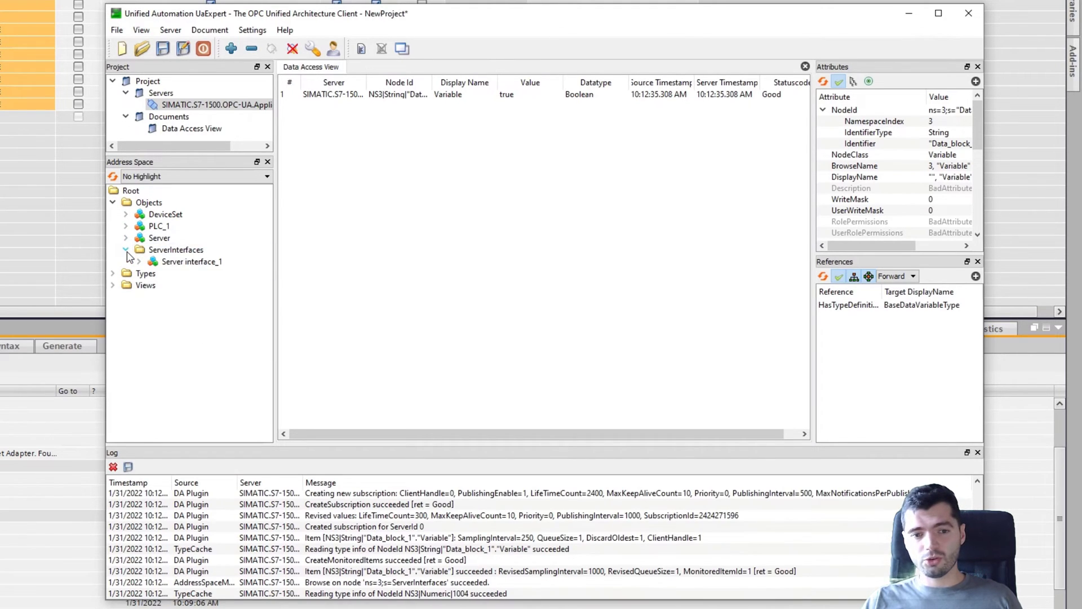
pyautogui.click(181, 261)
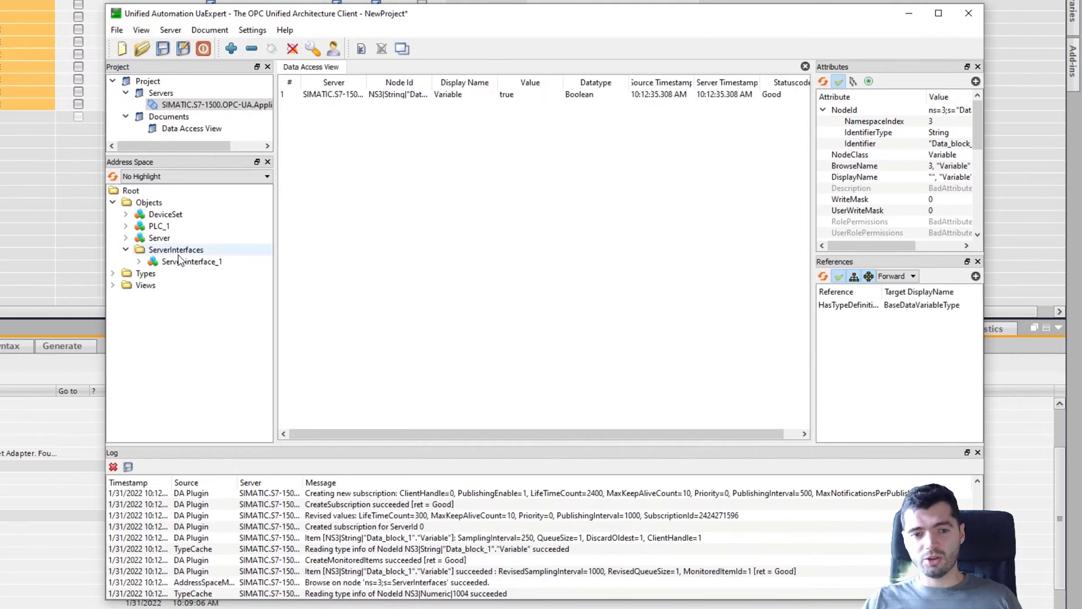
pyautogui.click(947, 110)
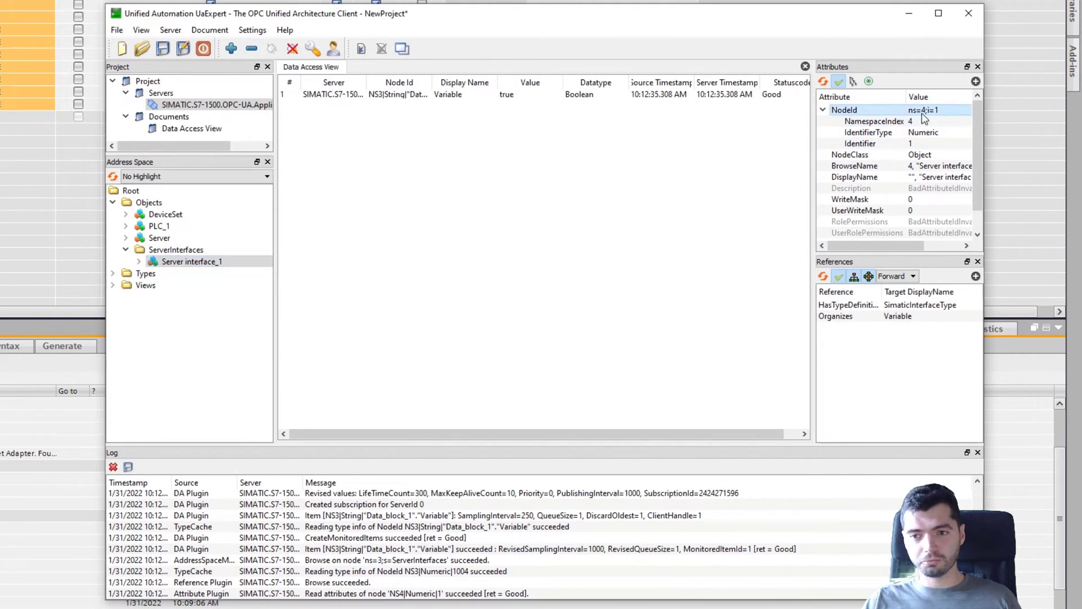
# Add Server interface_1's Variable (NS4|Numeric|2) to the Data Access View, reading true
pyautogui.click(139, 263)
pyautogui.click(163, 275)
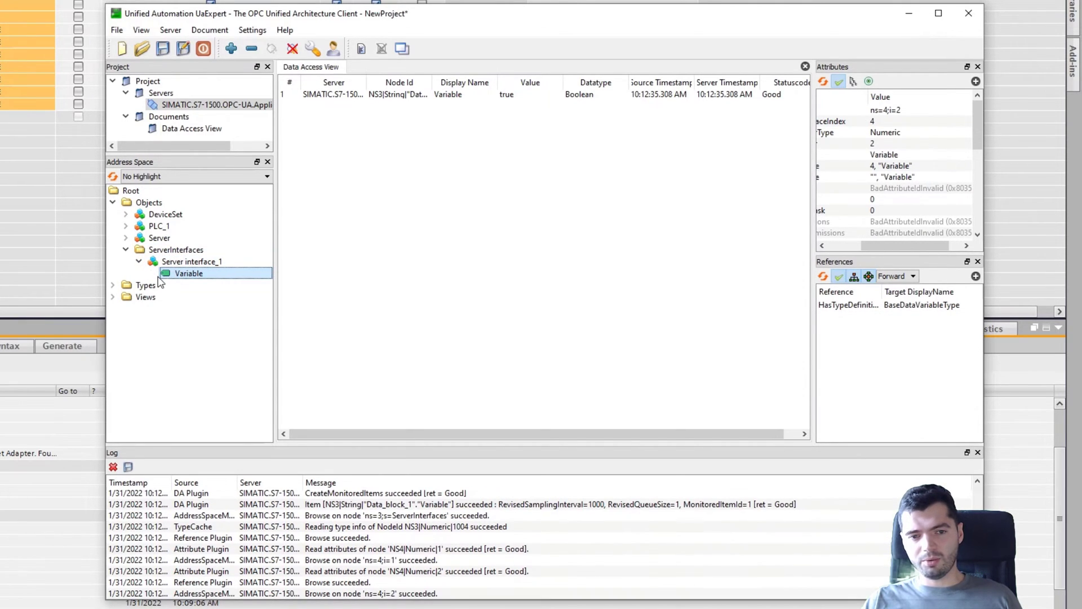
pyautogui.moveTo(203, 275); pyautogui.dragTo(555, 366)
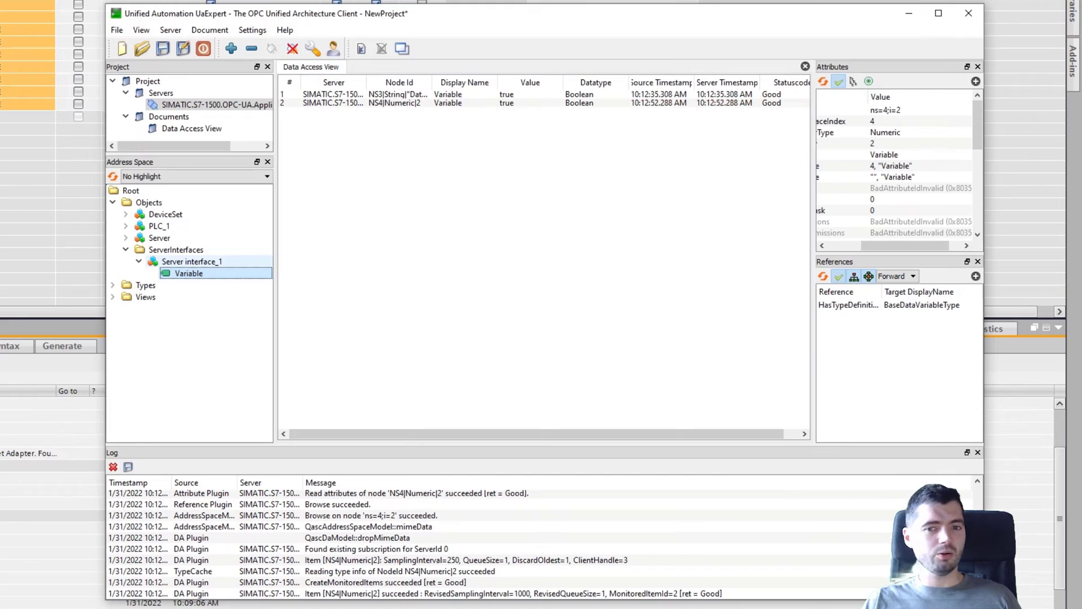
pyautogui.click(540, 116)
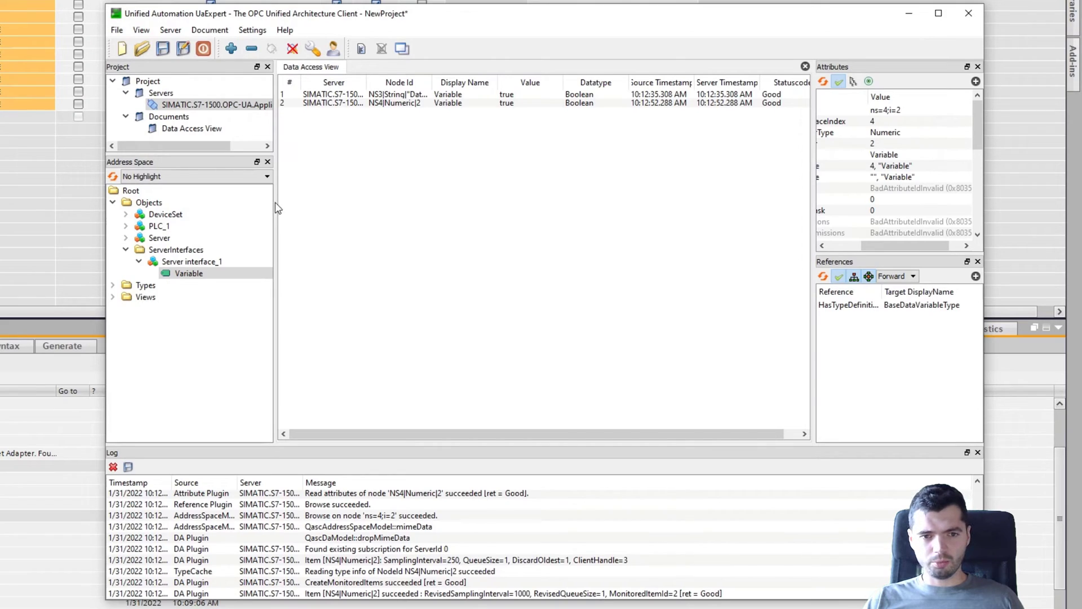
pyautogui.click(142, 30)
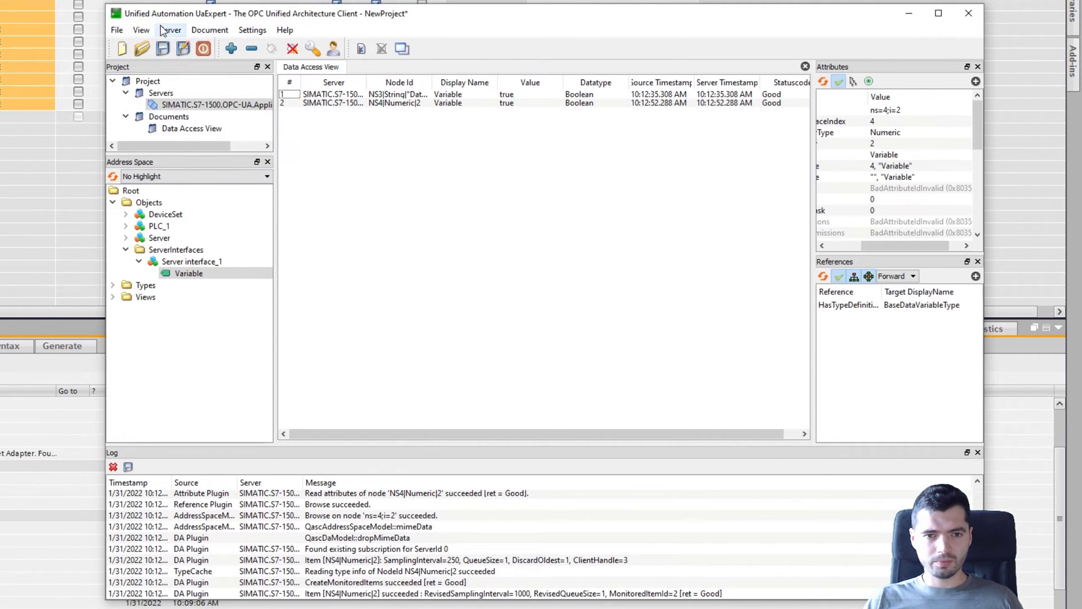
# Add a Server Diagnostics View document via Document > Add, listing PLC_1's endpoints
pyautogui.click(210, 29)
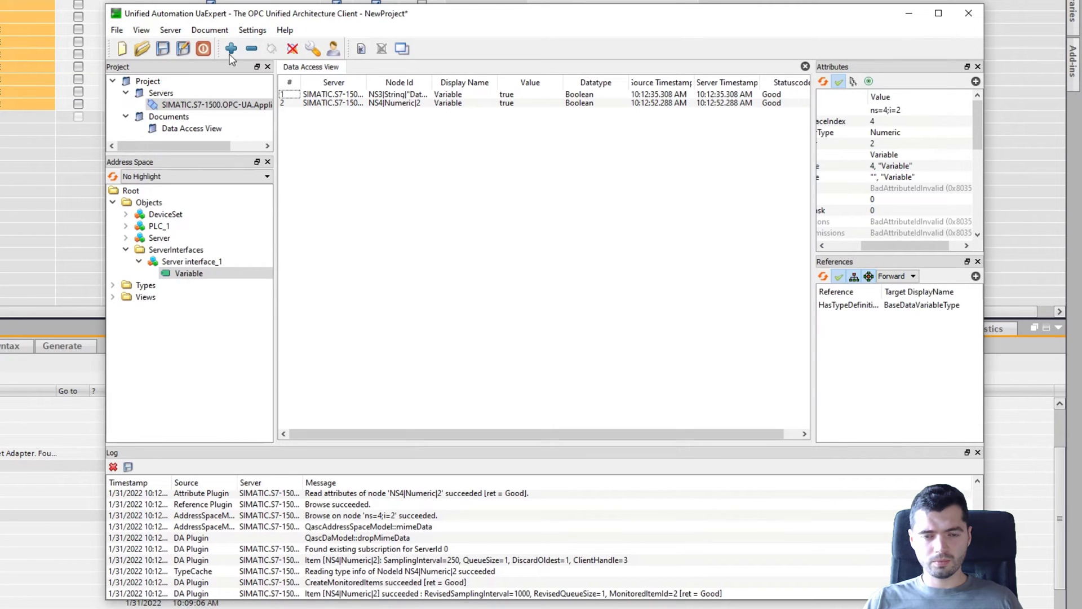
pyautogui.click(210, 30)
pyautogui.click(214, 44)
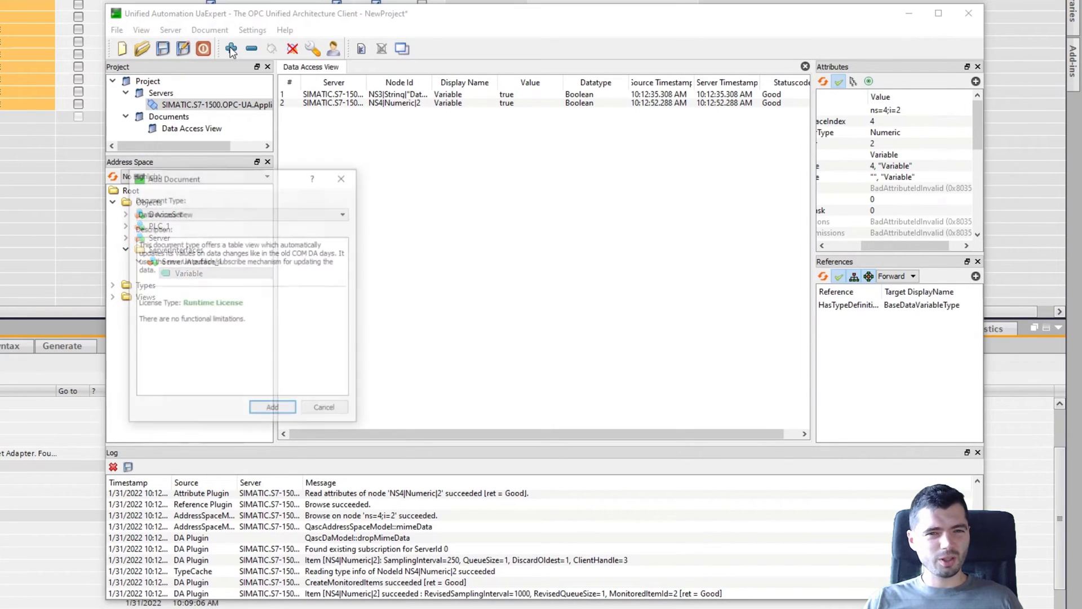
pyautogui.click(227, 213)
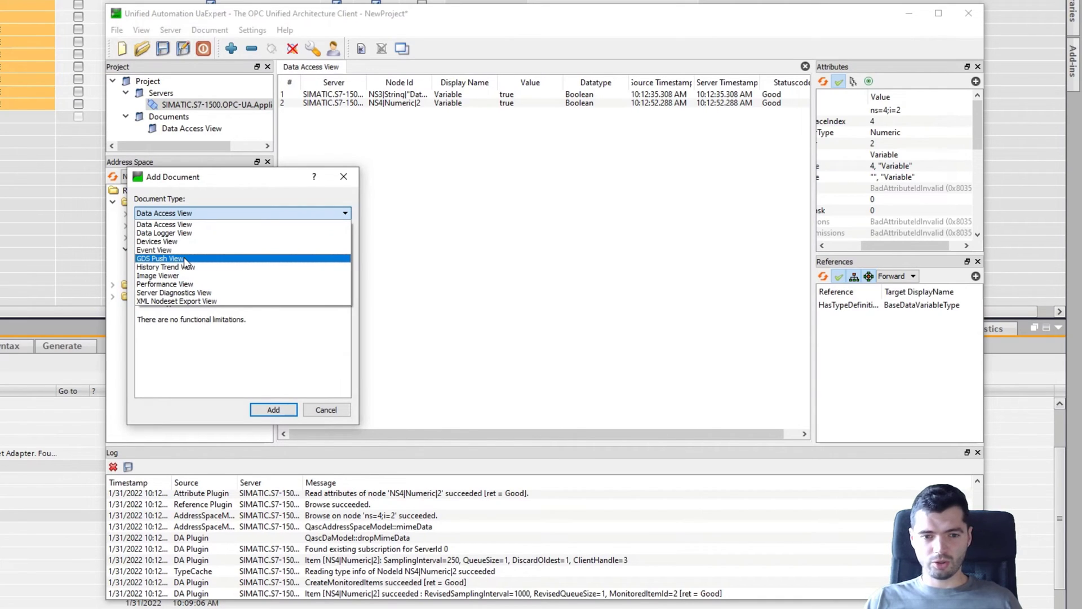
pyautogui.click(216, 293)
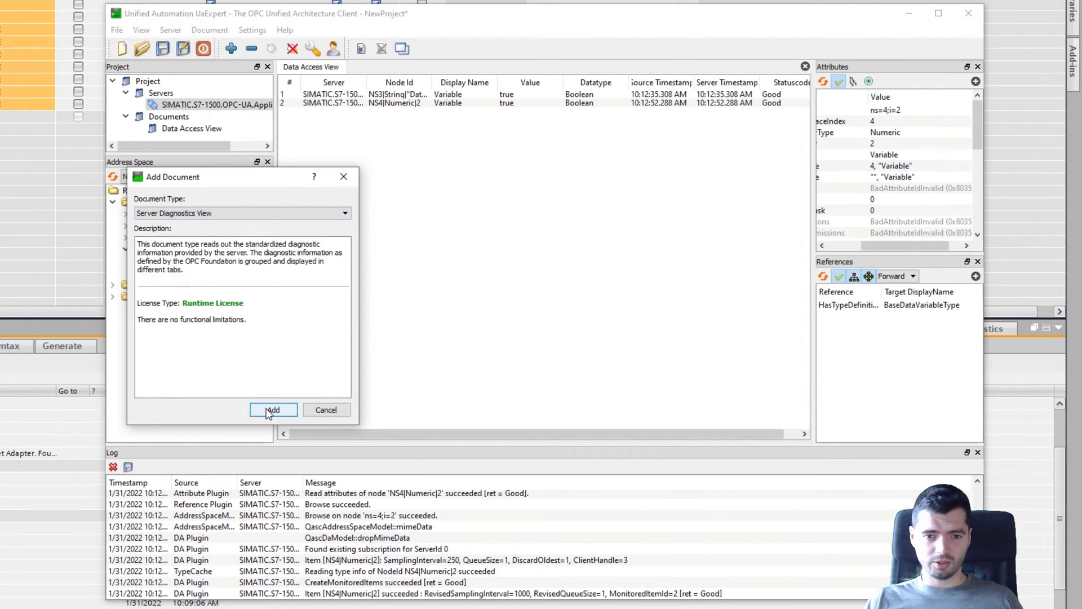
pyautogui.click(269, 411)
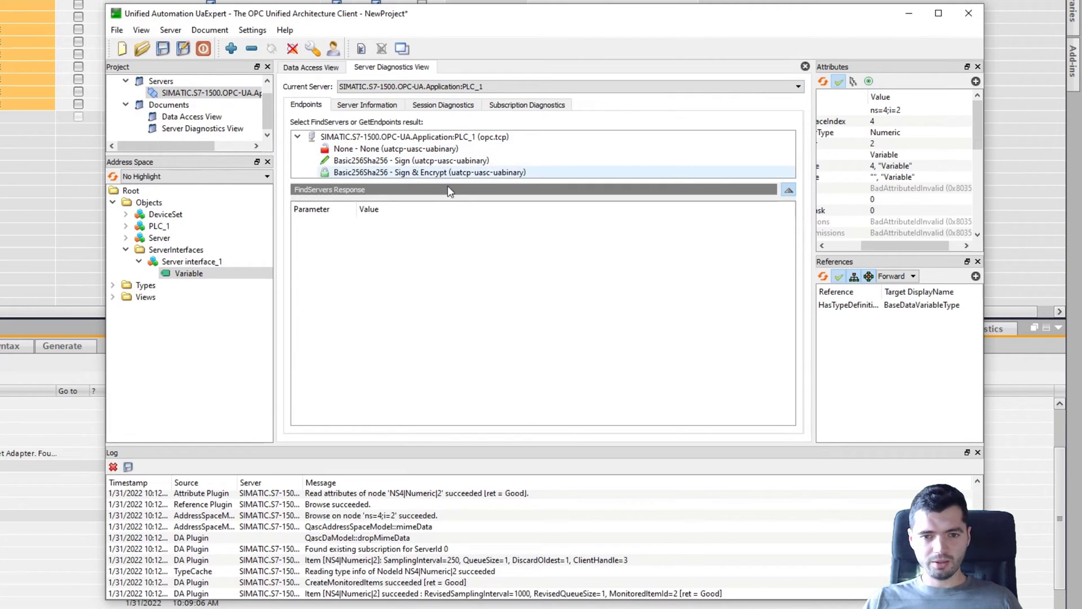
# Show the Server Information tab and point out the current session count
pyautogui.click(369, 106)
pyautogui.scroll(-2, 472, 306)
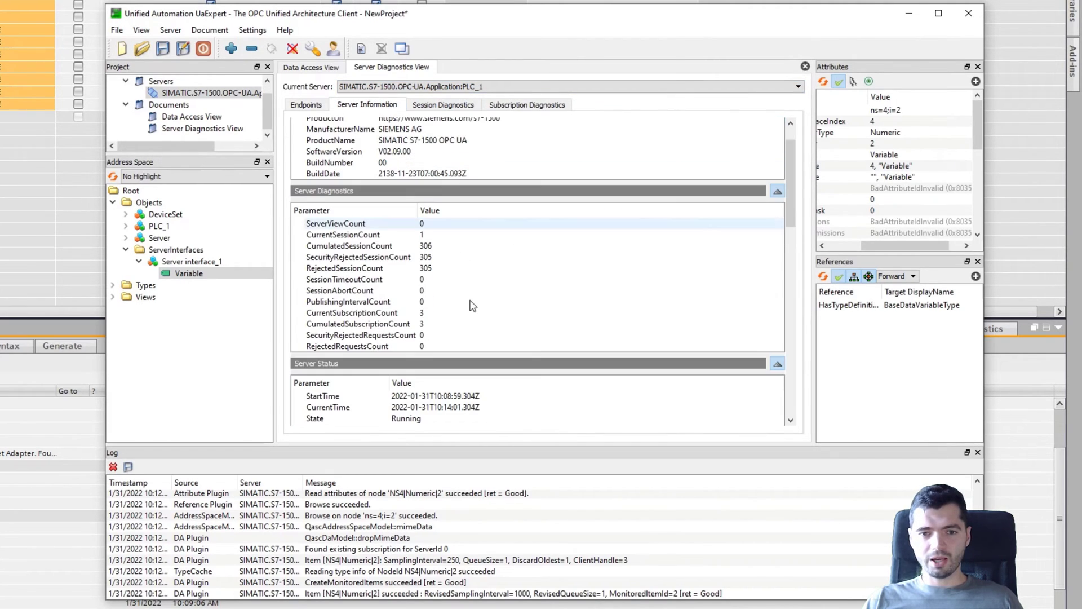
pyautogui.scroll(-1, 471, 303)
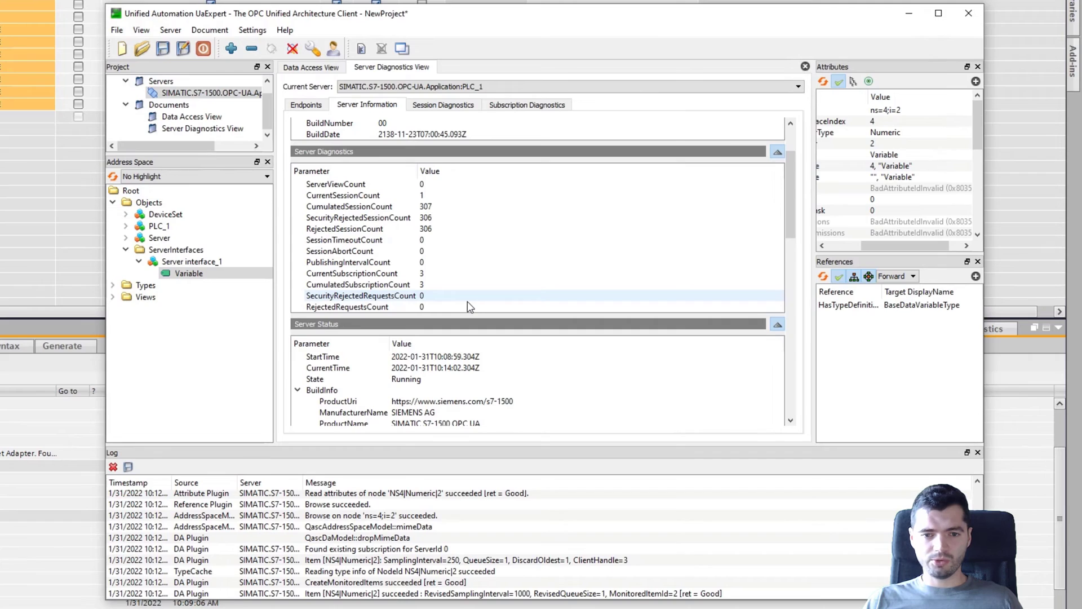
pyautogui.click(393, 196)
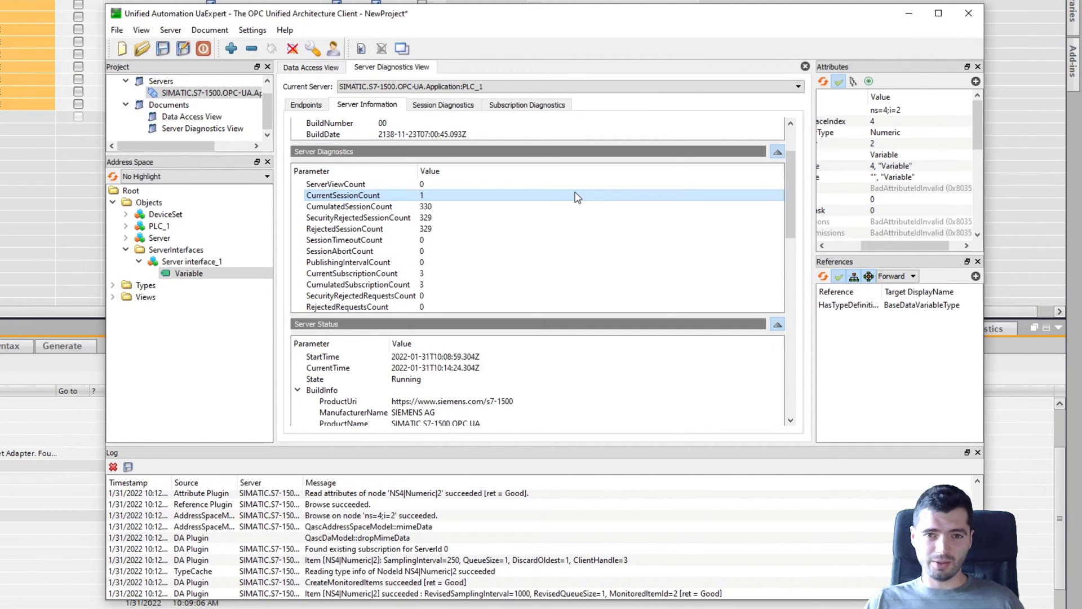
# Scroll through Server Status and Server Capabilities to the MinSupportedSampleRate of 1000
pyautogui.scroll(-3, 567, 239)
pyautogui.scroll(4, 567, 239)
pyautogui.scroll(-7, 516, 204)
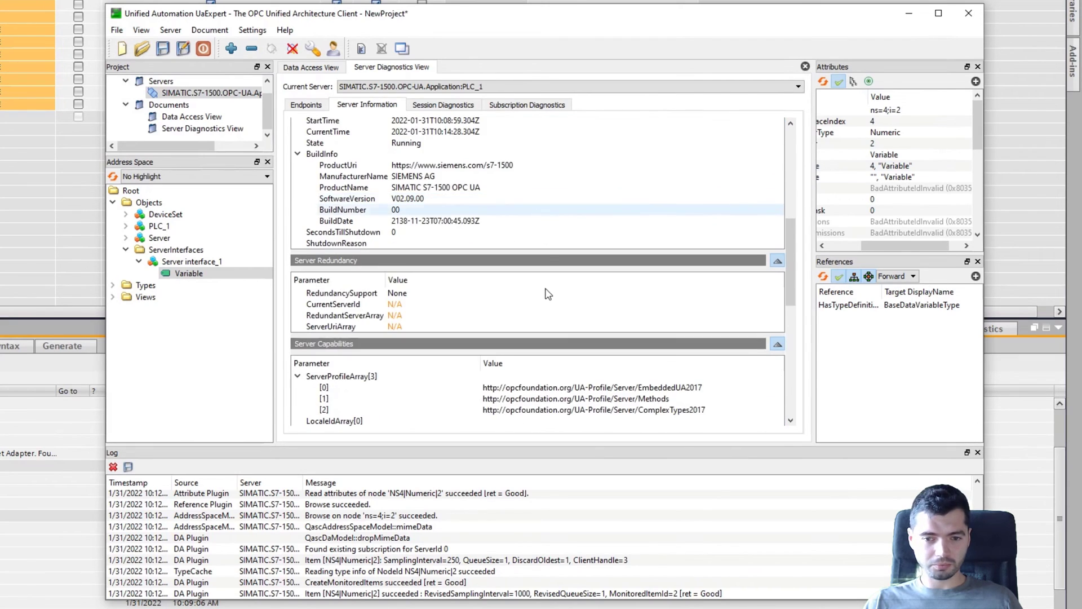
pyautogui.scroll(-5, 544, 293)
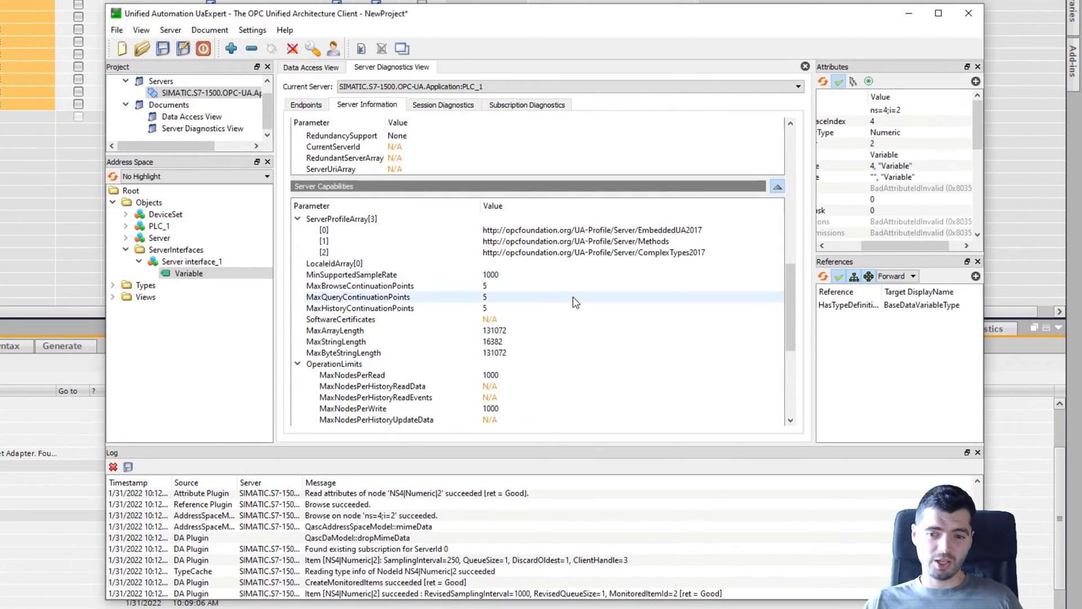
pyautogui.scroll(-1, 573, 301)
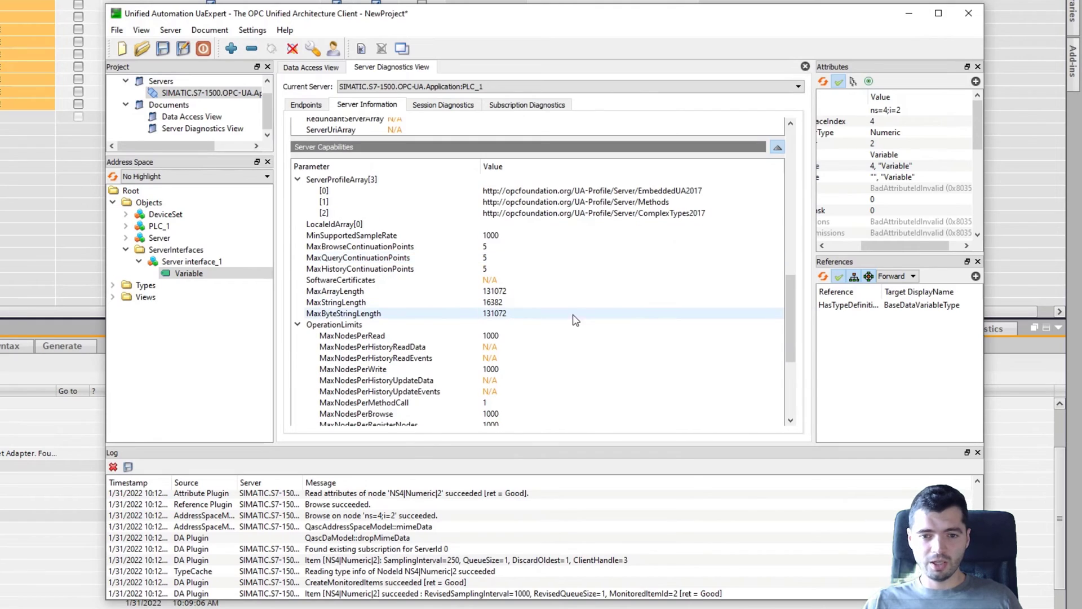
pyautogui.click(399, 236)
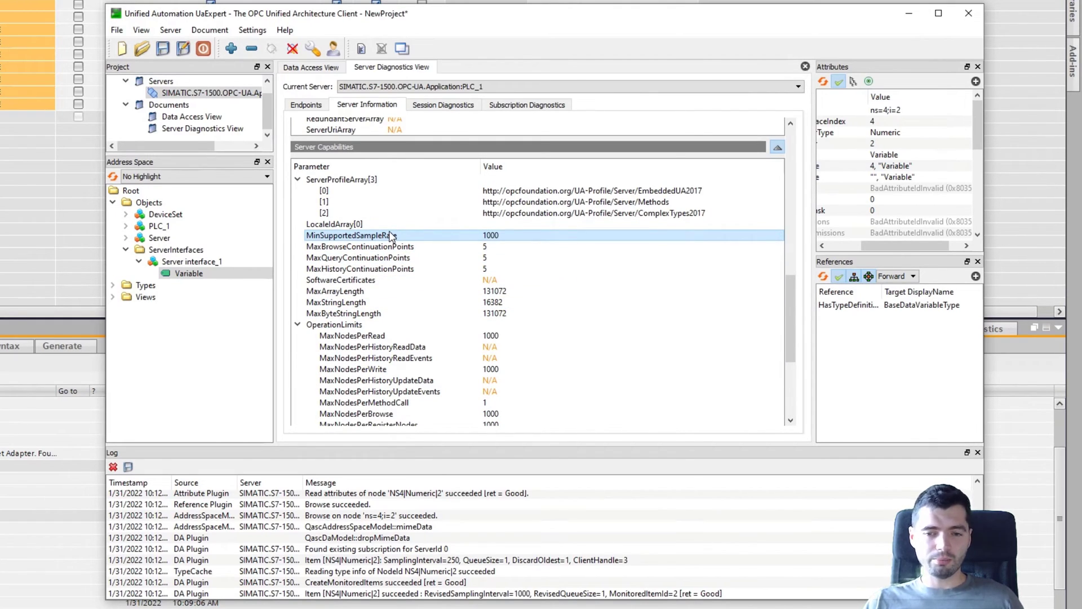
pyautogui.click(462, 107)
# Inspect the UaExpert session's diagnostics, then list its three subscriptions, including the diagnostic one
pyautogui.click(492, 142)
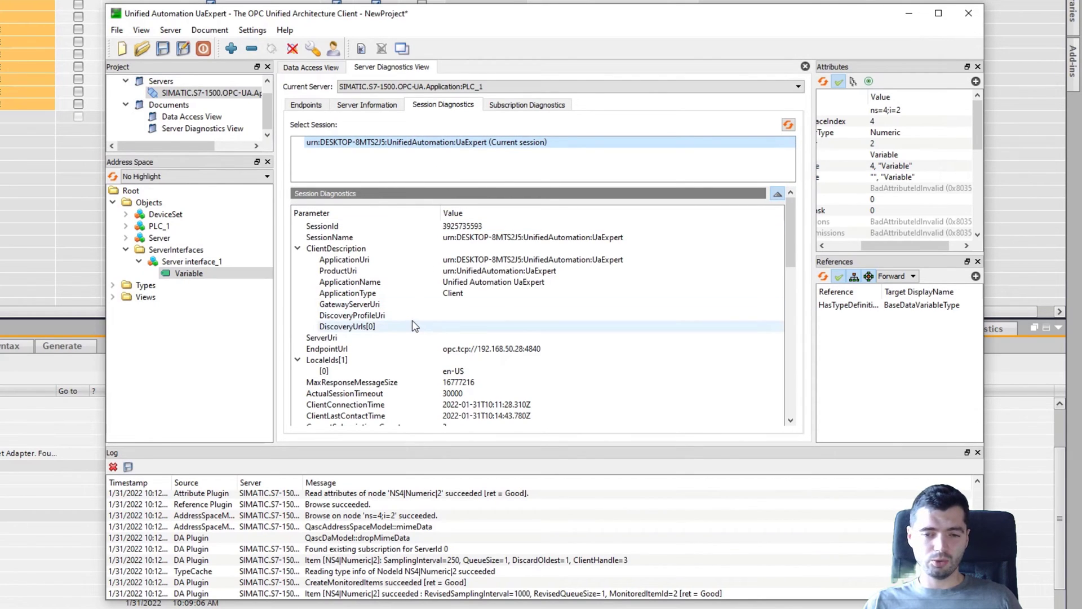
pyautogui.scroll(-5, 551, 338)
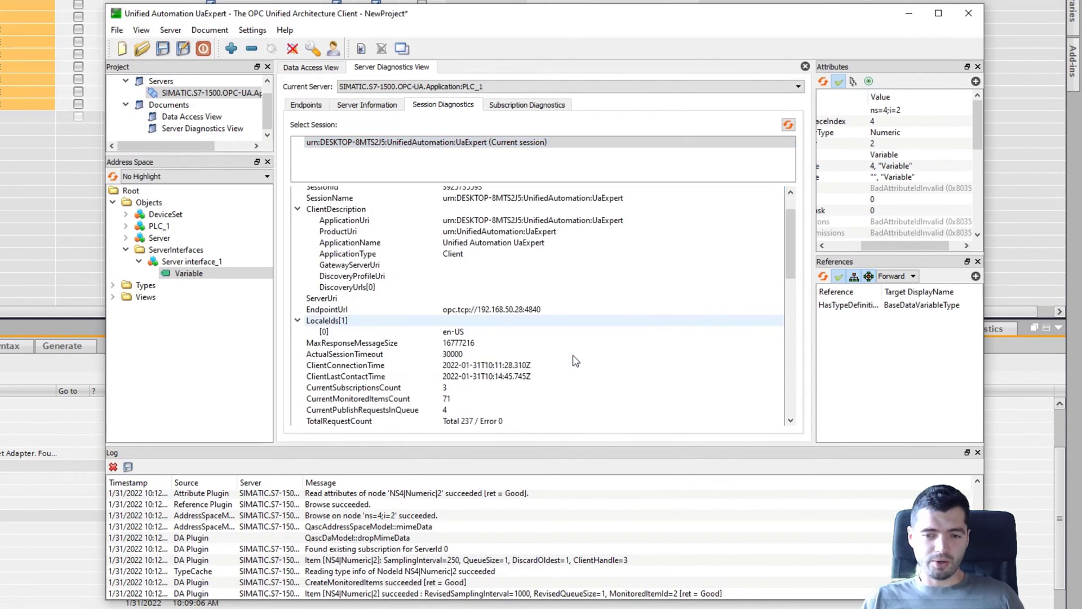
pyautogui.scroll(-10, 575, 367)
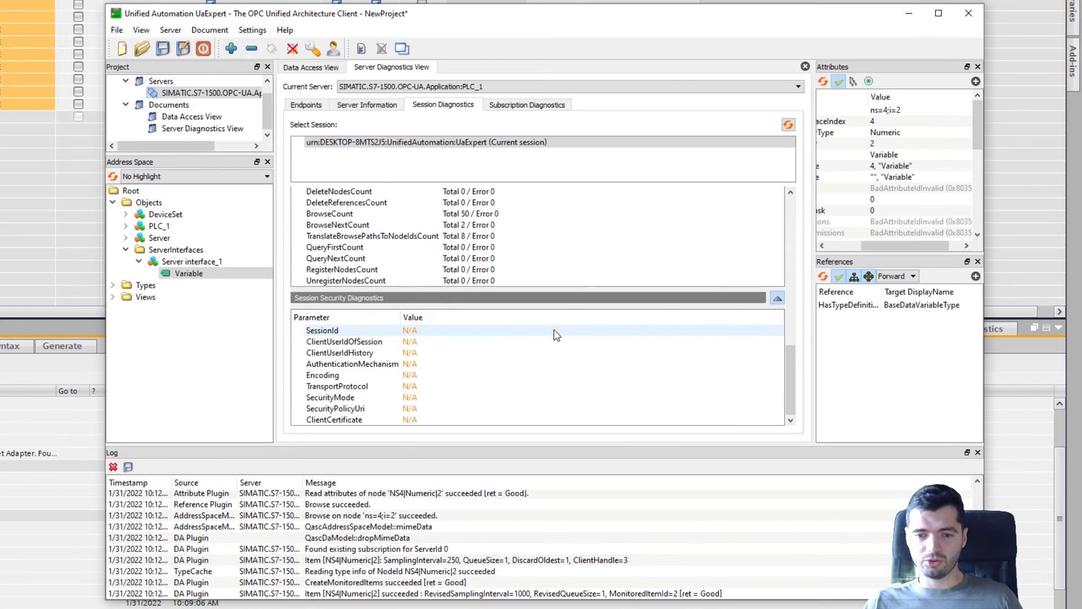
pyautogui.click(559, 106)
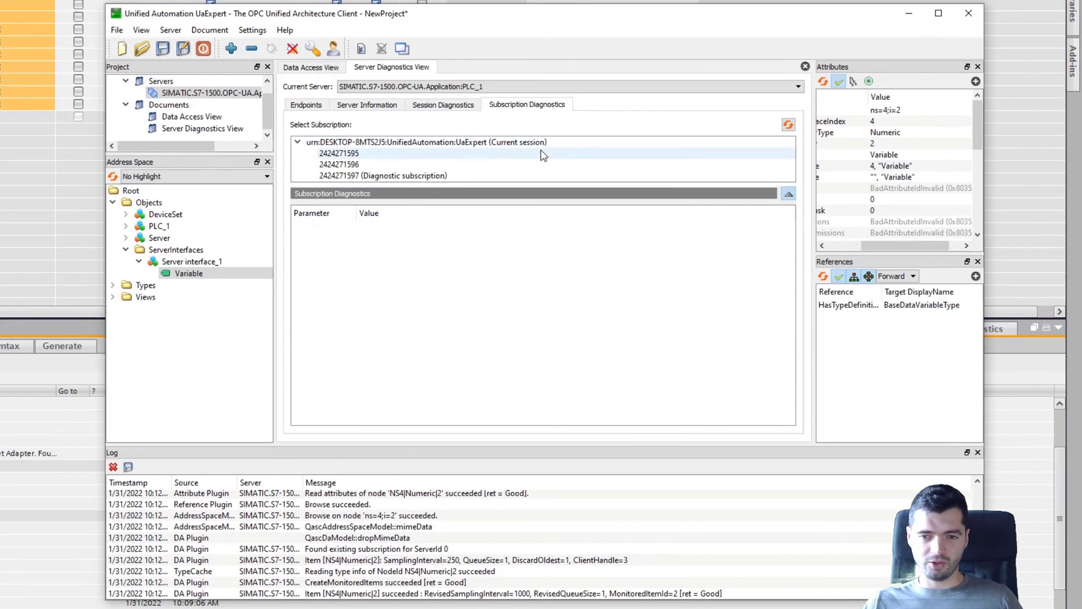